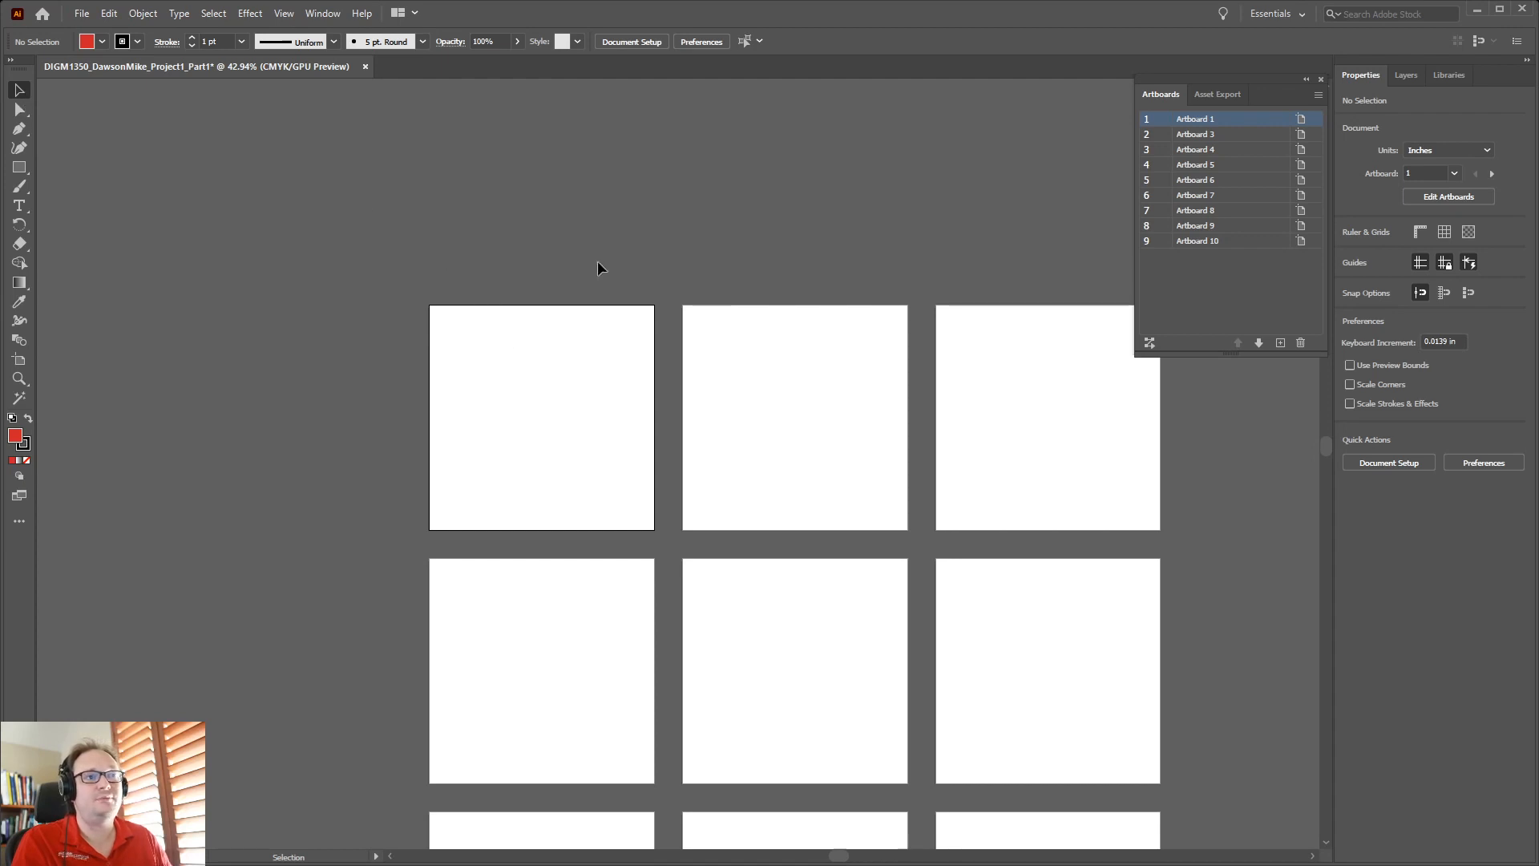
Close the Artboards panel, set the Layers panel's row size to 60 pixels, and widen that panel slightly.
{"action": "left_click", "coordinate": [1322, 80]}
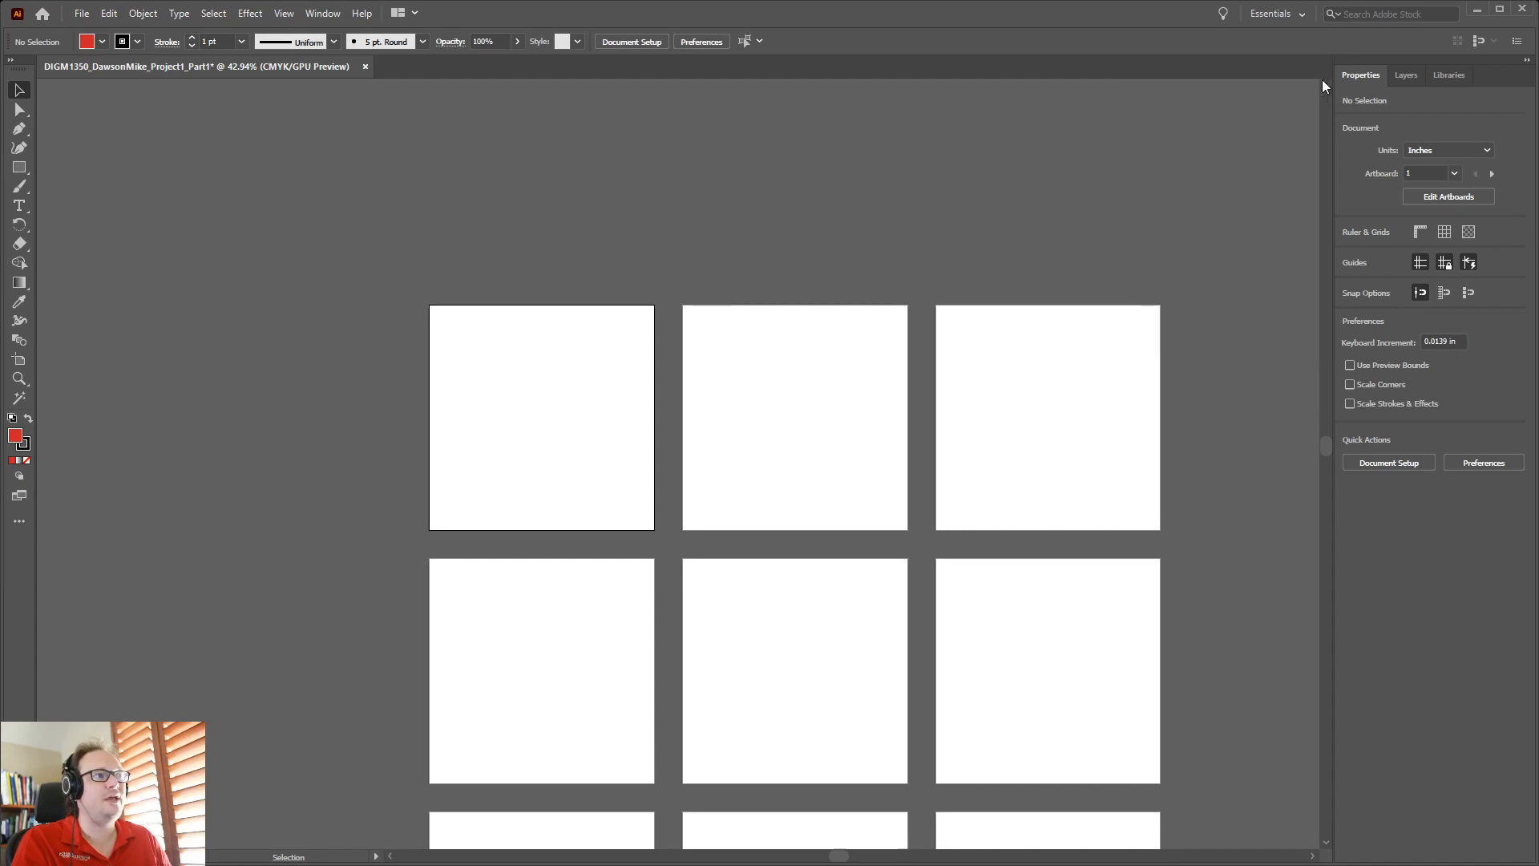
{"action": "left_click", "coordinate": [1408, 74]}
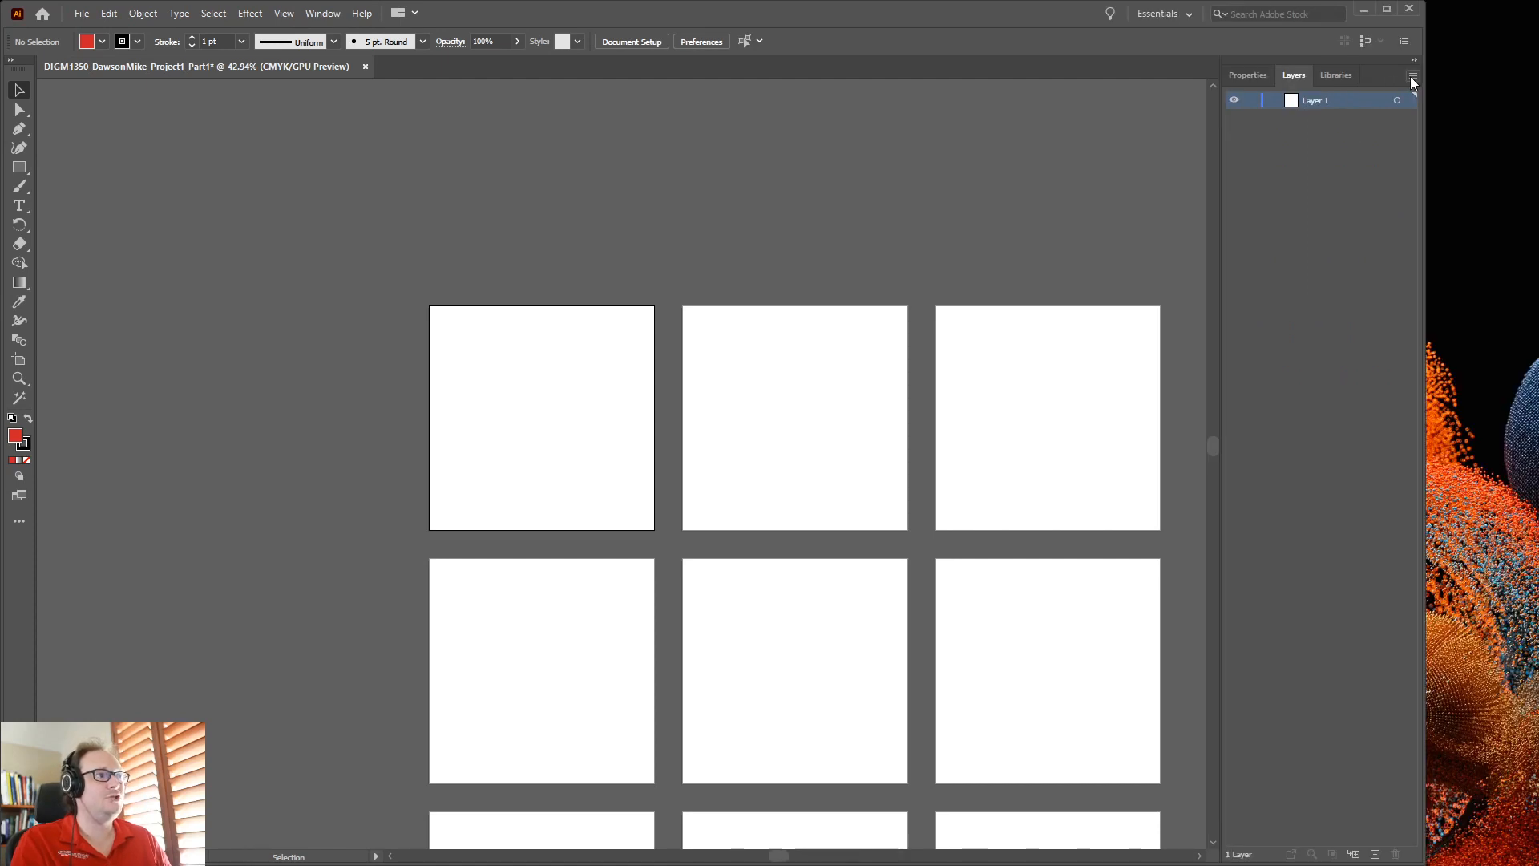
{"action": "left_click", "coordinate": [1412, 75]}
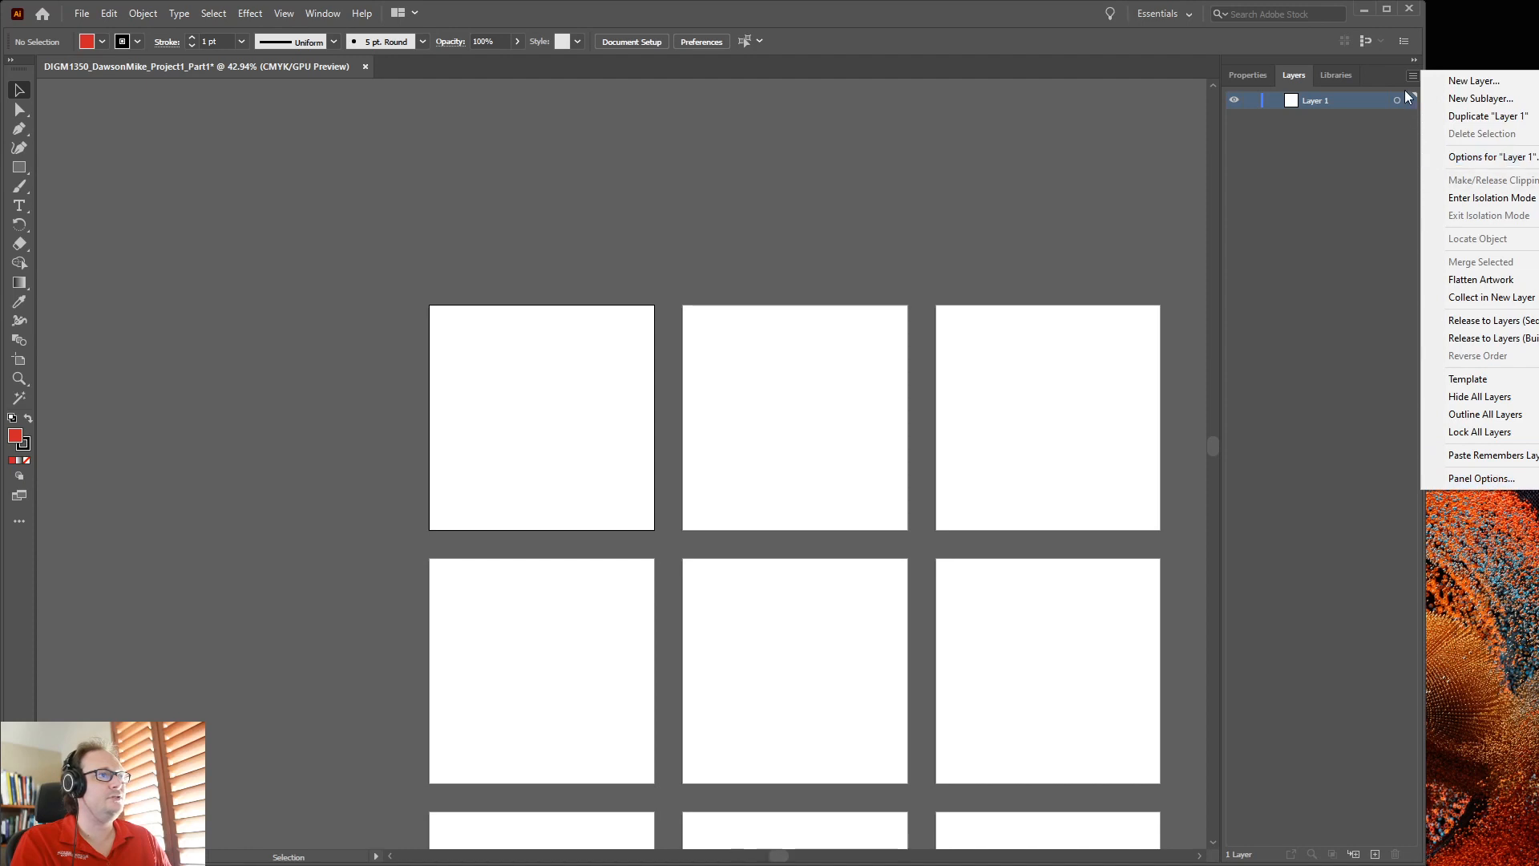
{"action": "left_click", "coordinate": [1476, 478]}
{"action": "left_click", "coordinate": [681, 408]}
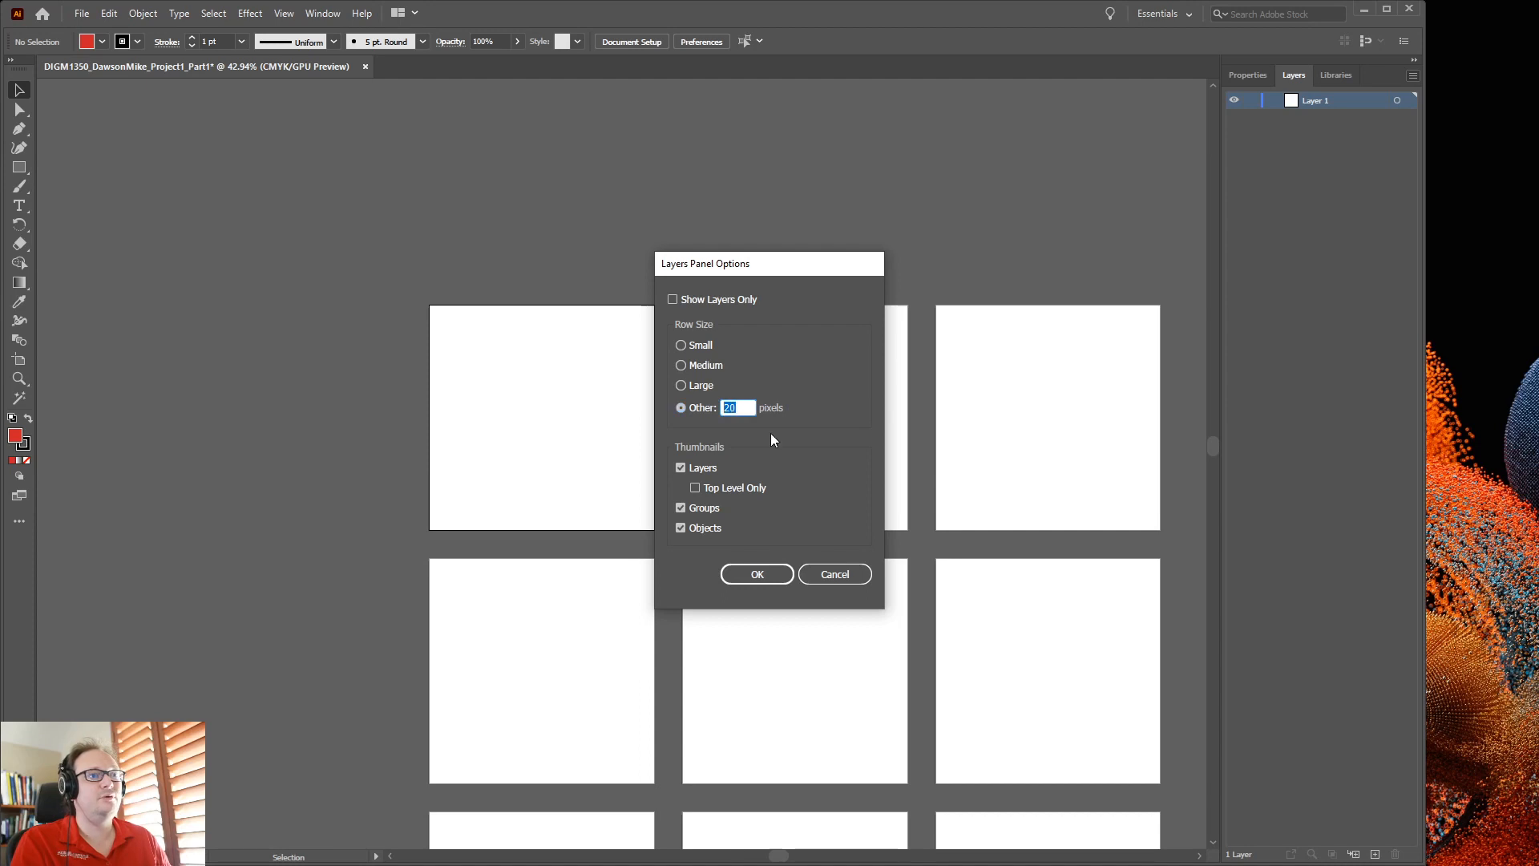
{"action": "type", "text": "60"}
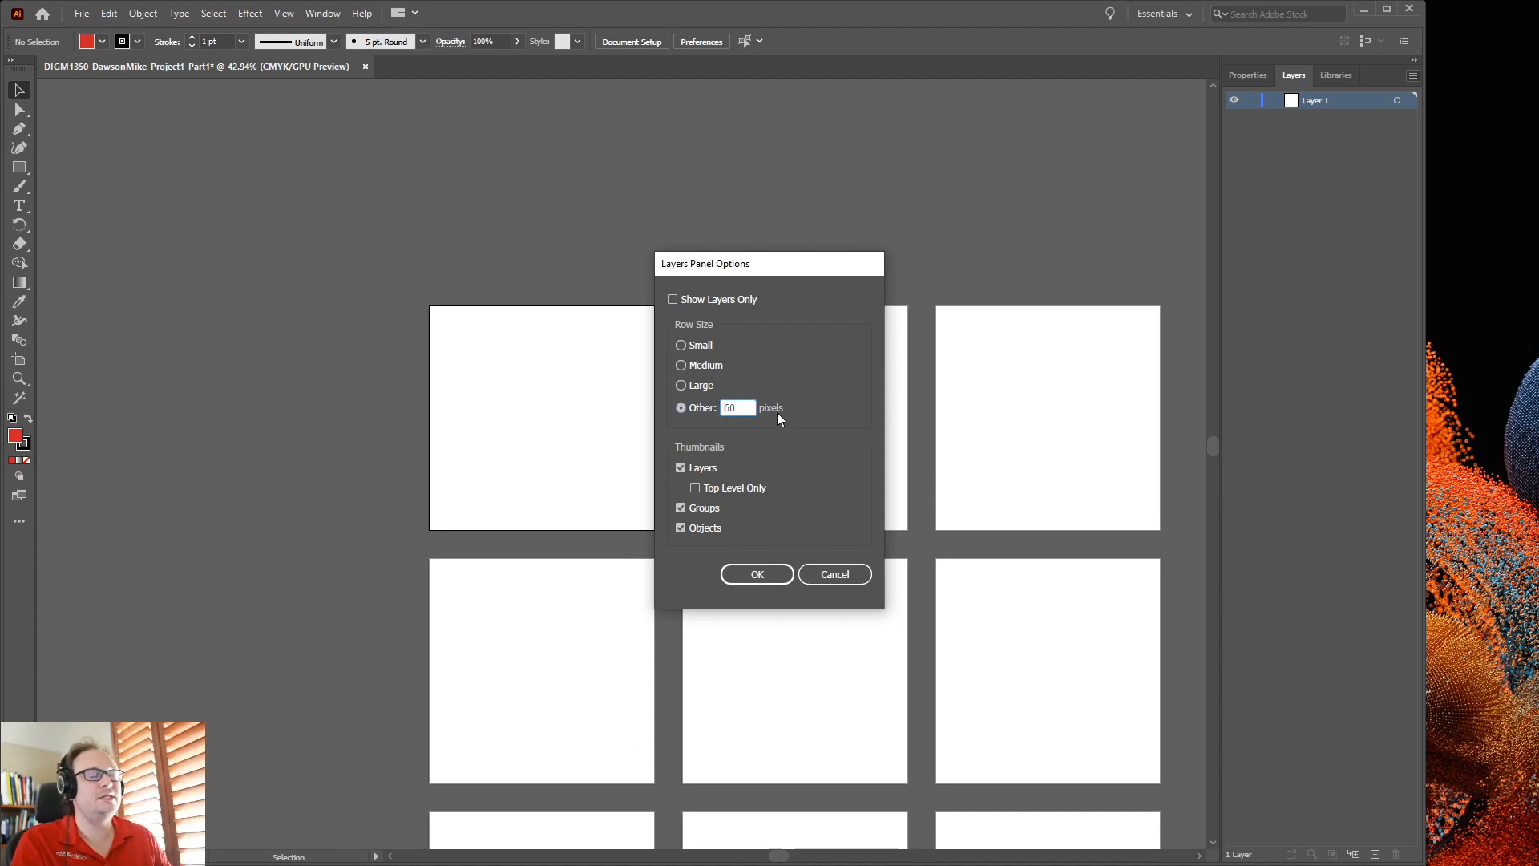
{"action": "left_click", "coordinate": [757, 574]}
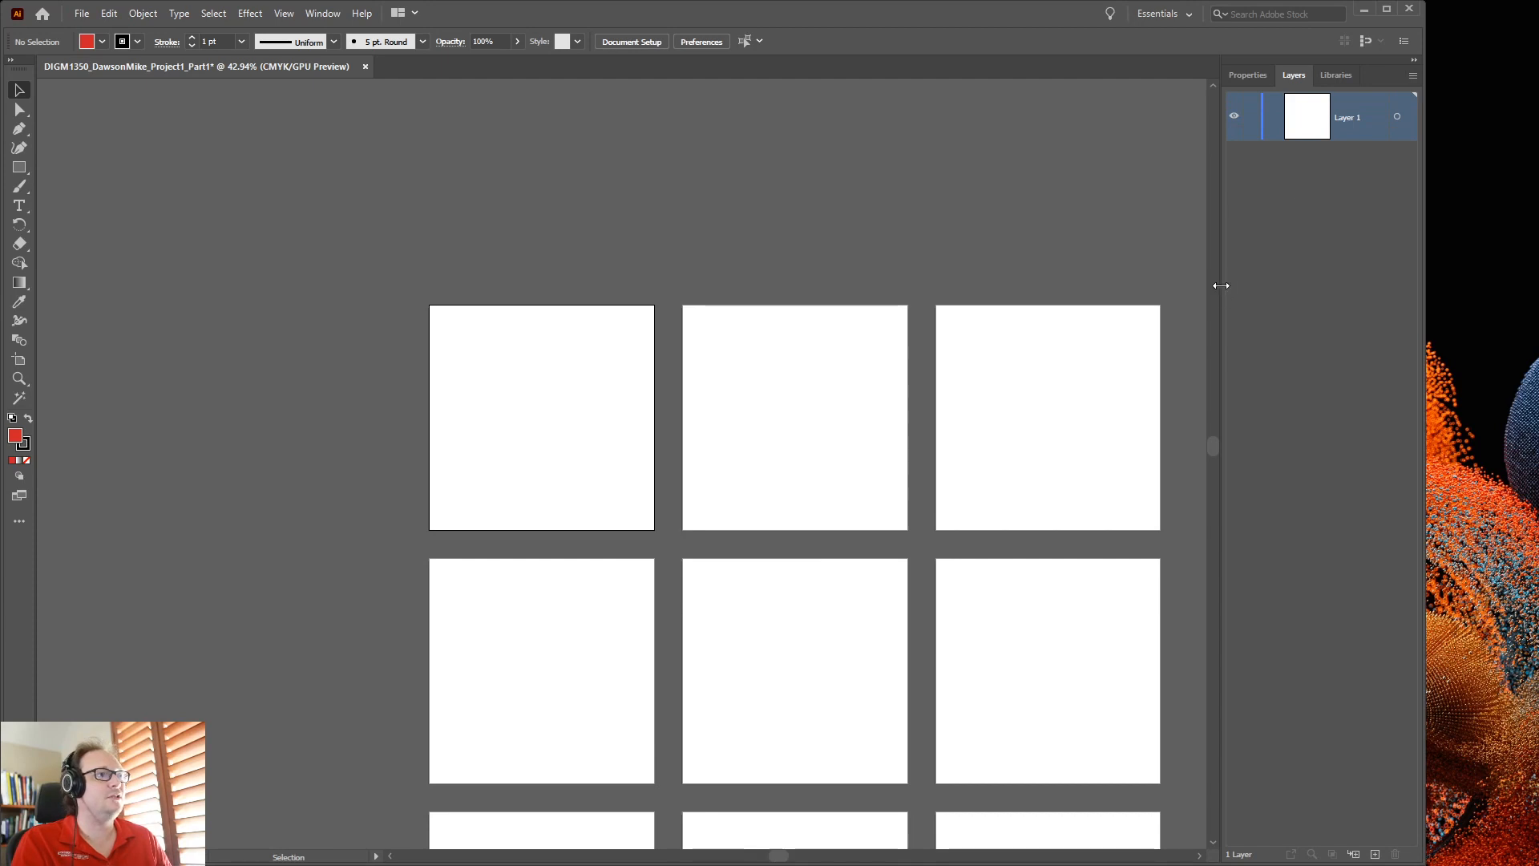
{"action": "left_click_drag", "start_coordinate": [1222, 286], "coordinate": [1182, 287]}
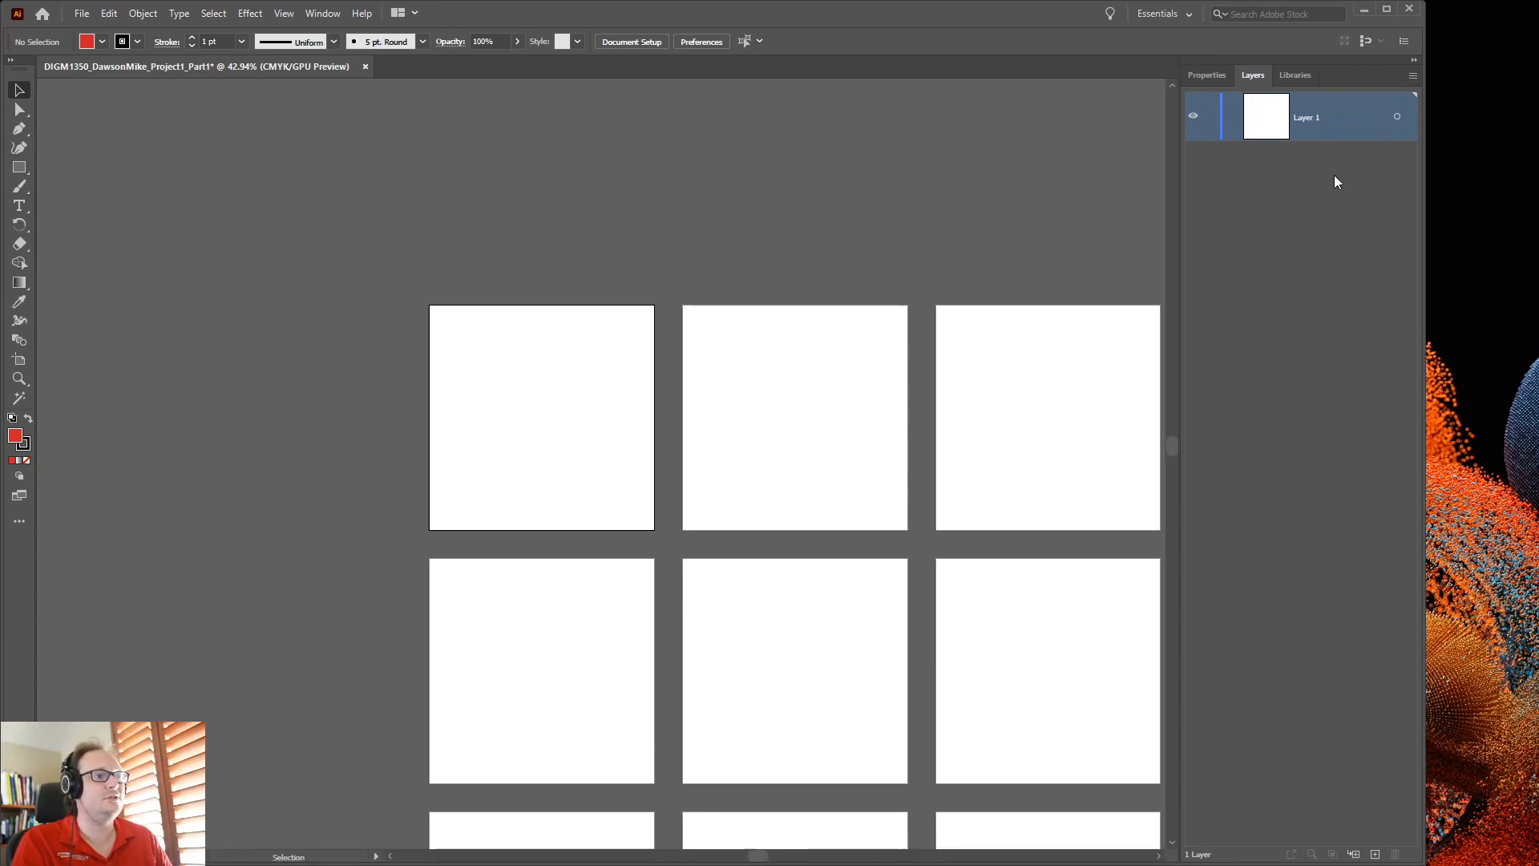
Bring all nine artboards into view and shift the application window to uncover trace_3.jpg on the desktop.
{"action": "left_click_drag", "start_coordinate": [904, 438], "coordinate": [733, 229]}
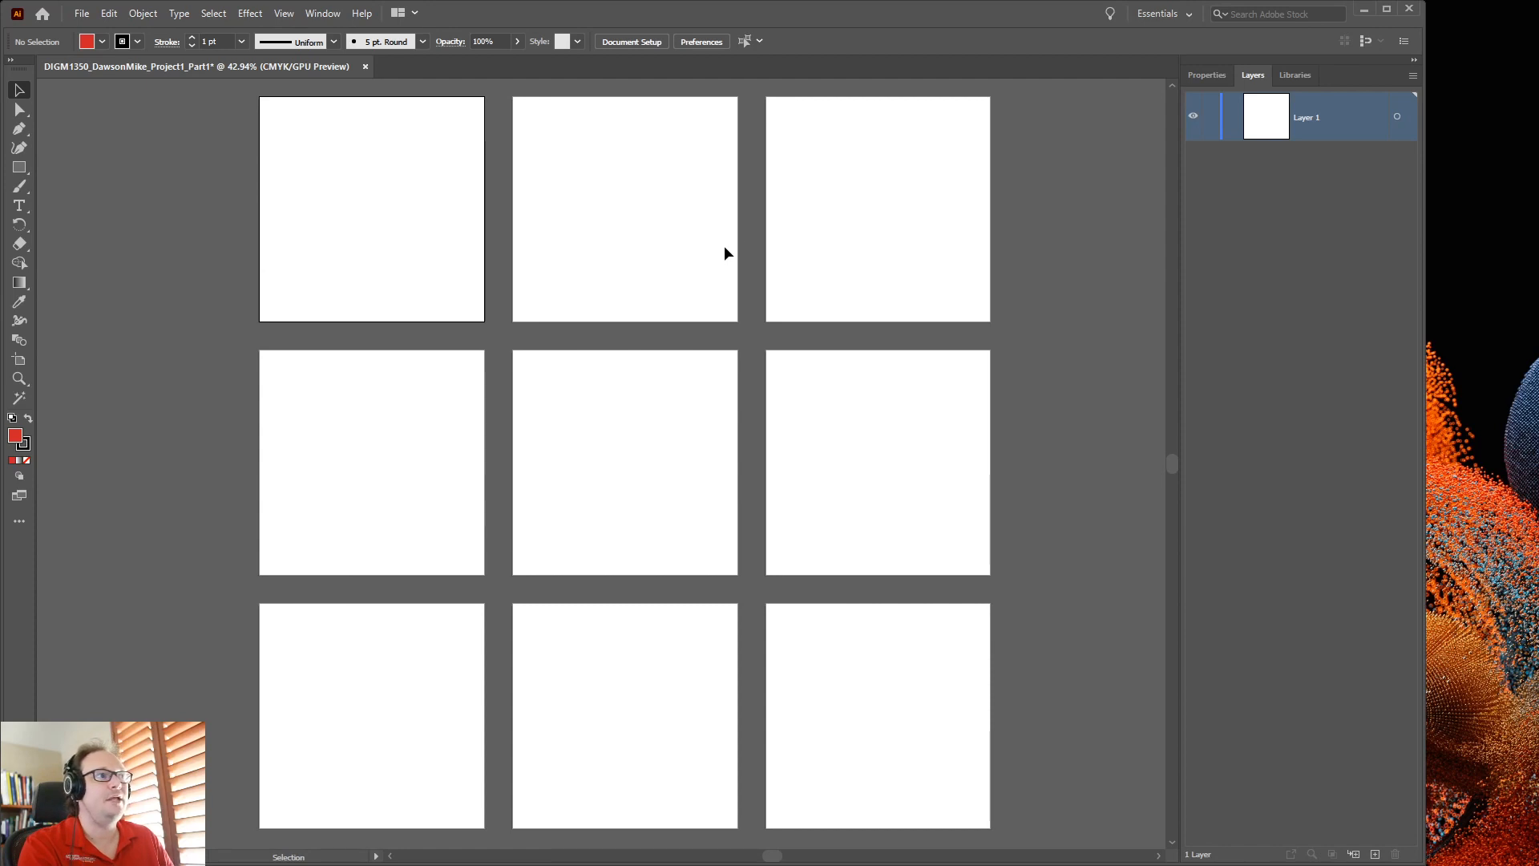
{"action": "left_click_drag", "start_coordinate": [917, 8], "coordinate": [1031, 2]}
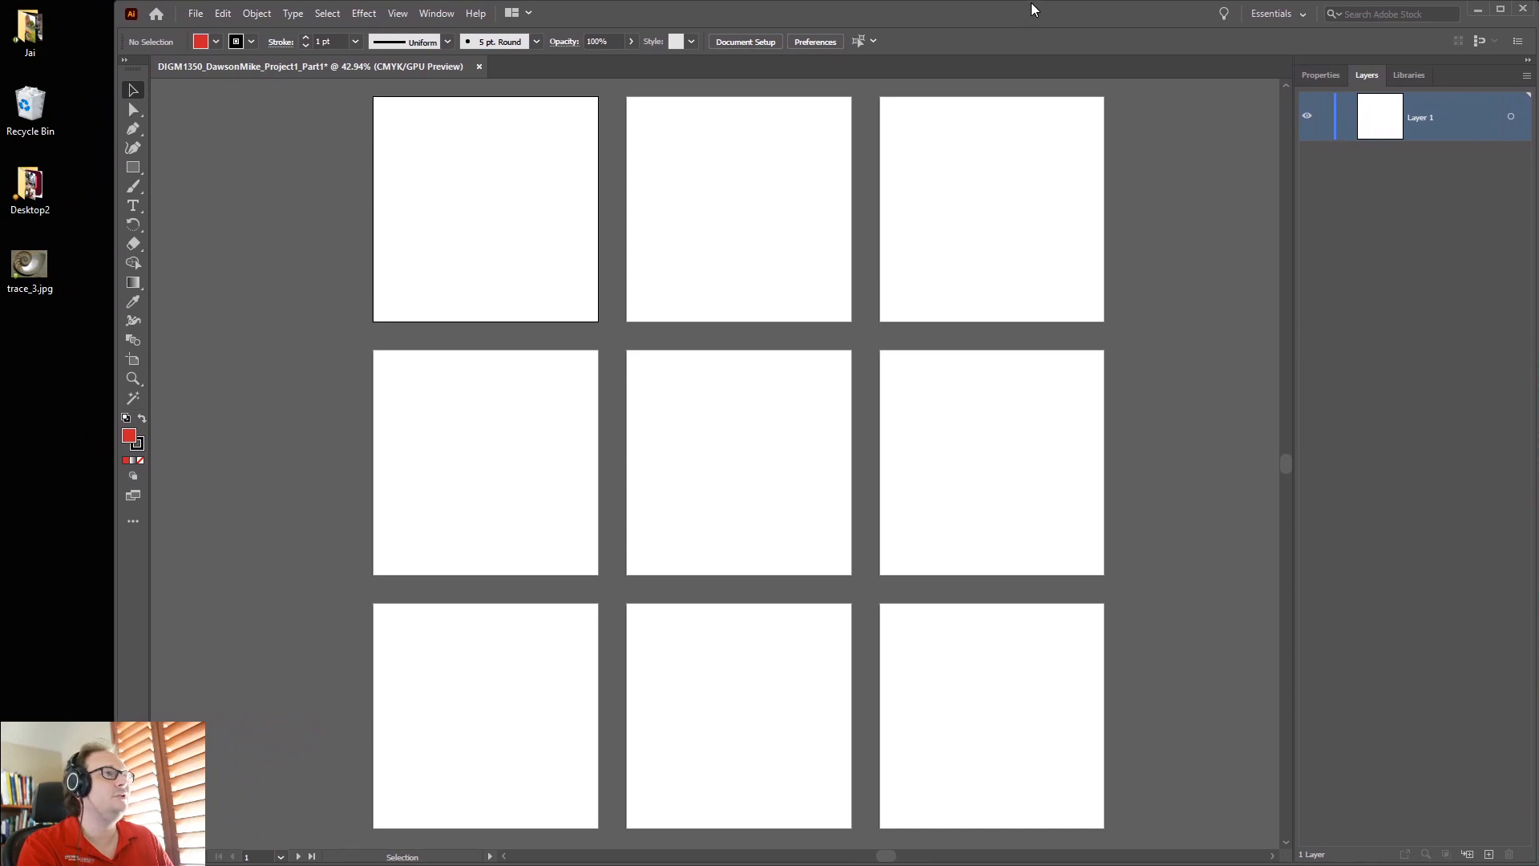
{"action": "left_click", "coordinate": [34, 279]}
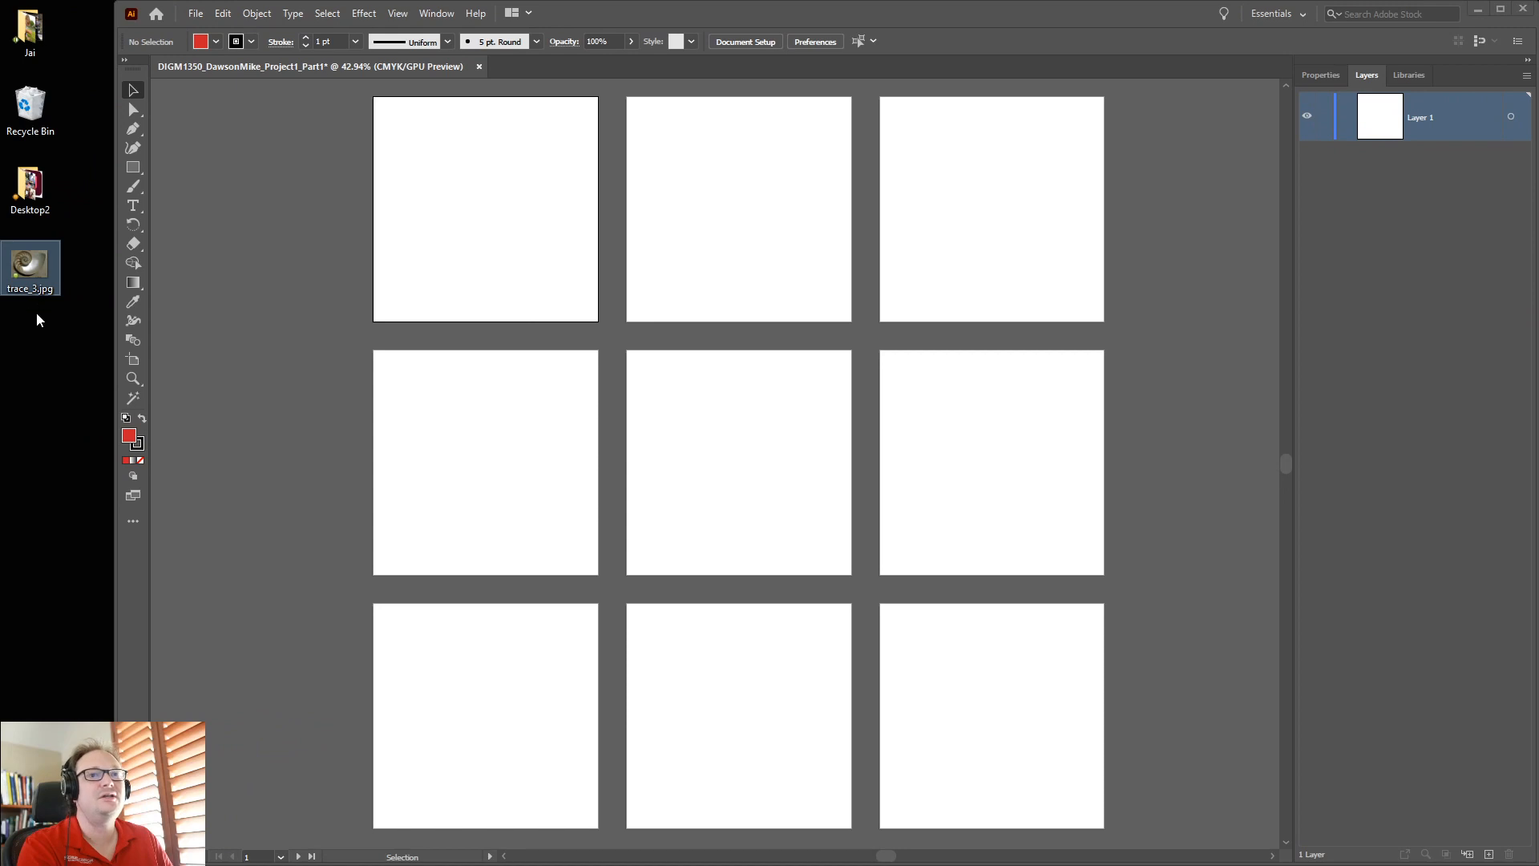
{"action": "left_click", "coordinate": [426, 211]}
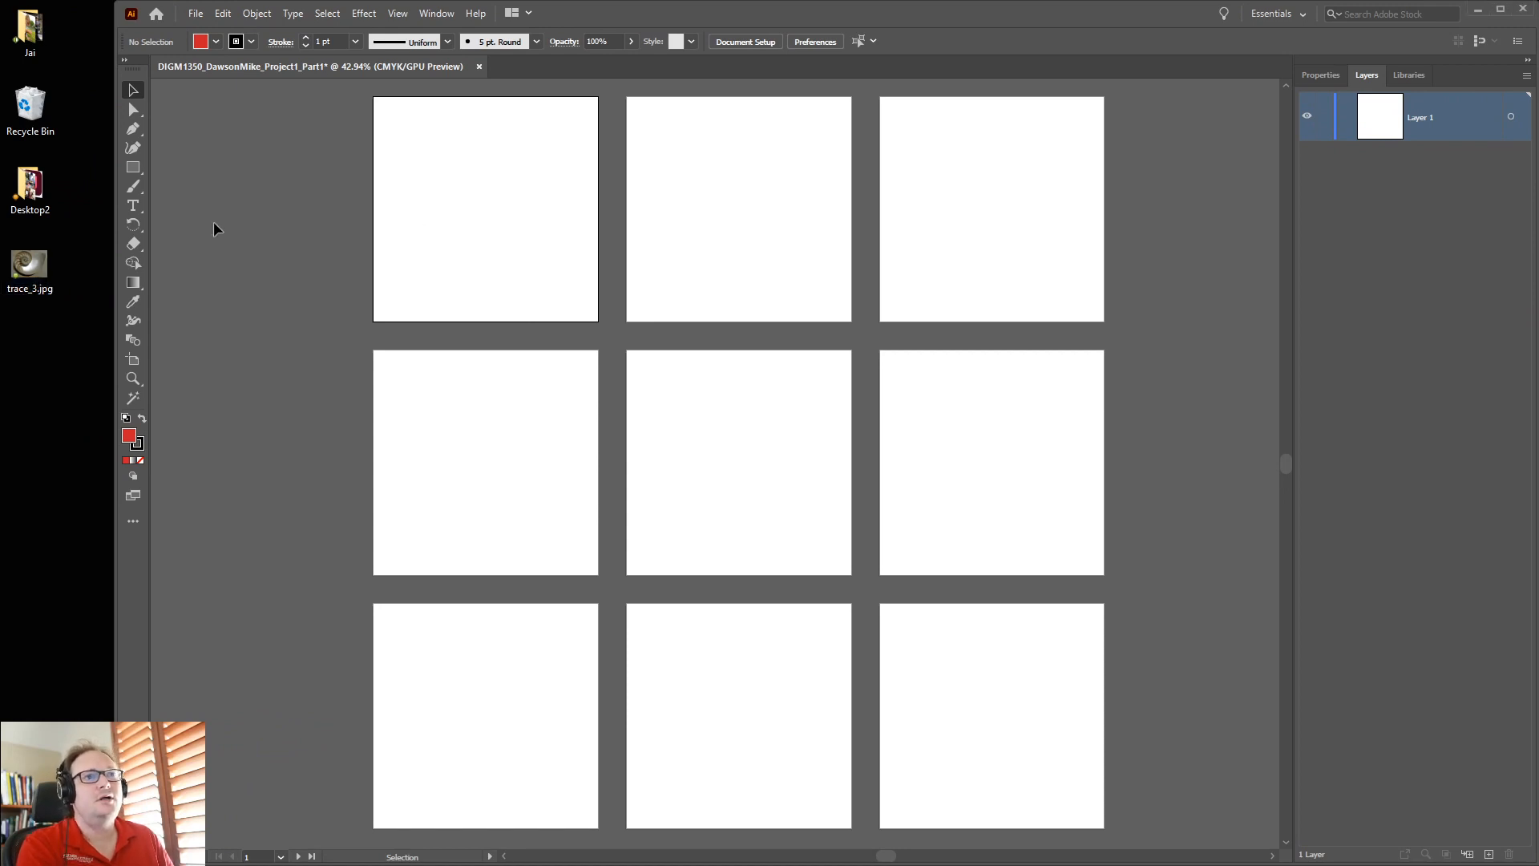
{"action": "left_click", "coordinate": [42, 274]}
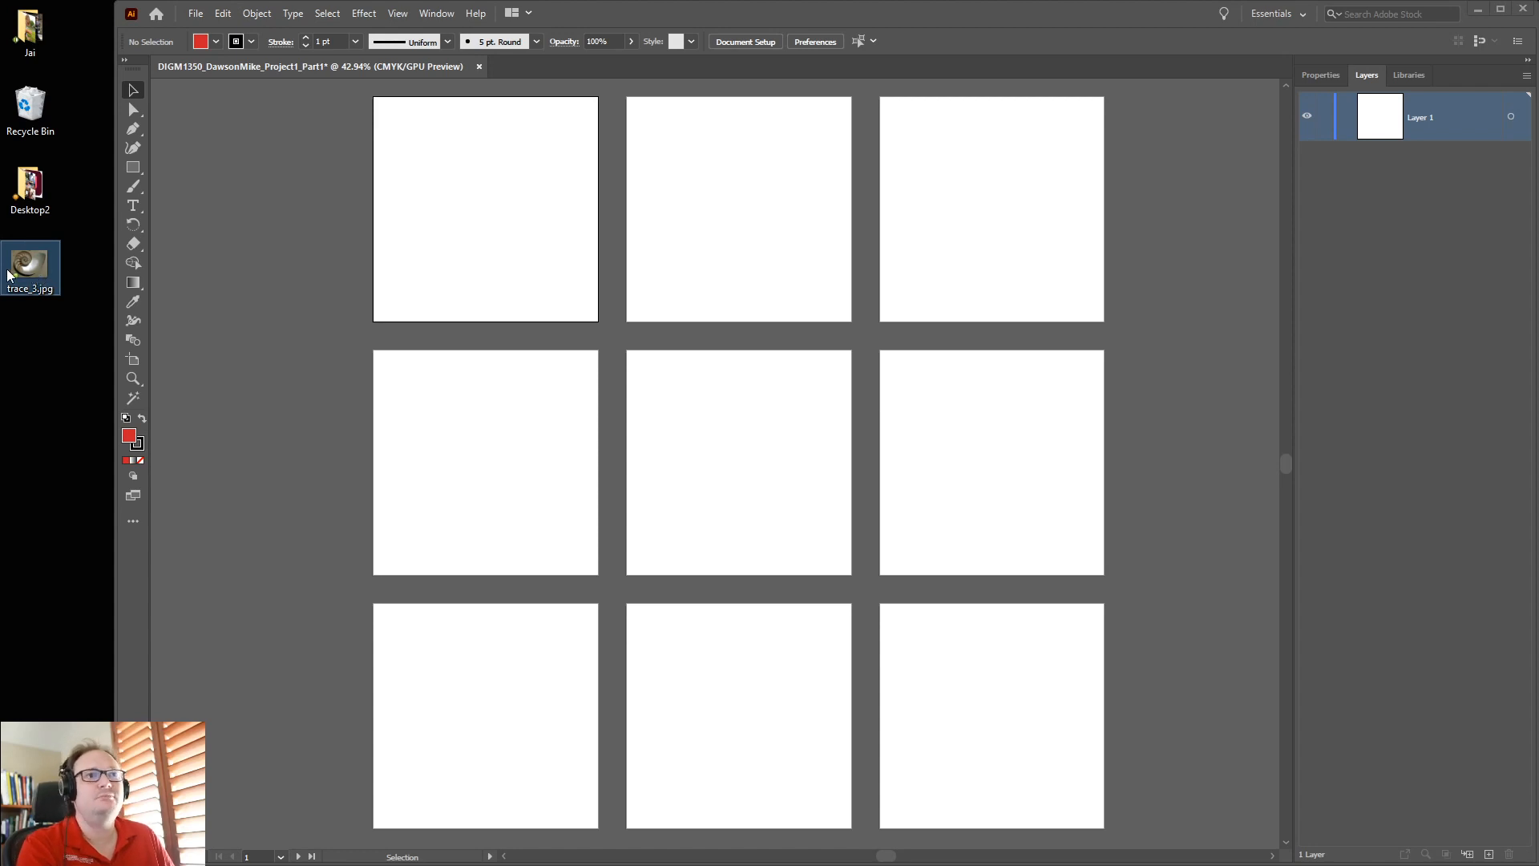
{"action": "left_click", "coordinate": [361, 282]}
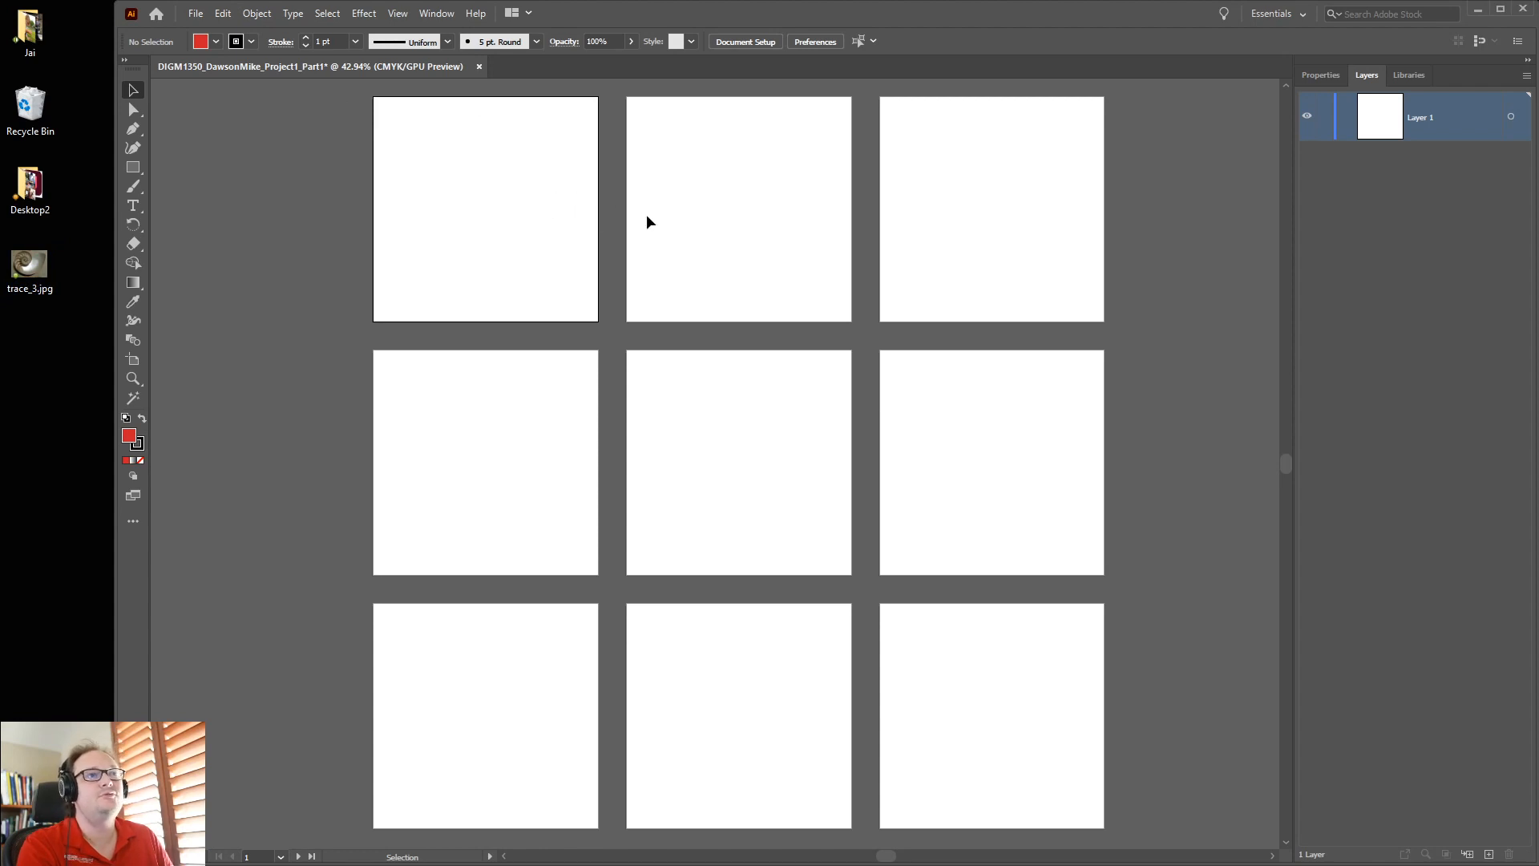
Place trace_3.jpg from the desktop into the document as a linked file with the Template option enabled.
{"action": "left_click", "coordinate": [202, 14]}
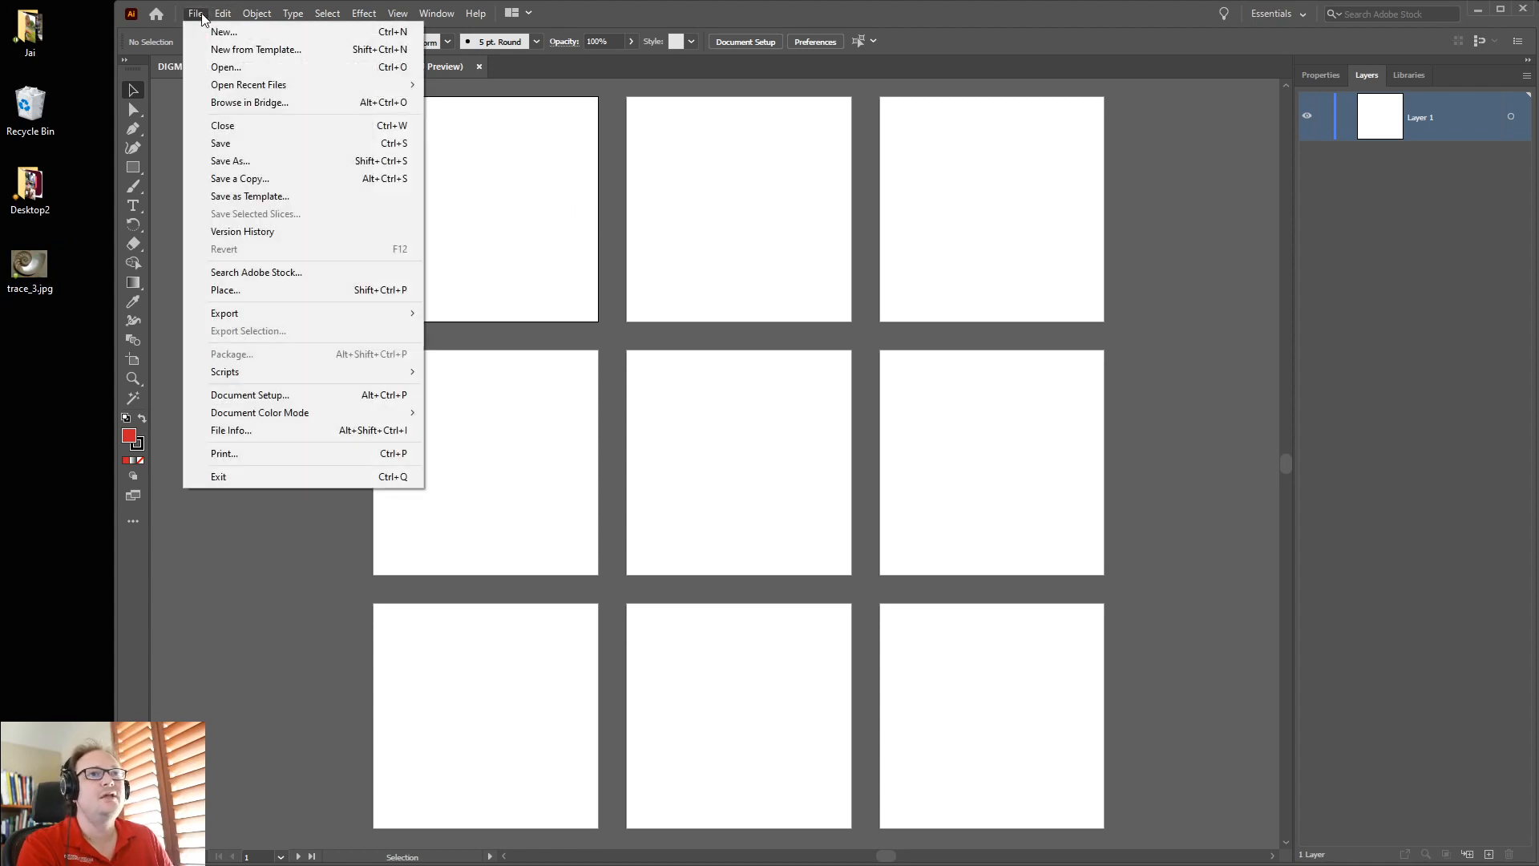
{"action": "left_click", "coordinate": [312, 292]}
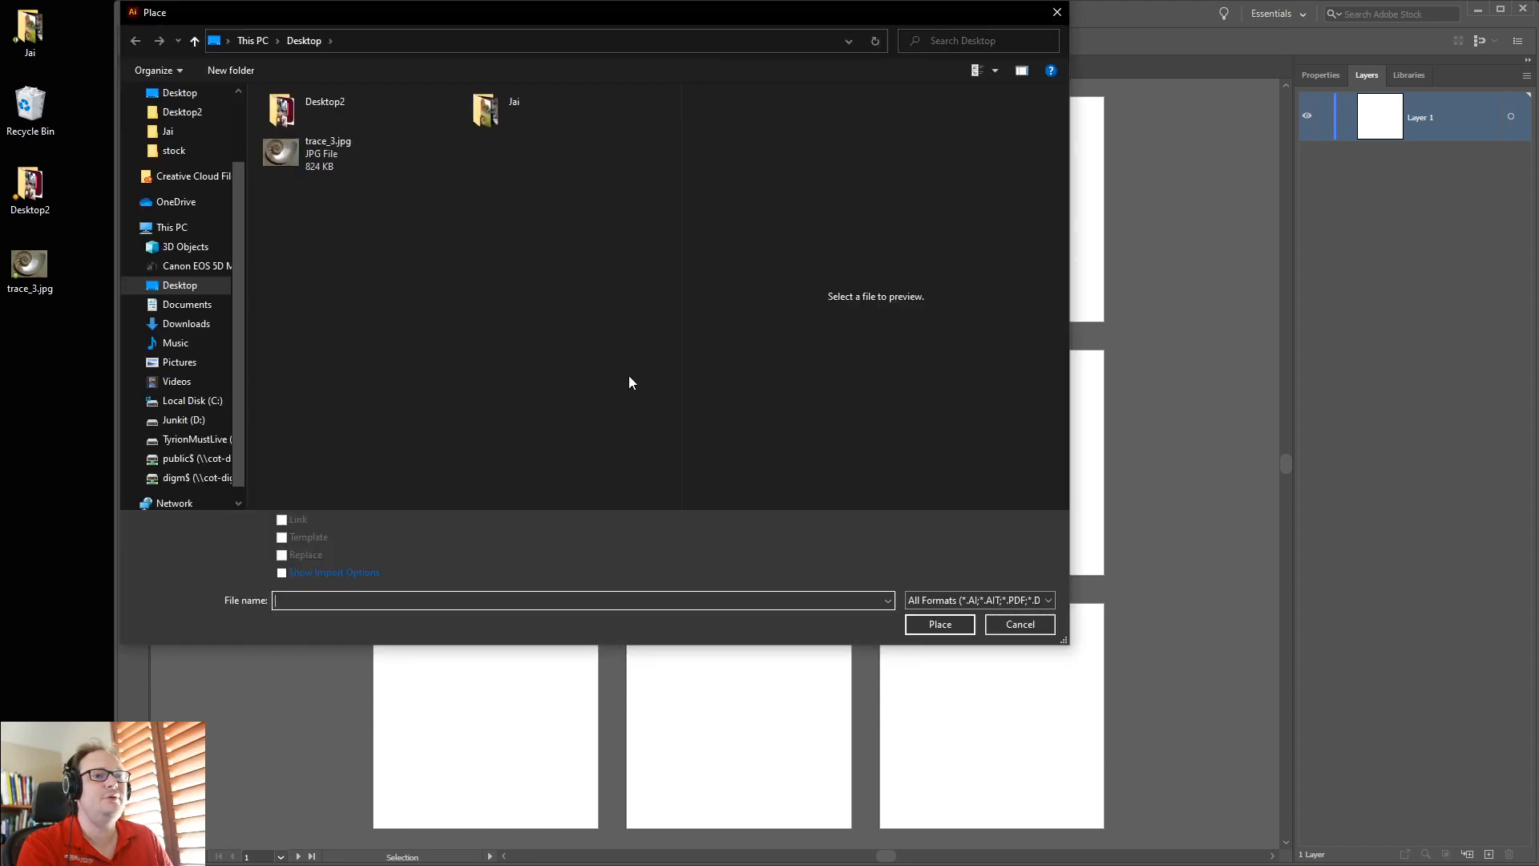
{"action": "left_click", "coordinate": [296, 168]}
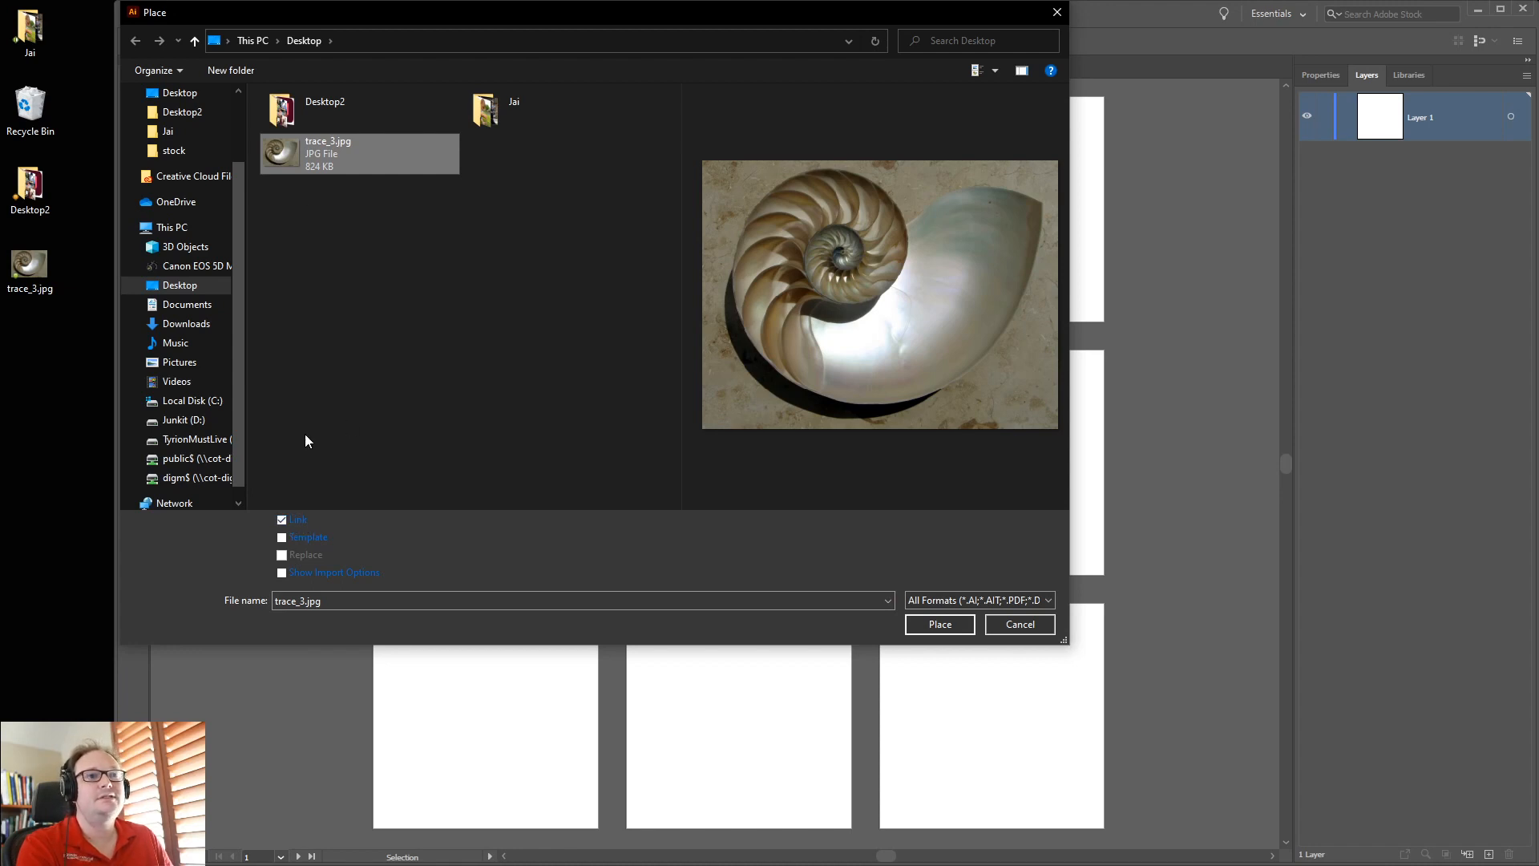
{"action": "left_click", "coordinate": [282, 539]}
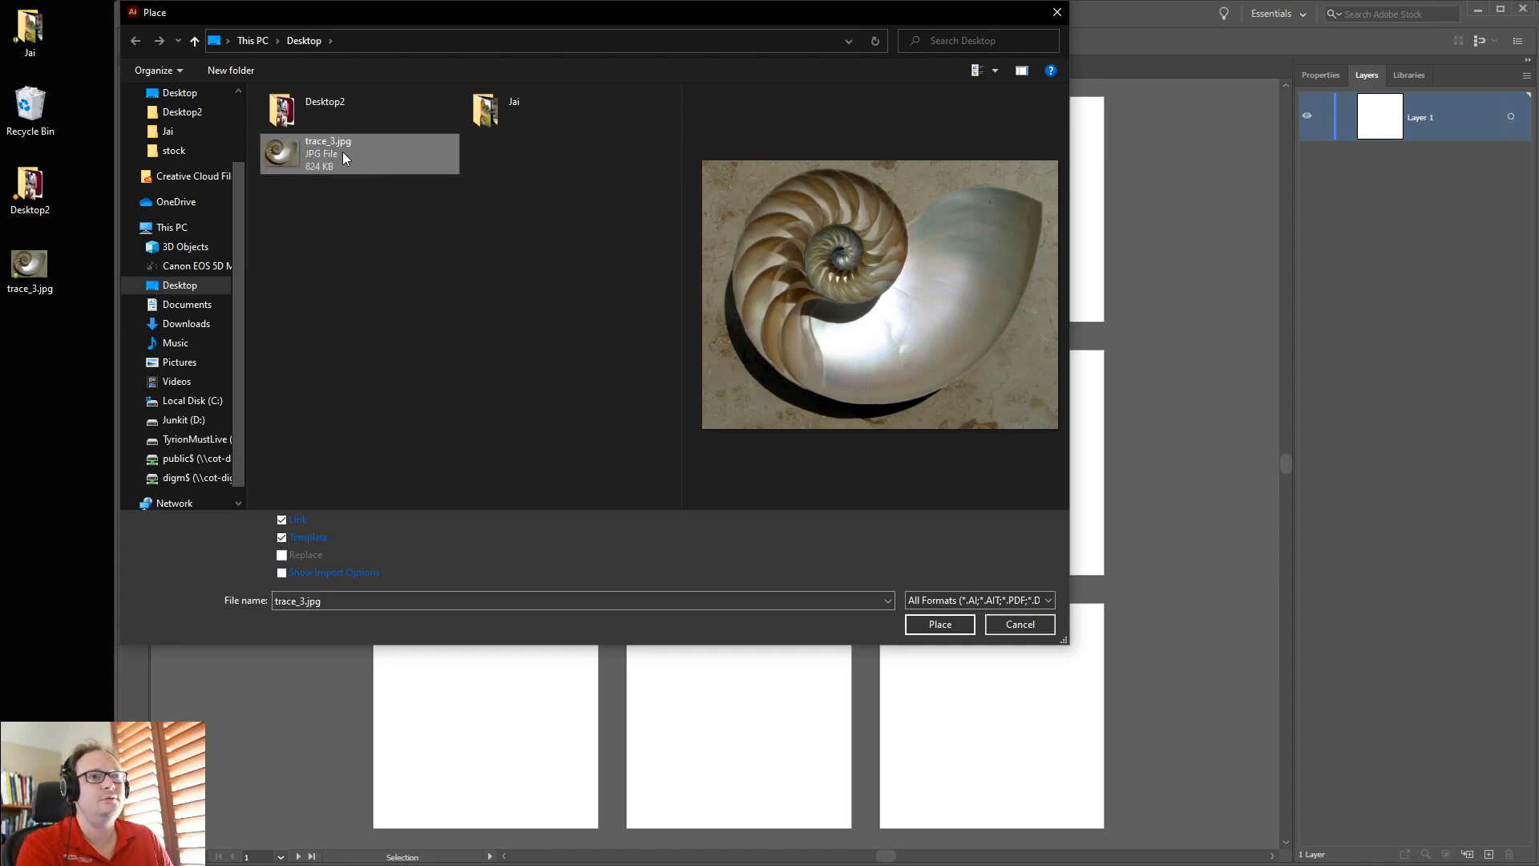
{"action": "left_click", "coordinate": [954, 629]}
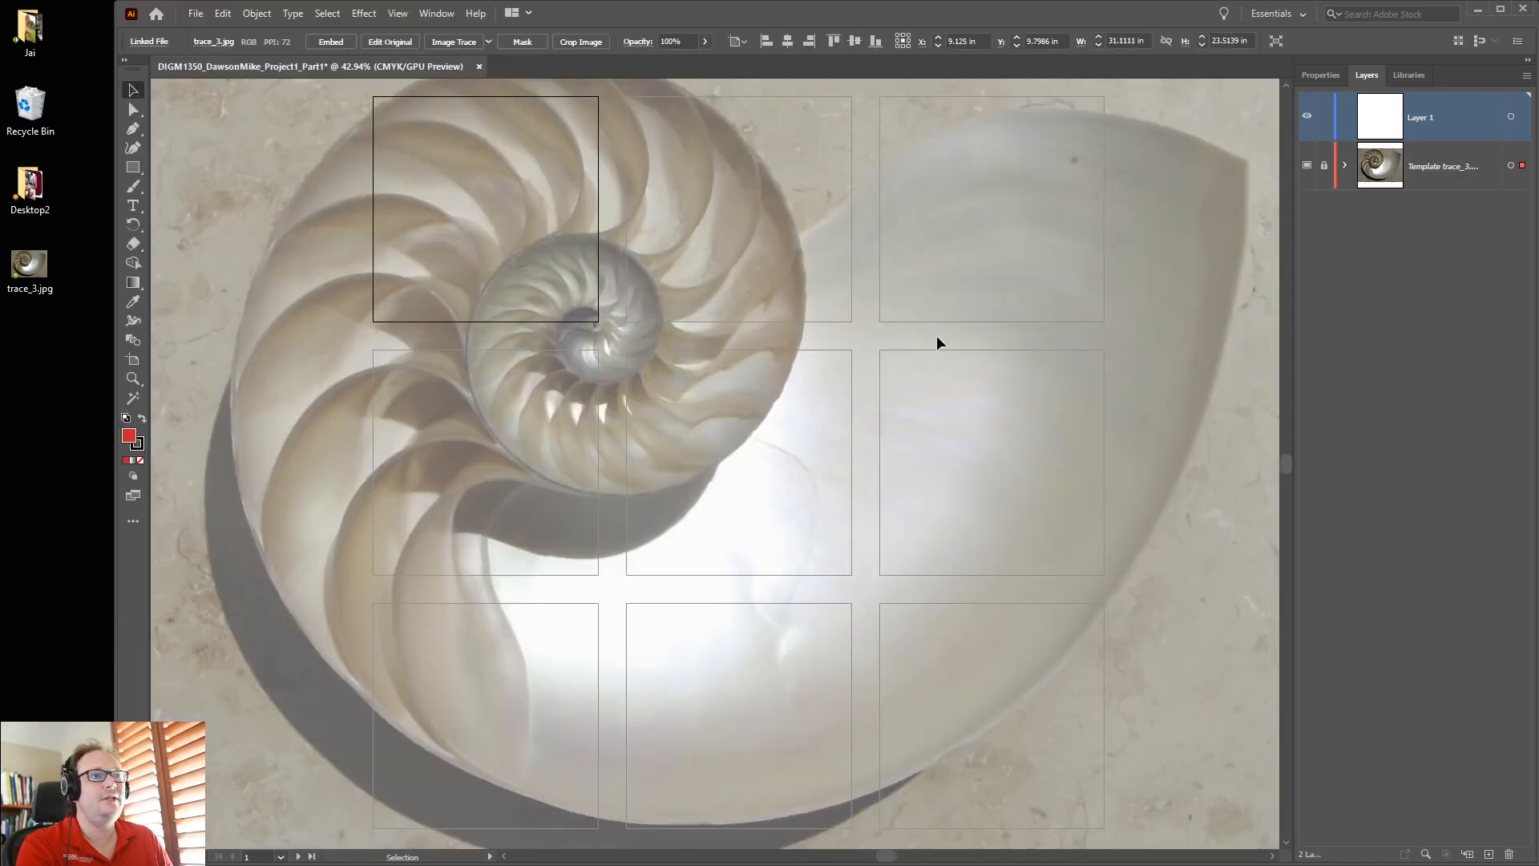
Select the template layer and toggle its visibility off and back on.
{"action": "left_click", "coordinate": [1470, 185]}
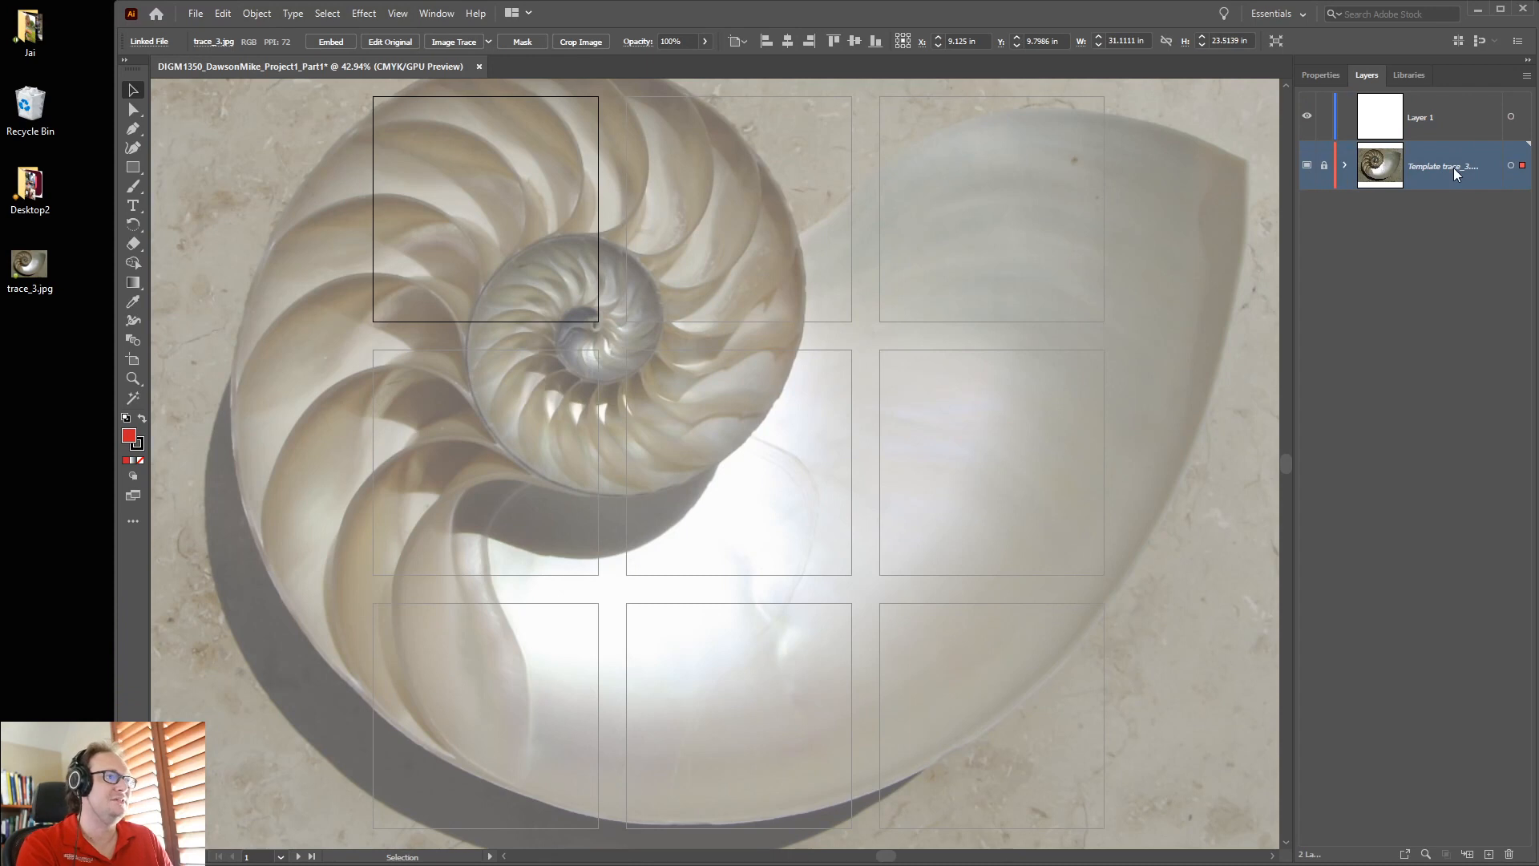
{"action": "left_click", "coordinate": [1308, 165]}
{"action": "left_click", "coordinate": [1308, 165]}
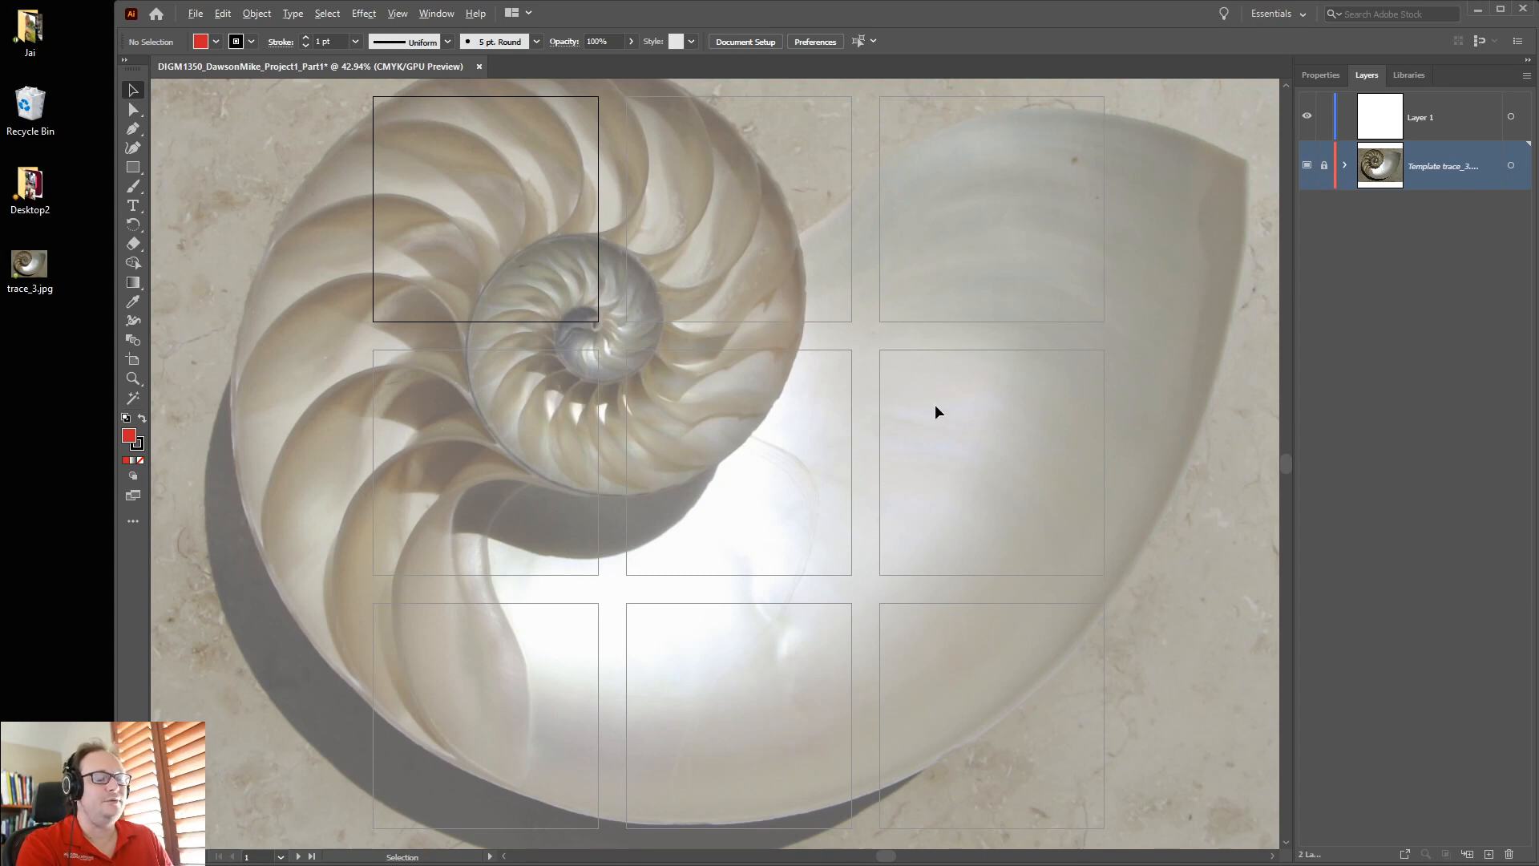
Unlock the template layer and select the shell image on the canvas.
{"action": "scroll", "coordinate": [890, 368], "scroll_direction": "down", "scroll_amount": 3}
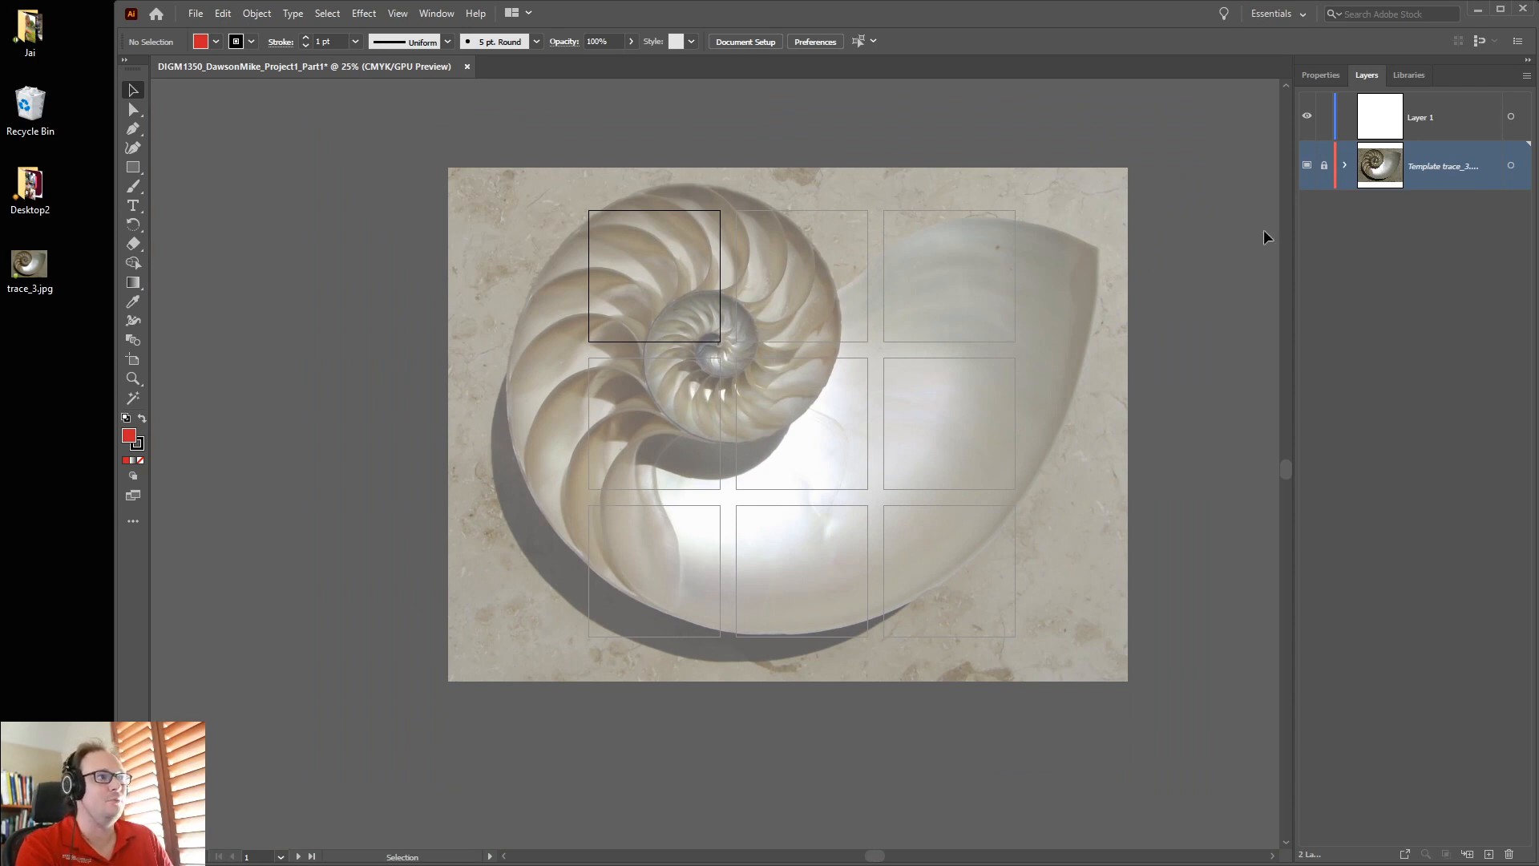
{"action": "left_click", "coordinate": [1325, 166]}
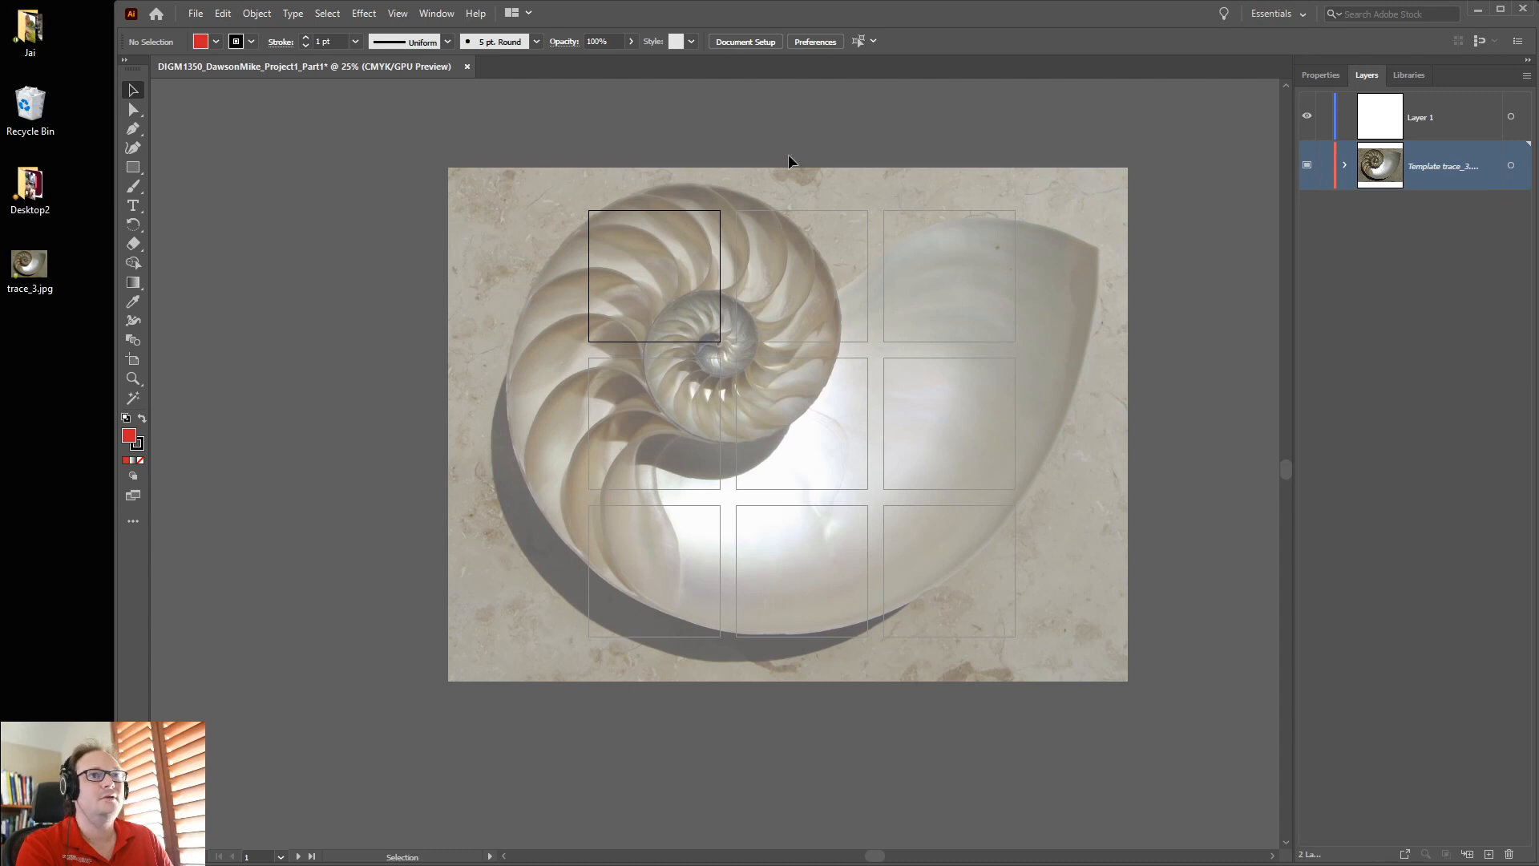
{"action": "left_click", "coordinate": [124, 93]}
{"action": "left_click", "coordinate": [1114, 564]}
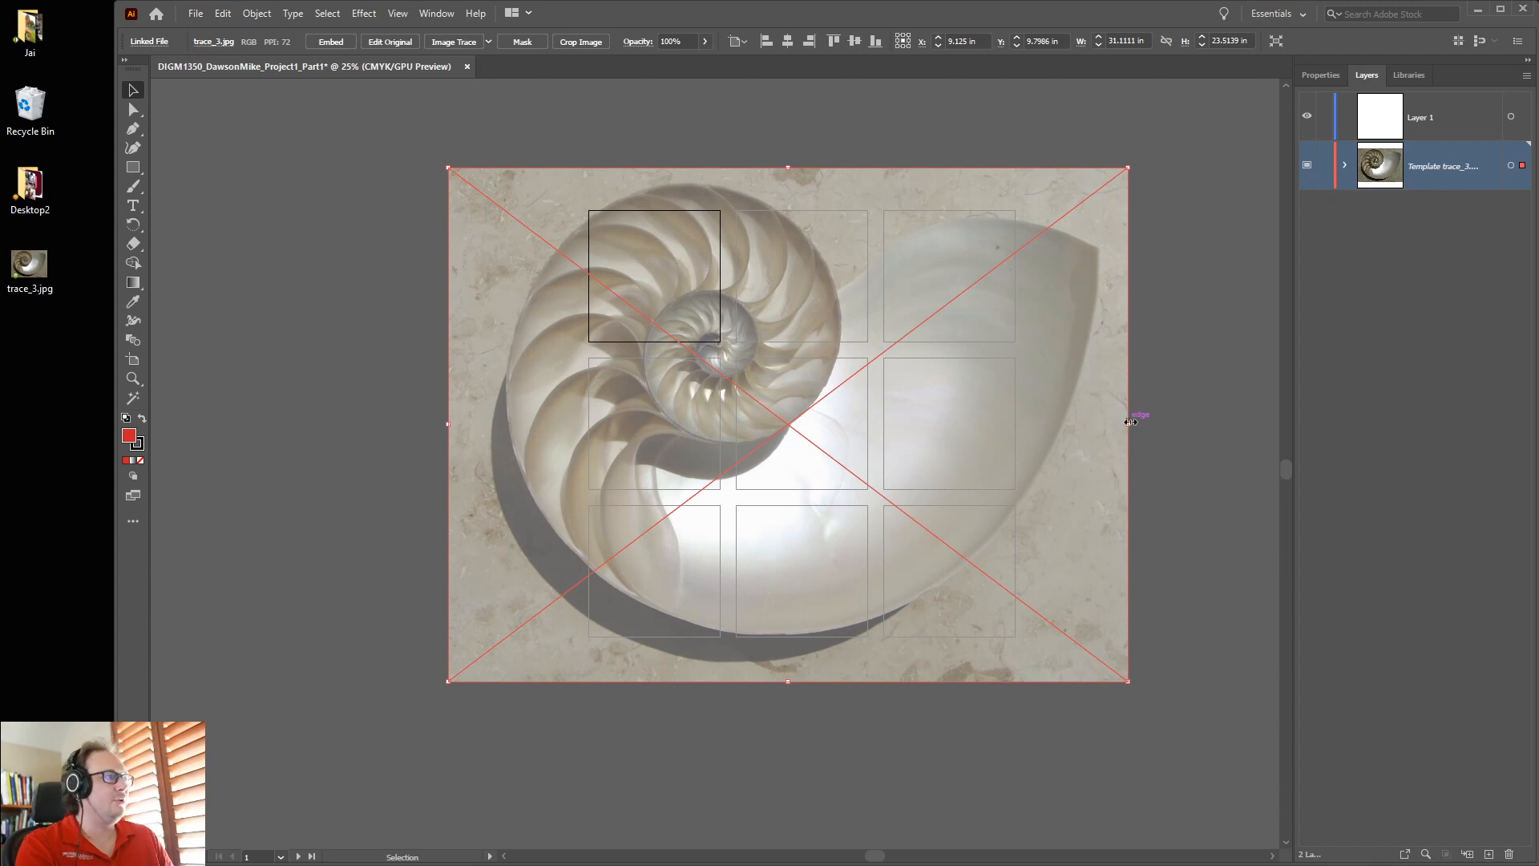
Try narrowing the shell image horizontally without keeping its proportions, undoing each attempt.
{"action": "left_click_drag", "start_coordinate": [1130, 422], "coordinate": [904, 423]}
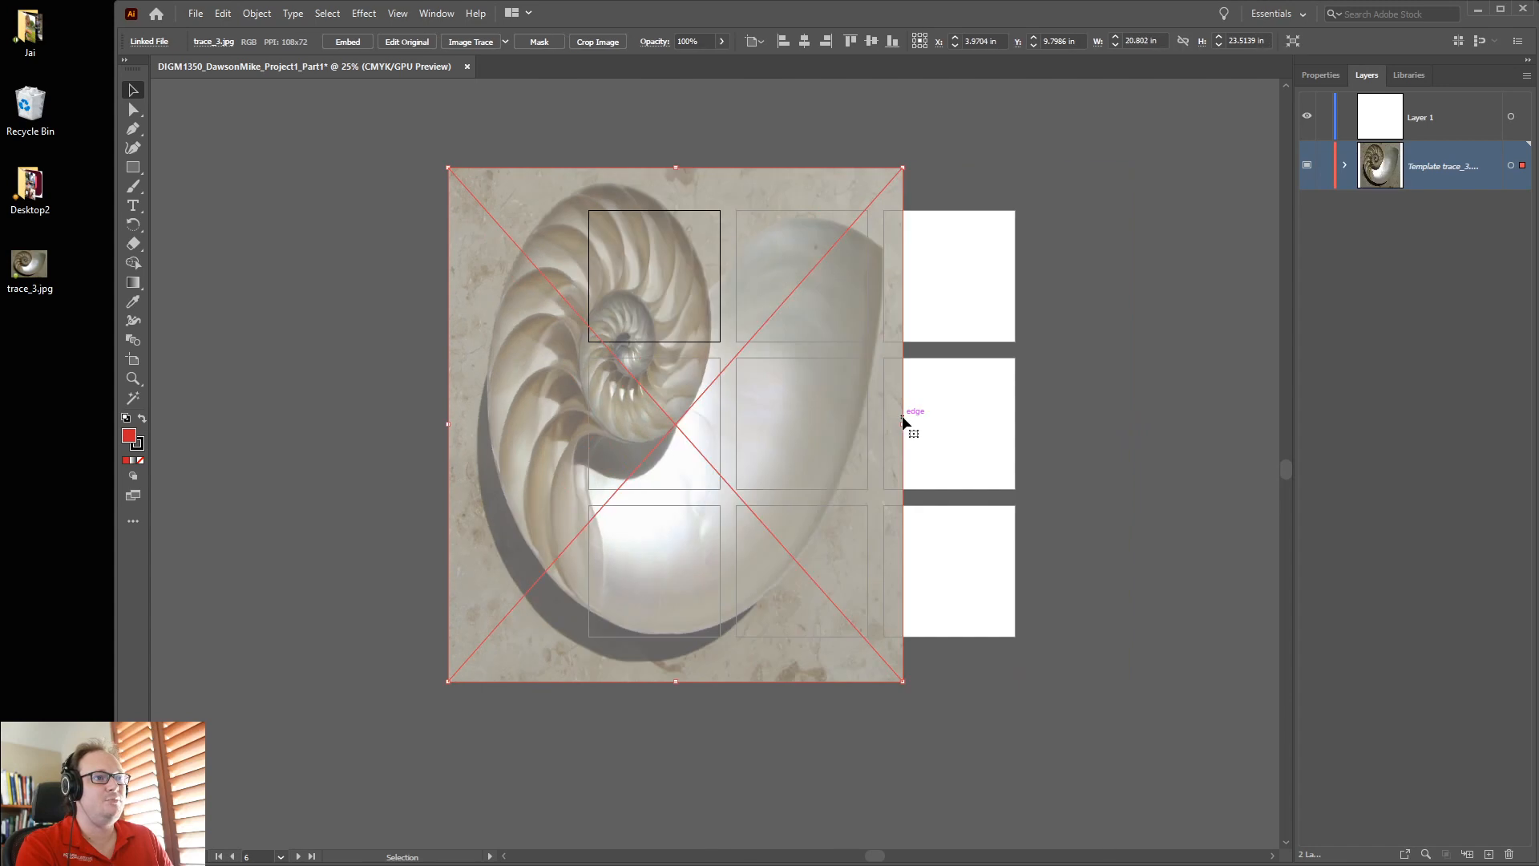
{"action": "key", "text": "ctrl+z"}
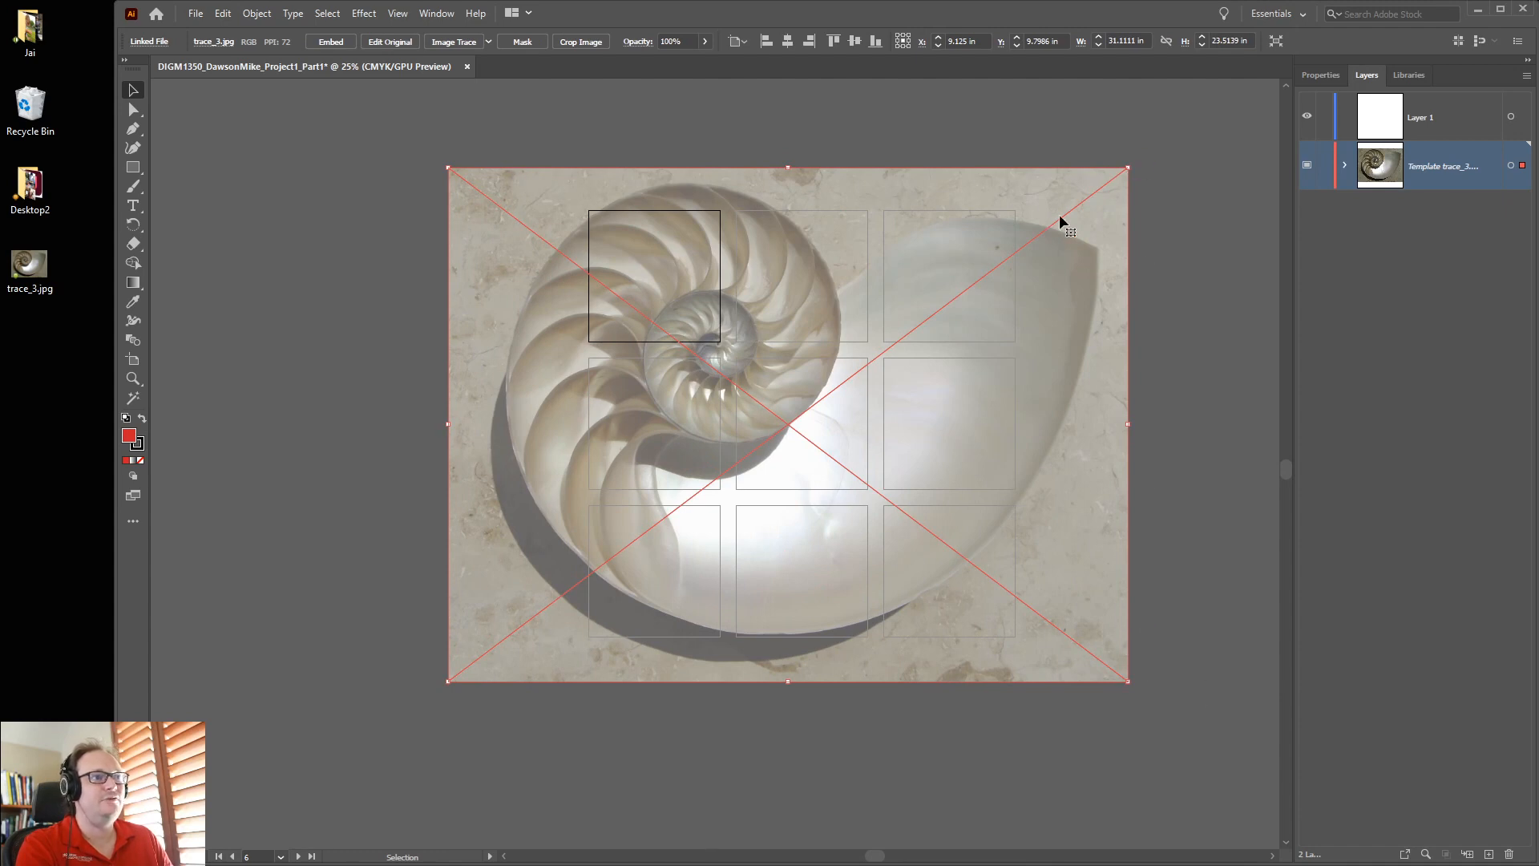
{"action": "left_click_drag", "start_coordinate": [1128, 424], "coordinate": [931, 420]}
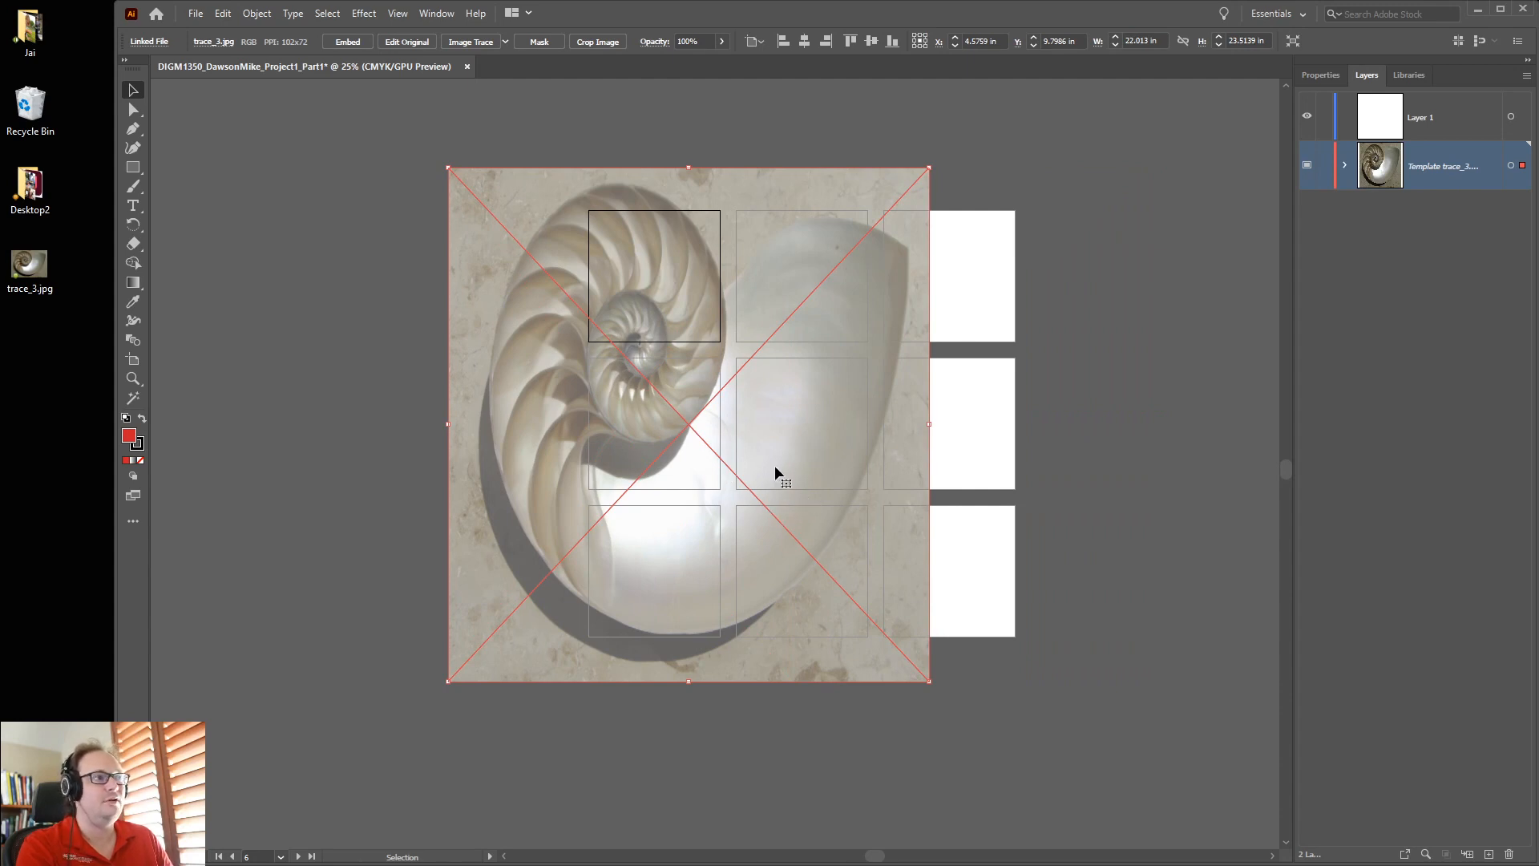
{"action": "key", "text": "ctrl+z"}
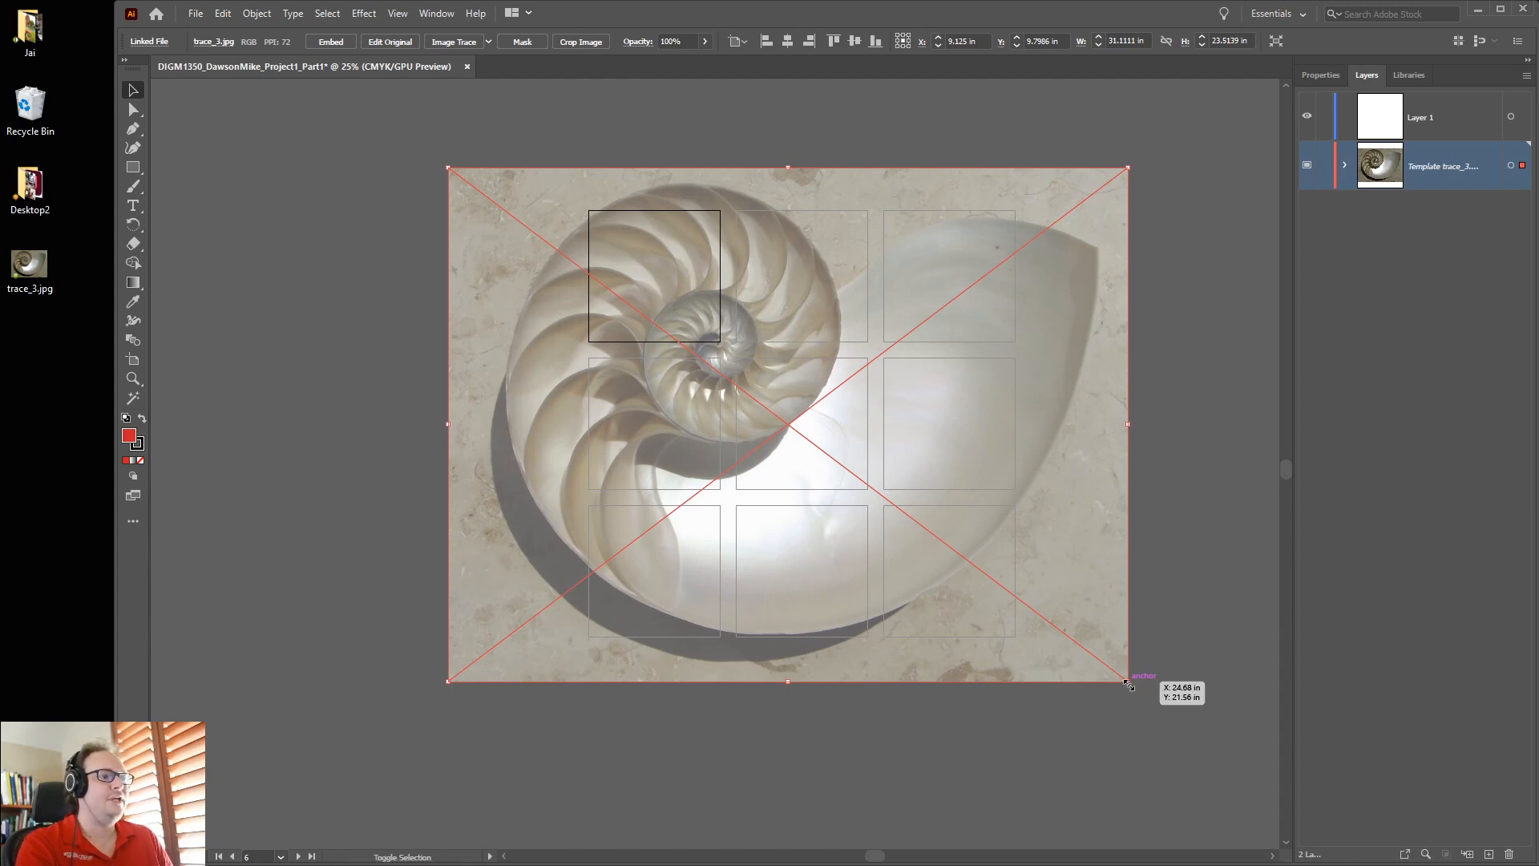
Scale the shell image proportionally to 6 in wide and center it on the first artboard at X 3 in, Y 3 in.
{"action": "left_click_drag", "start_coordinate": [1128, 682], "coordinate": [701, 301]}
{"action": "left_click_drag", "start_coordinate": [571, 258], "coordinate": [711, 305]}
{"action": "left_click_drag", "start_coordinate": [838, 398], "coordinate": [725, 461]}
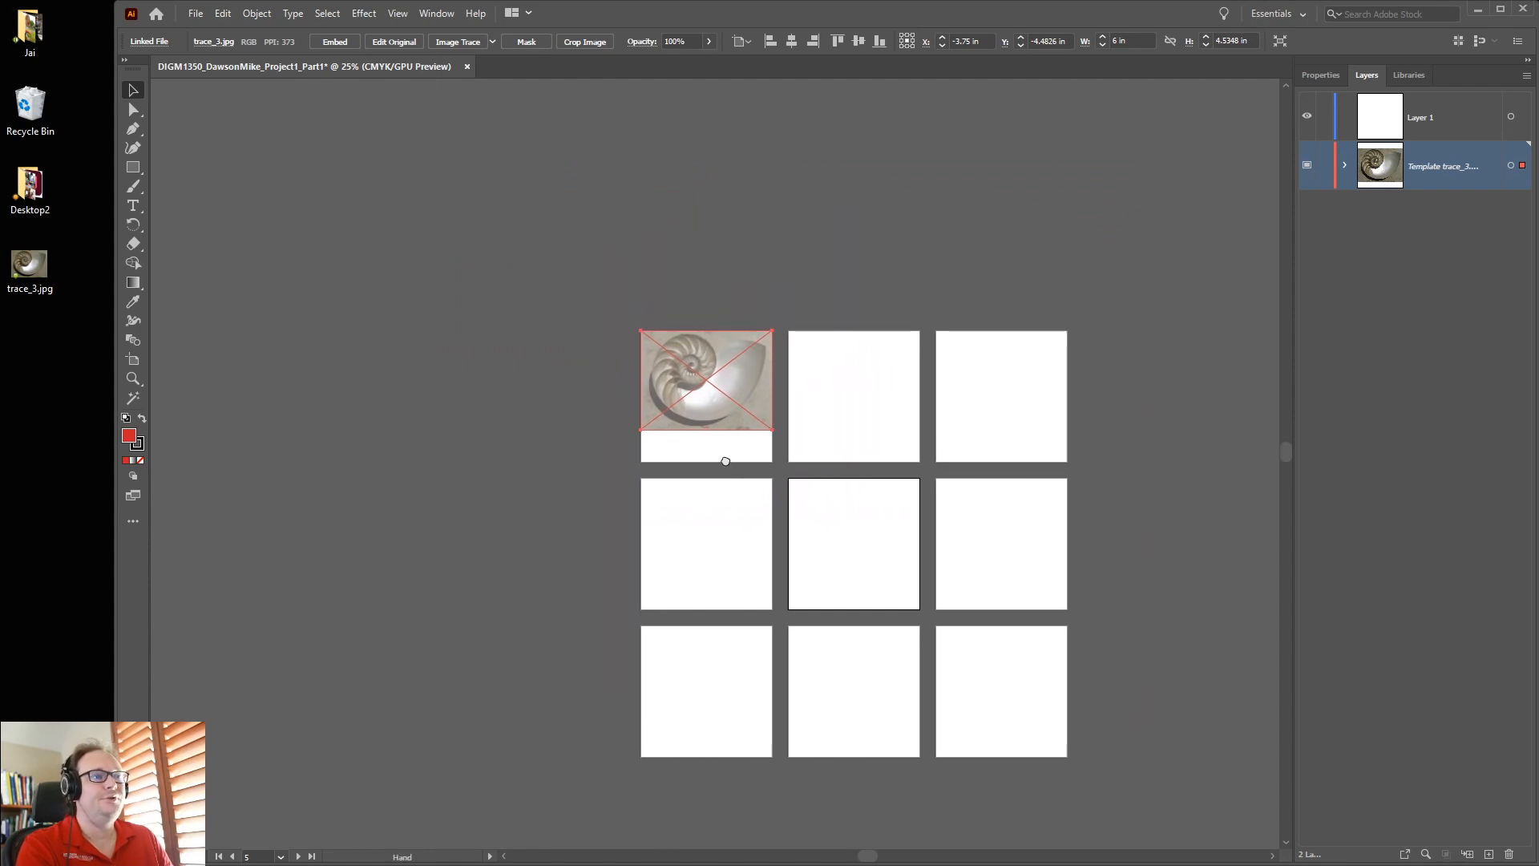
{"action": "scroll", "coordinate": [729, 443], "scroll_direction": "up", "scroll_amount": 1}
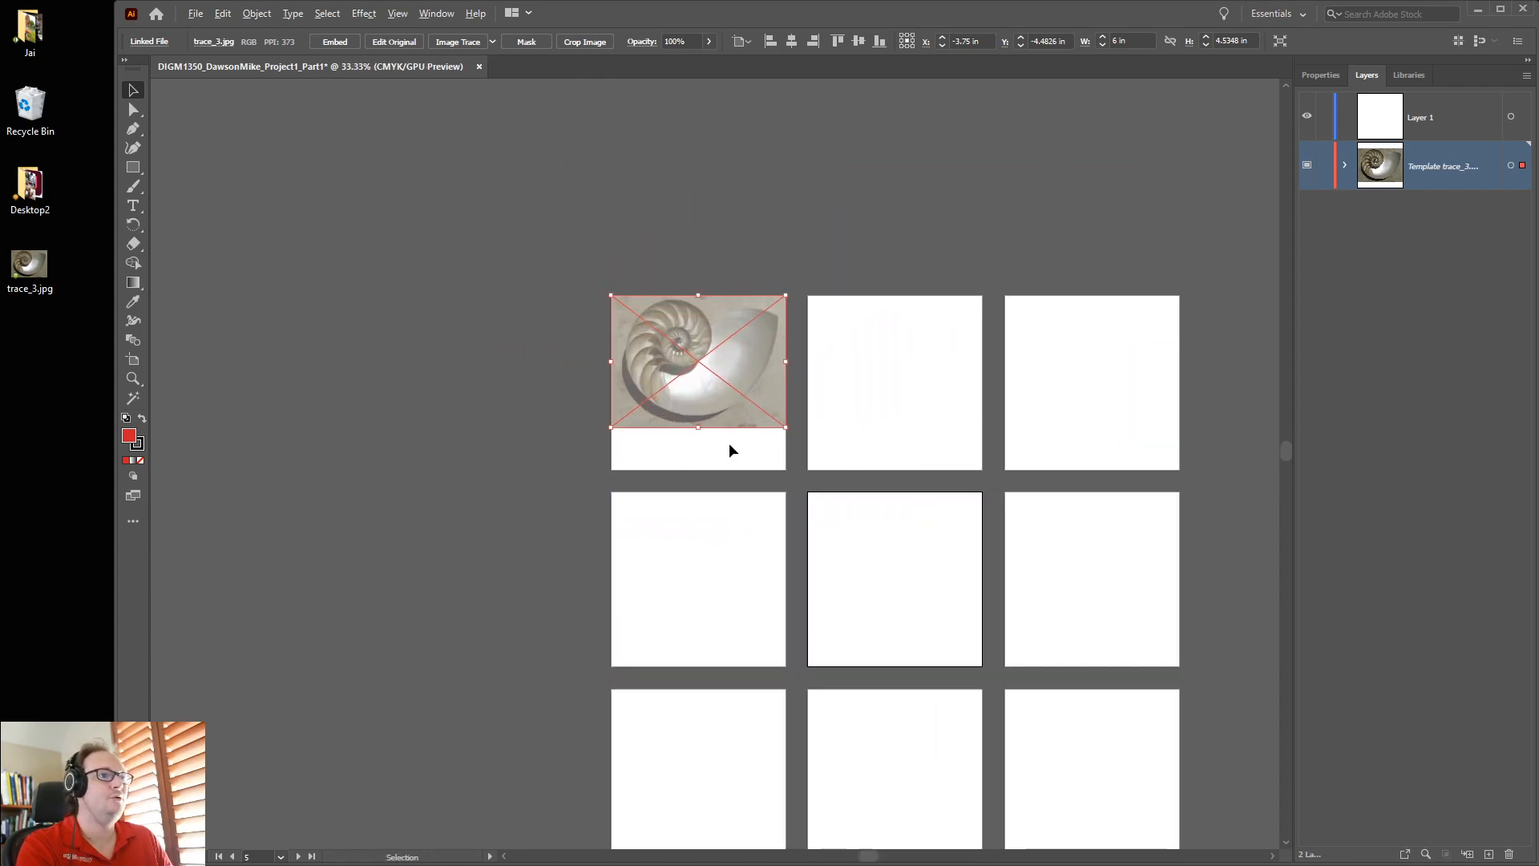
{"action": "scroll", "coordinate": [729, 443], "scroll_direction": "up", "scroll_amount": 2}
{"action": "left_click_drag", "start_coordinate": [659, 465], "coordinate": [676, 576]}
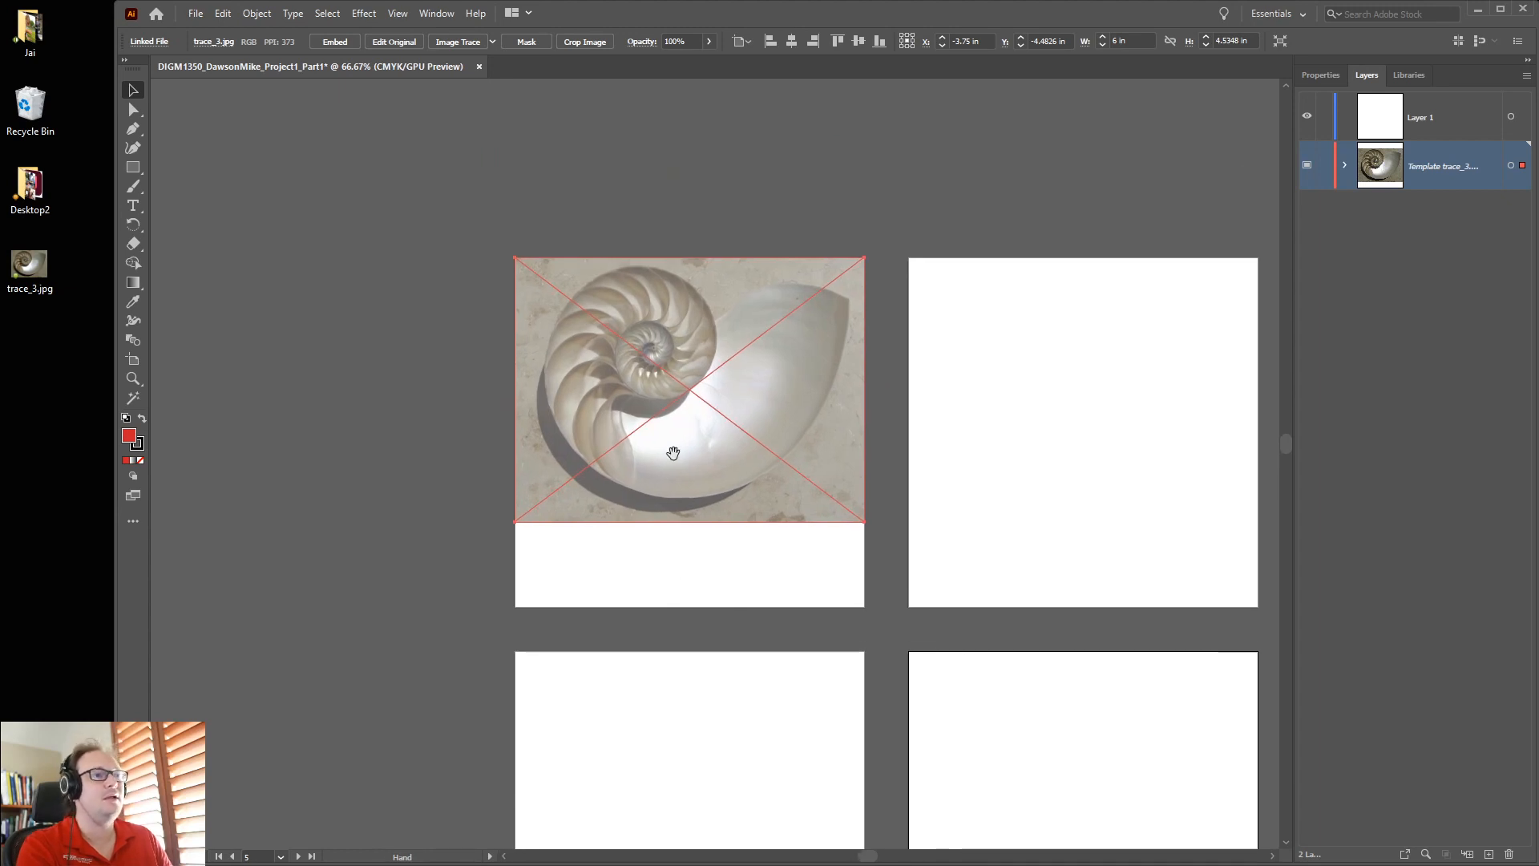
{"action": "left_click_drag", "start_coordinate": [694, 391], "coordinate": [695, 430]}
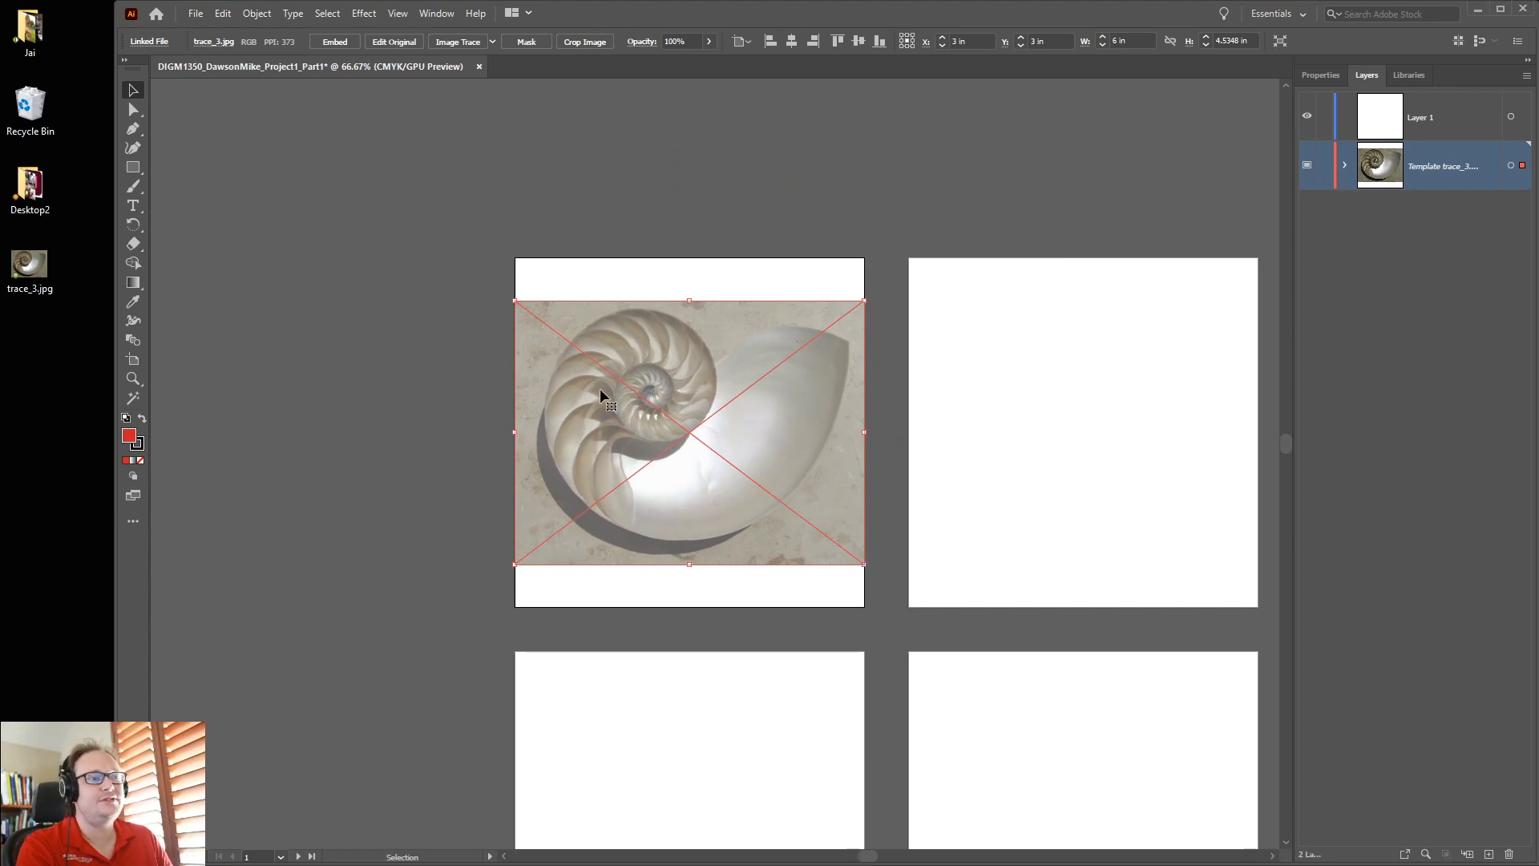
Enlarge the shell image to about 6.4 by 4.92 in so it overhangs the first artboard's sides, and lock the template layer.
{"action": "left_click_drag", "start_coordinate": [864, 564], "coordinate": [876, 576]}
{"action": "left_click_drag", "start_coordinate": [514, 572], "coordinate": [502, 587]}
{"action": "left_click_drag", "start_coordinate": [659, 430], "coordinate": [659, 423]}
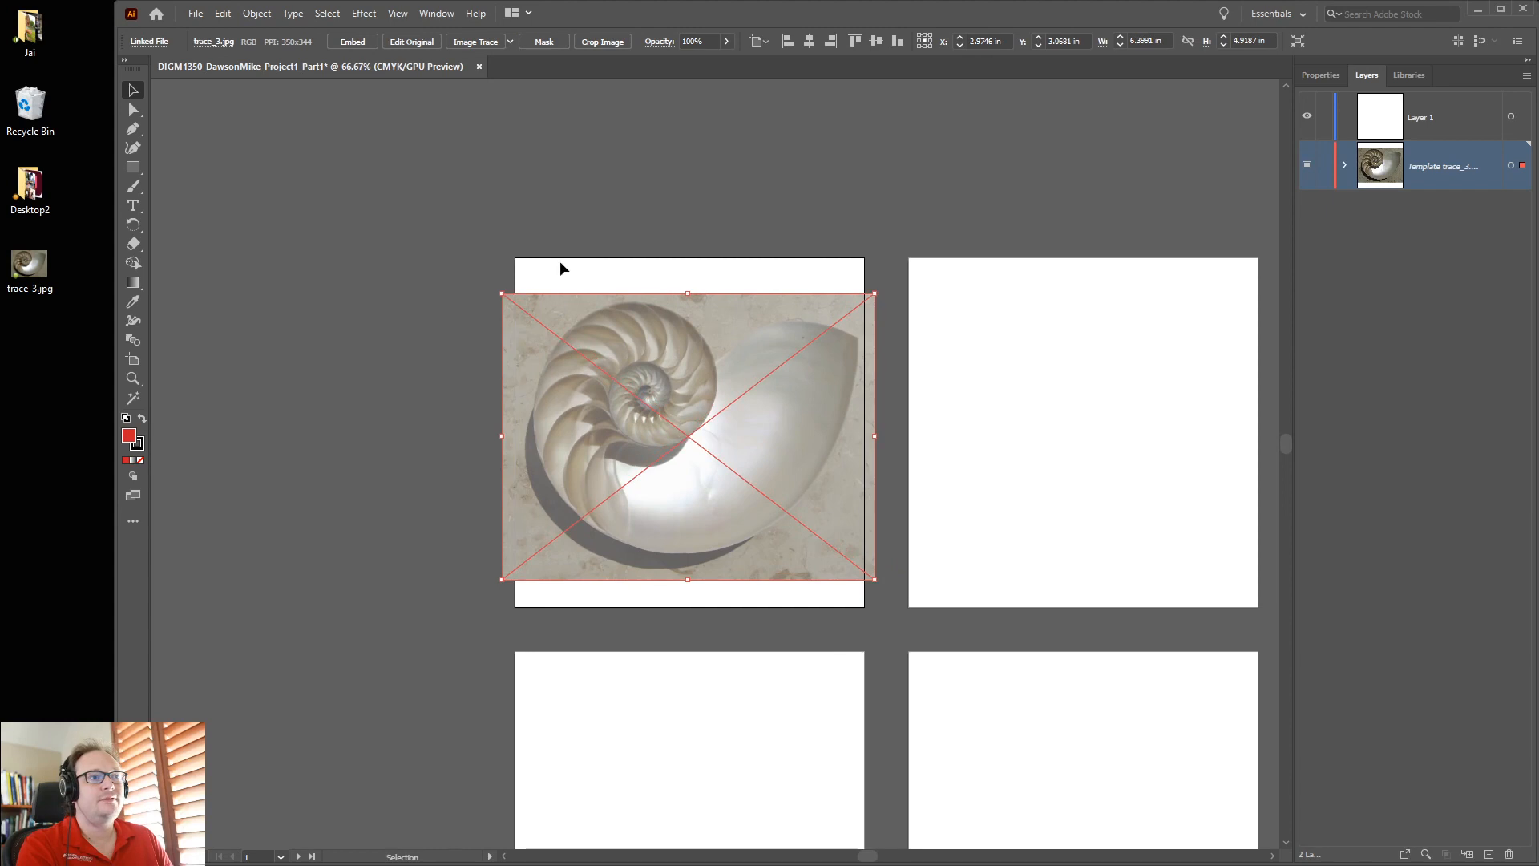
{"action": "left_click", "coordinate": [890, 640]}
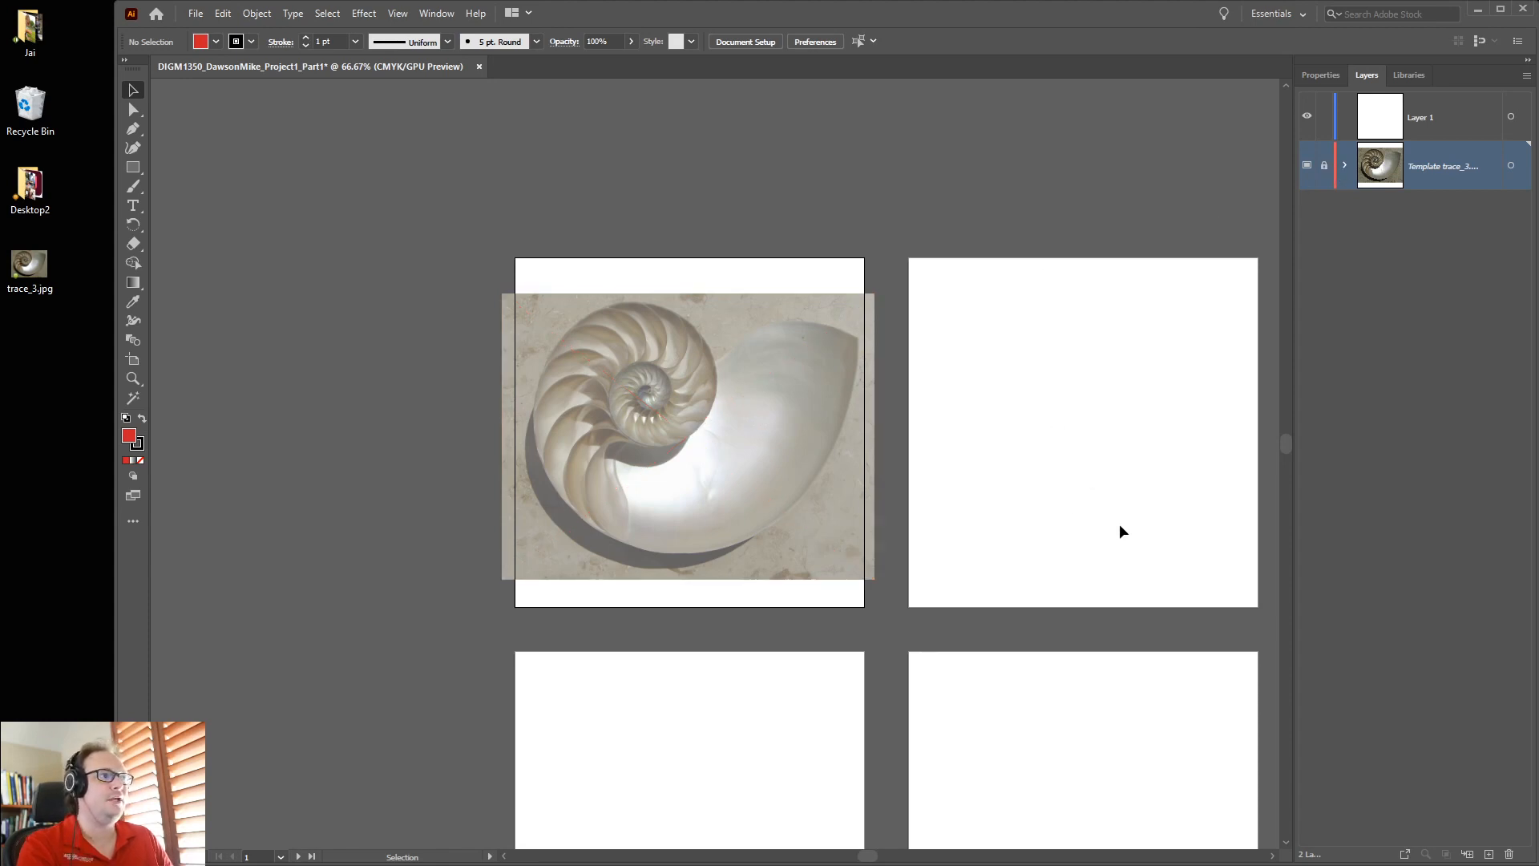
Add a new layer directly above the template layer.
{"action": "left_click_drag", "start_coordinate": [1137, 512], "coordinate": [938, 522]}
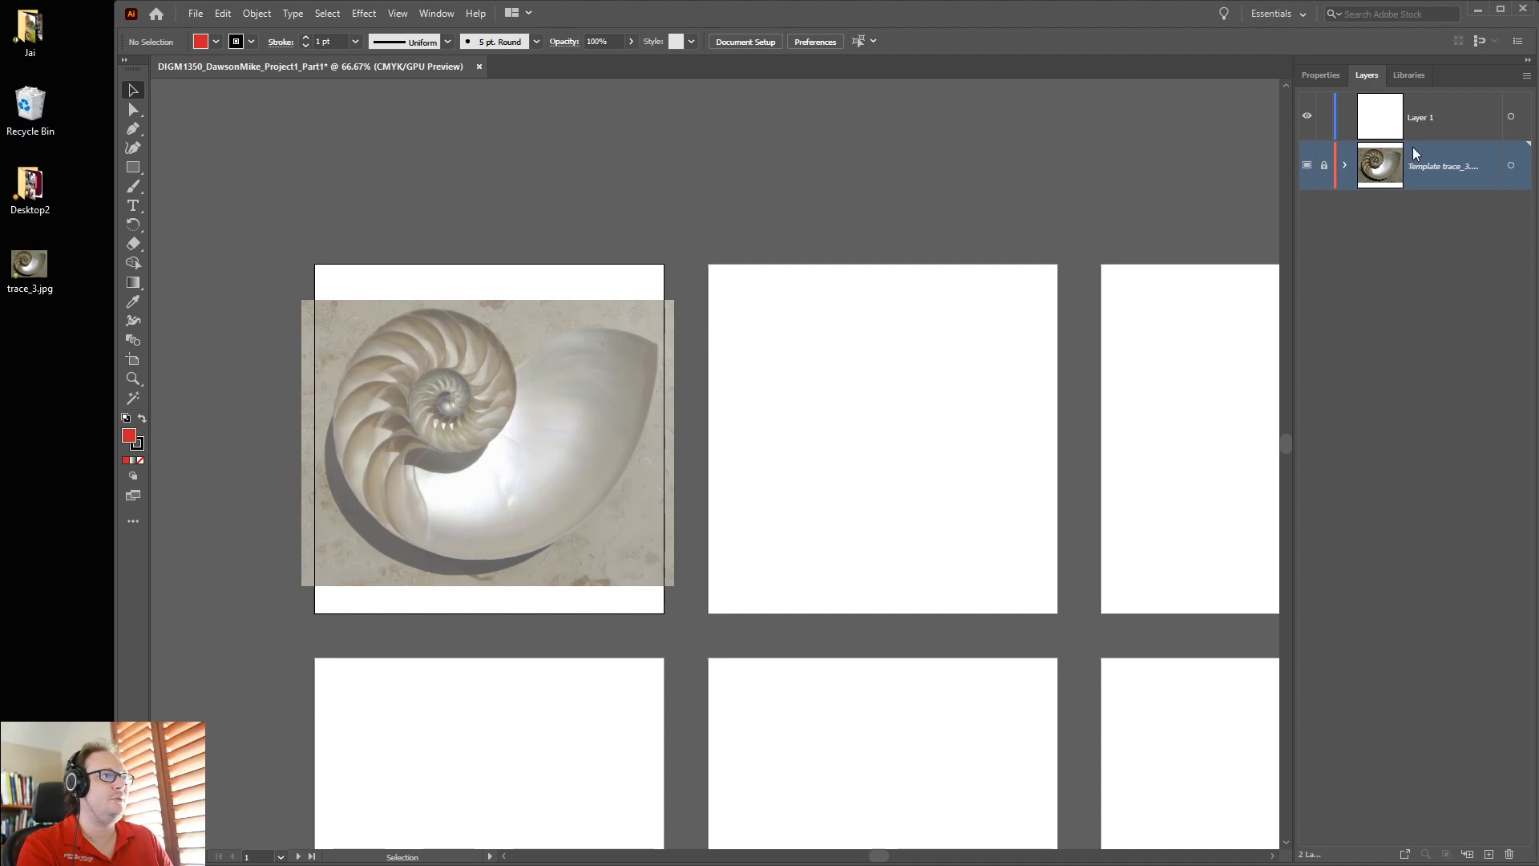
{"action": "left_click", "coordinate": [1489, 855]}
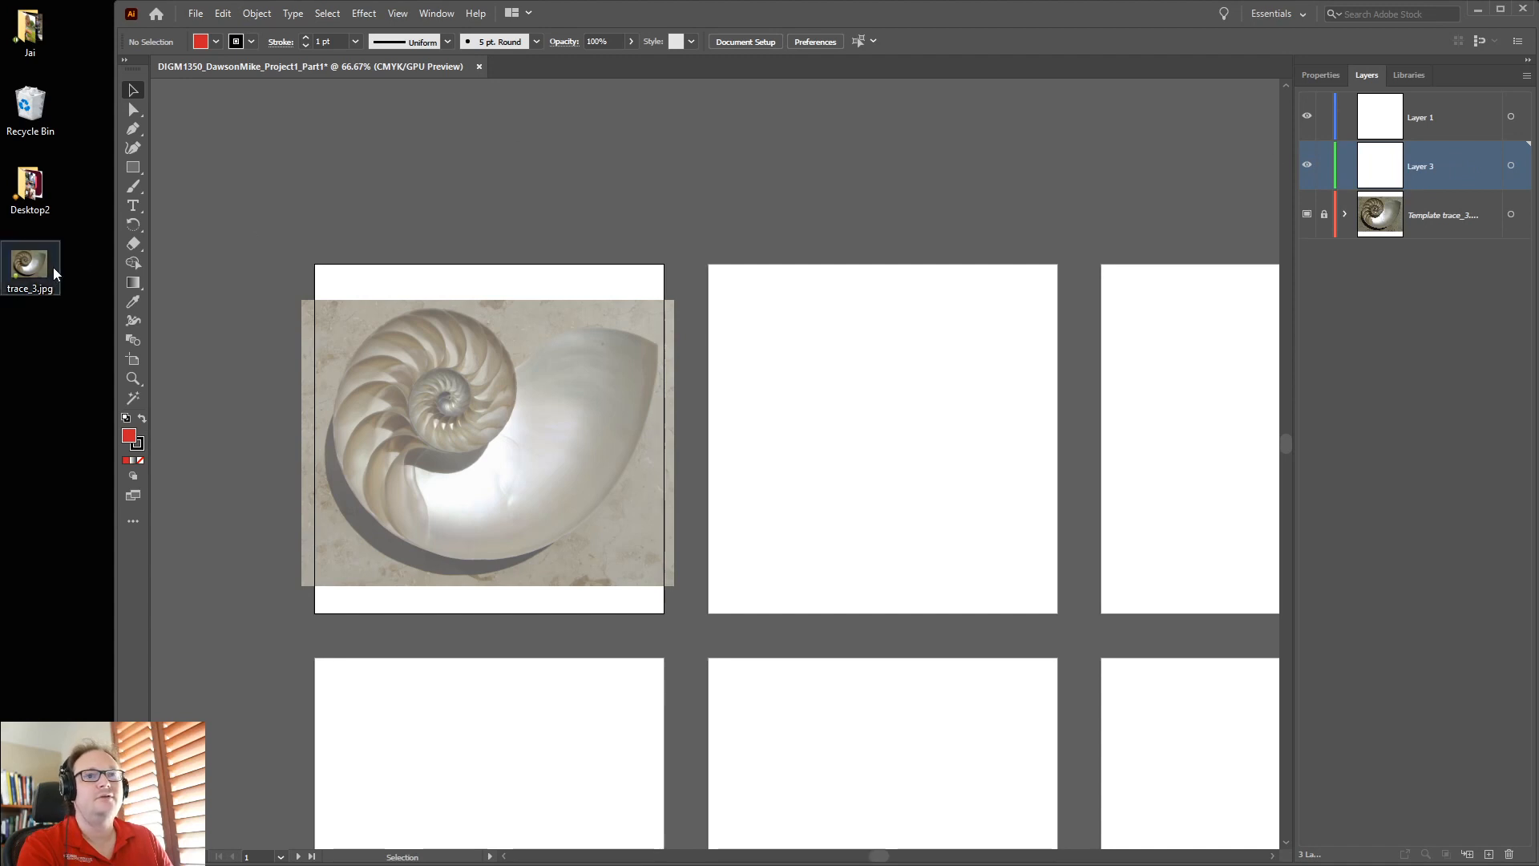
Place a second linked copy of trace_3.jpg from the desktop onto the new Layer 3.
{"action": "left_click_drag", "start_coordinate": [26, 275], "coordinate": [857, 437]}
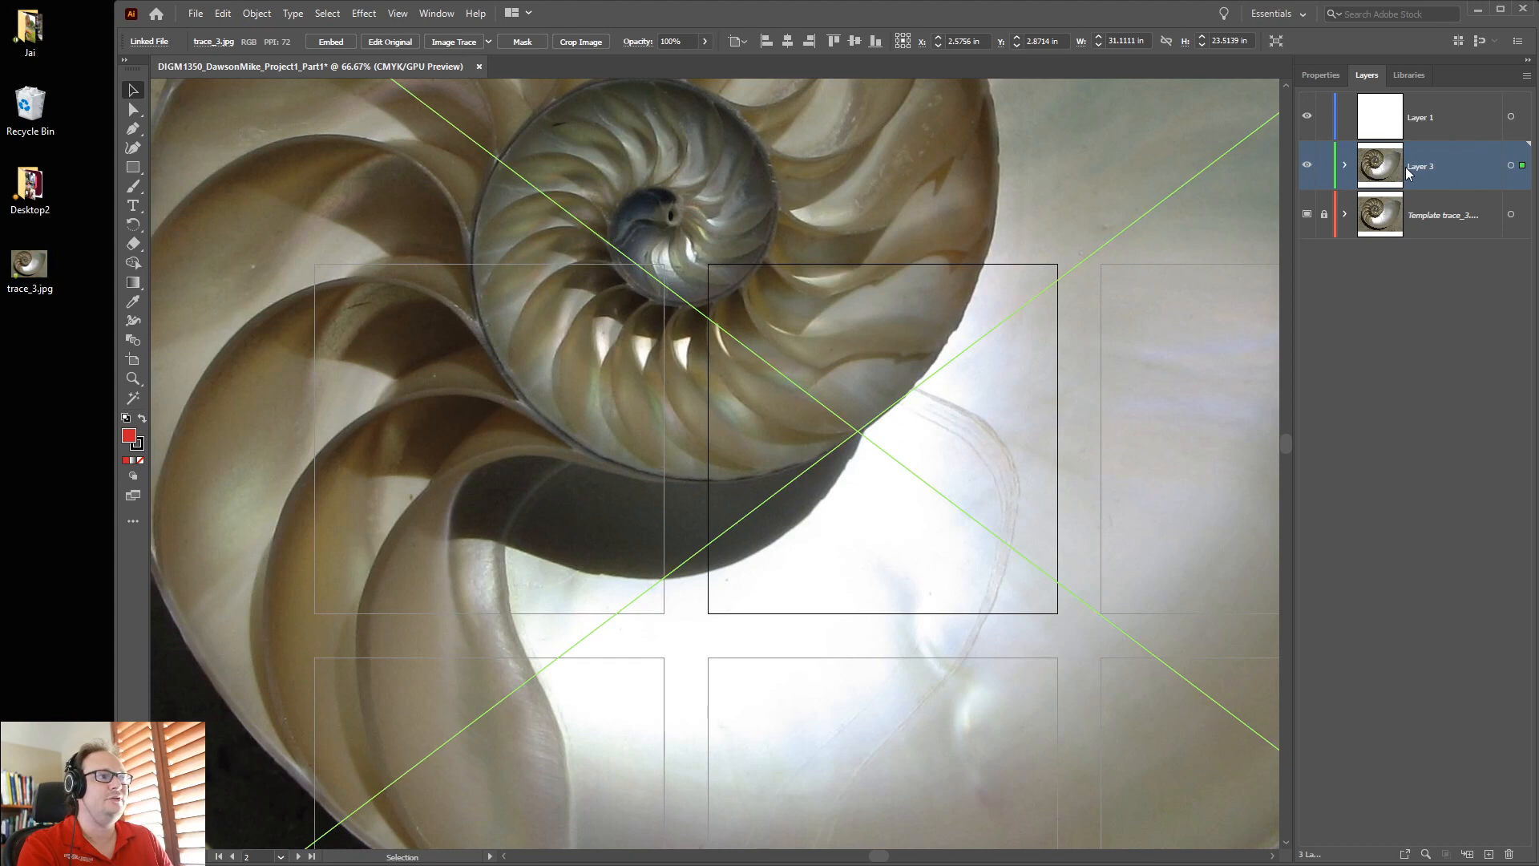
{"action": "left_click_drag", "start_coordinate": [722, 474], "coordinate": [729, 475]}
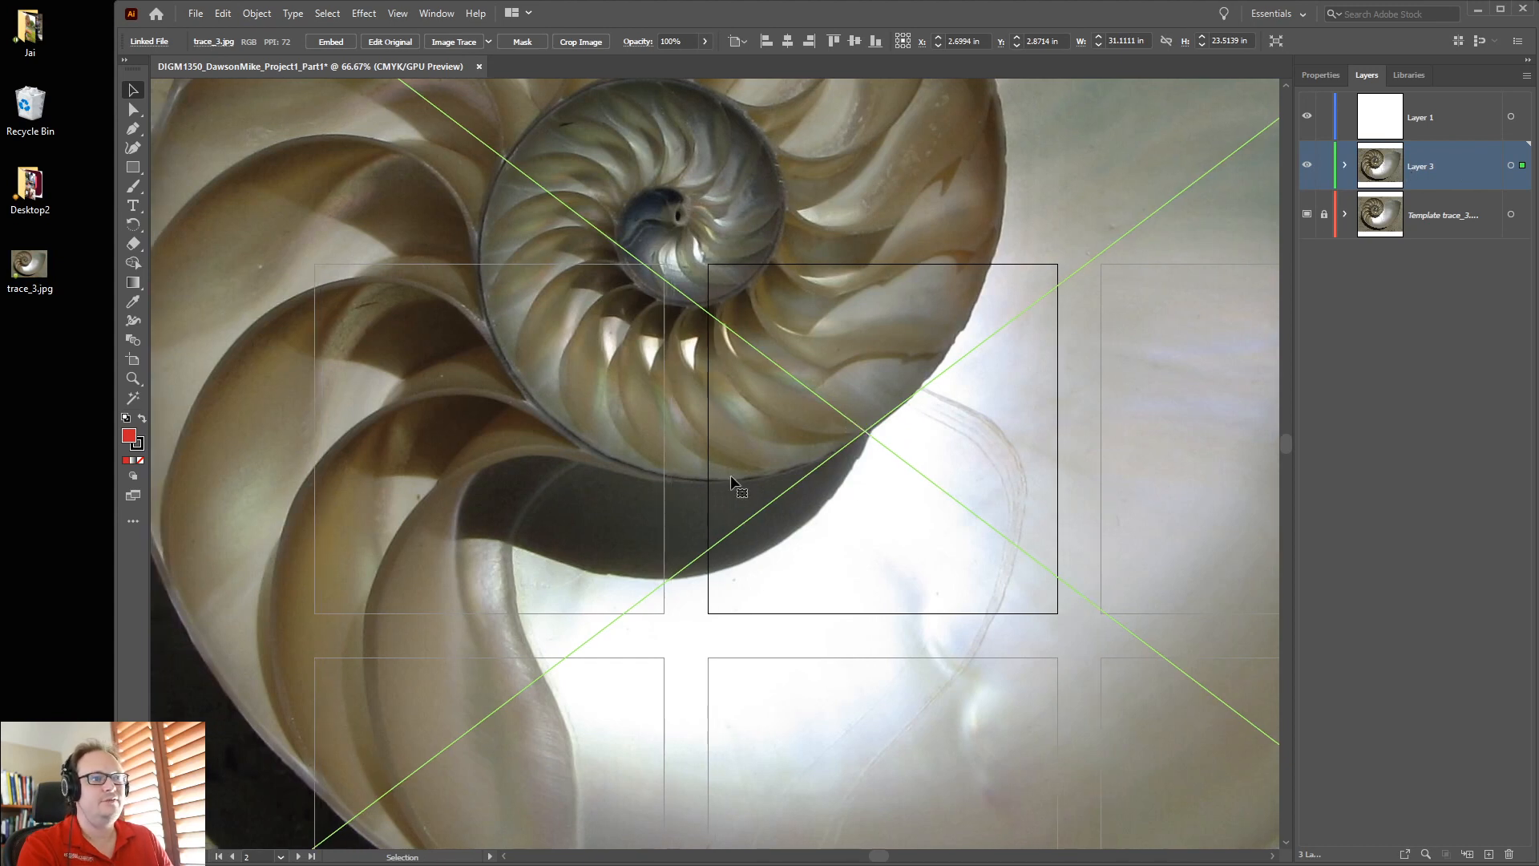
{"action": "scroll", "coordinate": [988, 435], "scroll_direction": "down", "scroll_amount": 3}
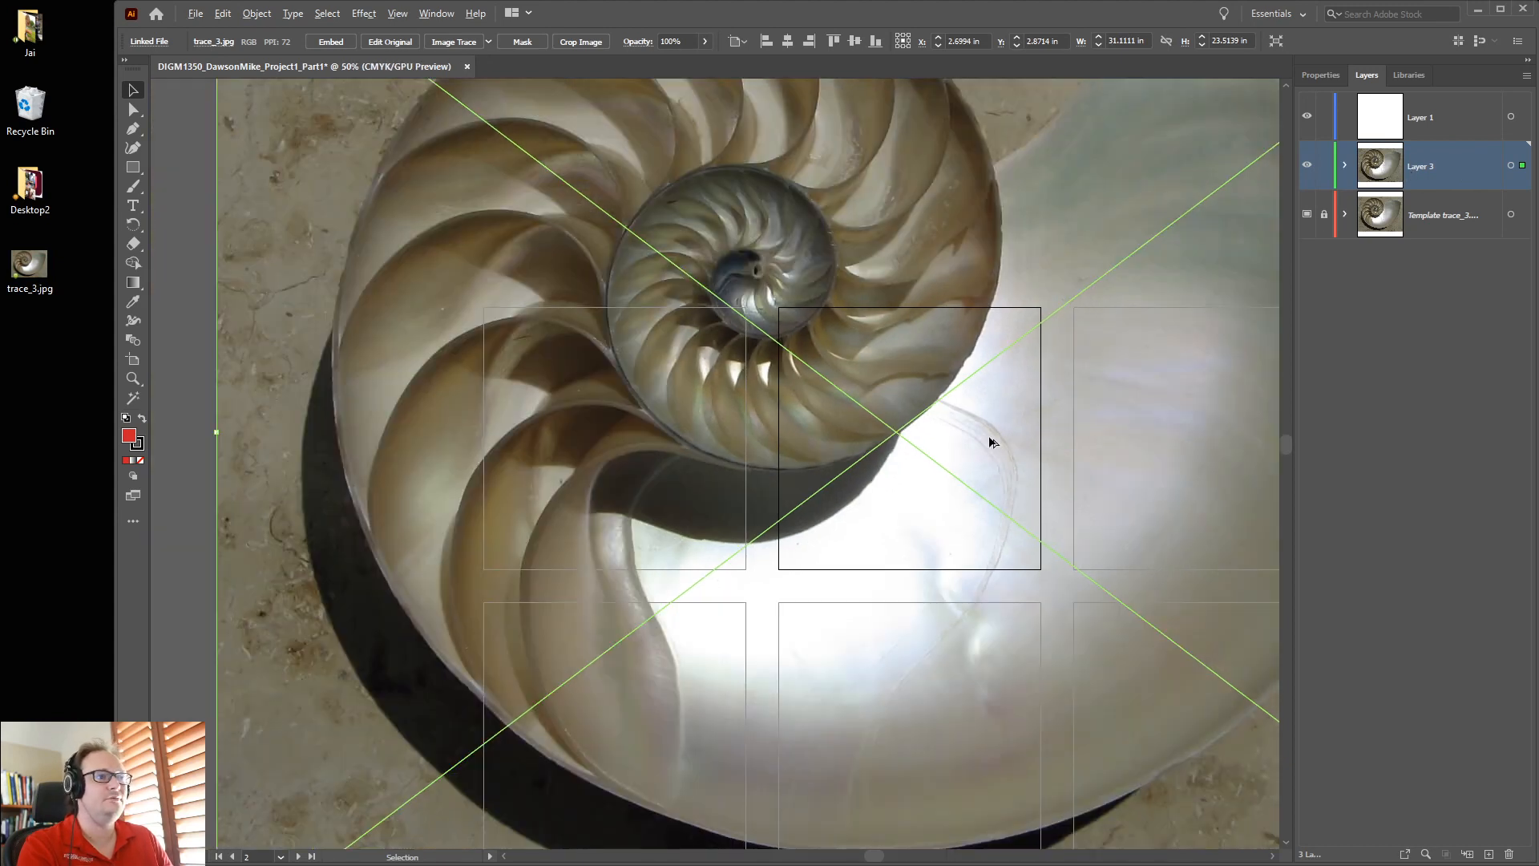
{"action": "left_click_drag", "start_coordinate": [1175, 406], "coordinate": [1062, 426]}
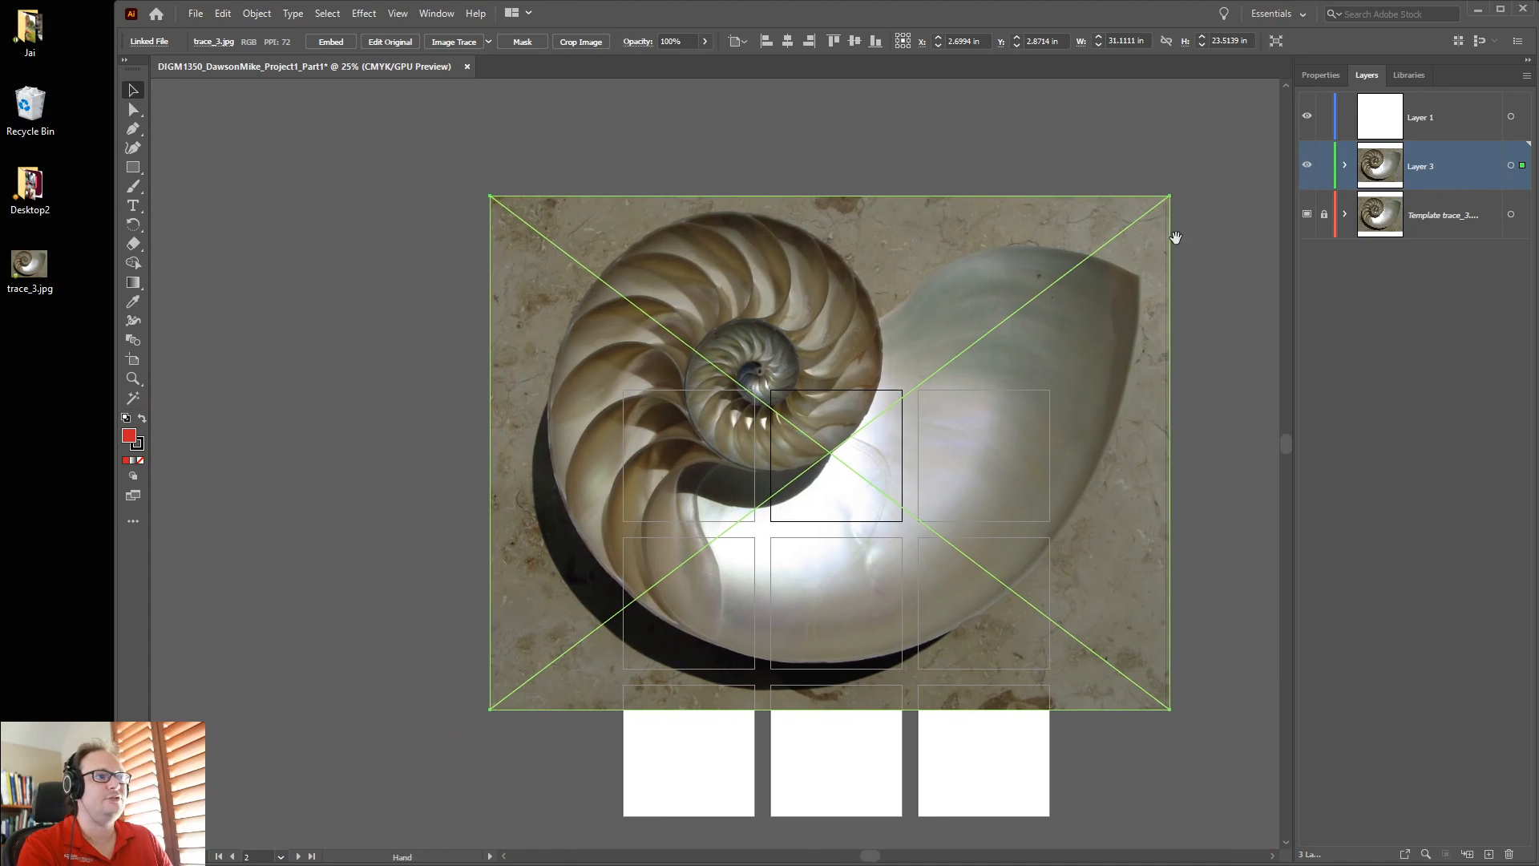
Scale the new shell image down proportionally to about 6.68 by 5.05 in over the second artboard of the first row.
{"action": "left_click_drag", "start_coordinate": [1171, 197], "coordinate": [824, 458]}
{"action": "left_click_drag", "start_coordinate": [656, 594], "coordinate": [927, 528]}
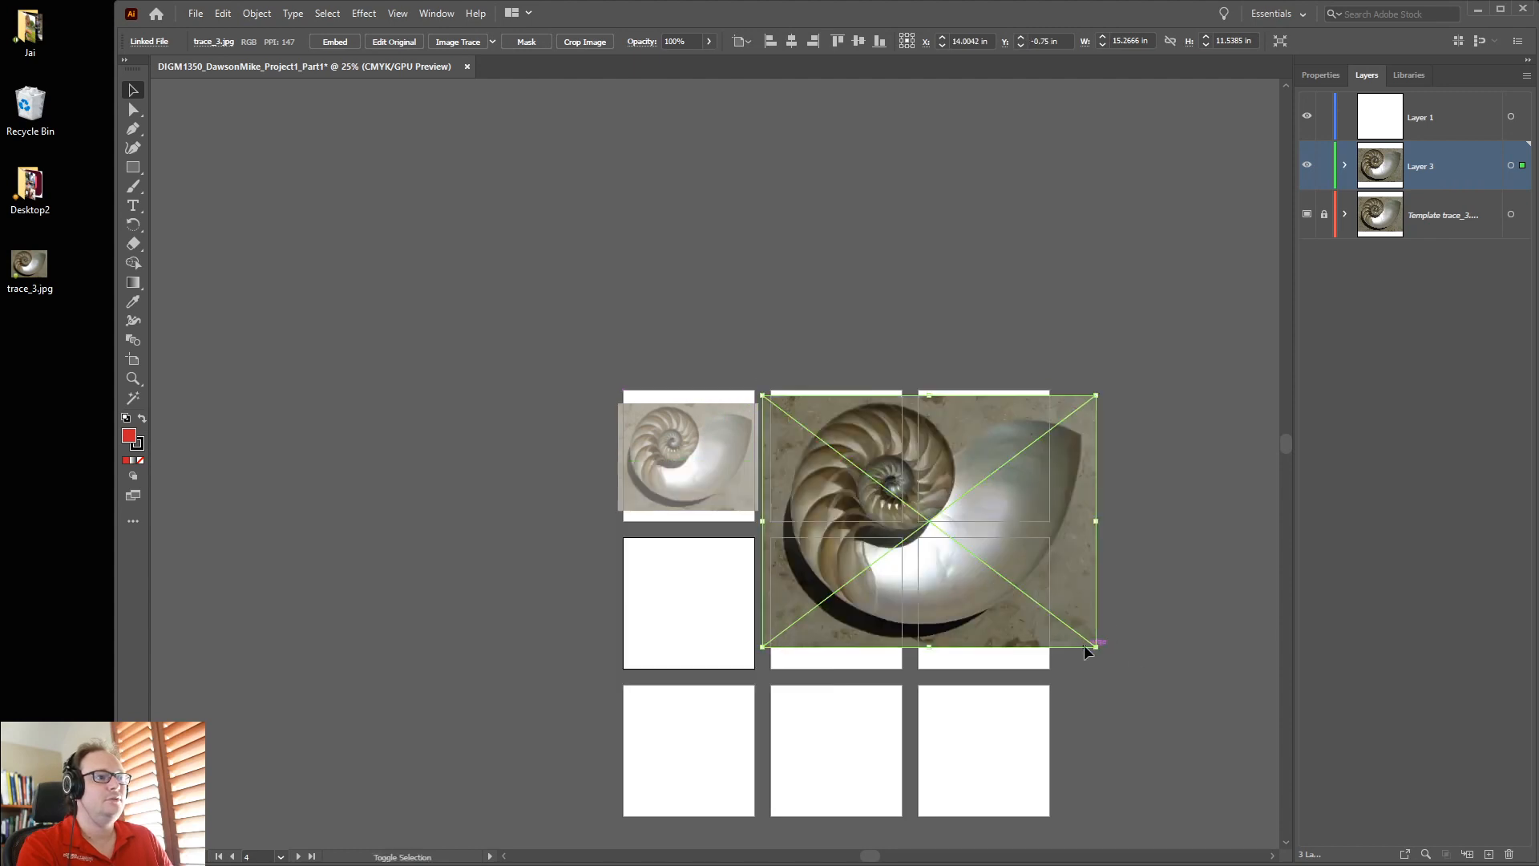
{"action": "left_click_drag", "start_coordinate": [1101, 650], "coordinate": [907, 526]}
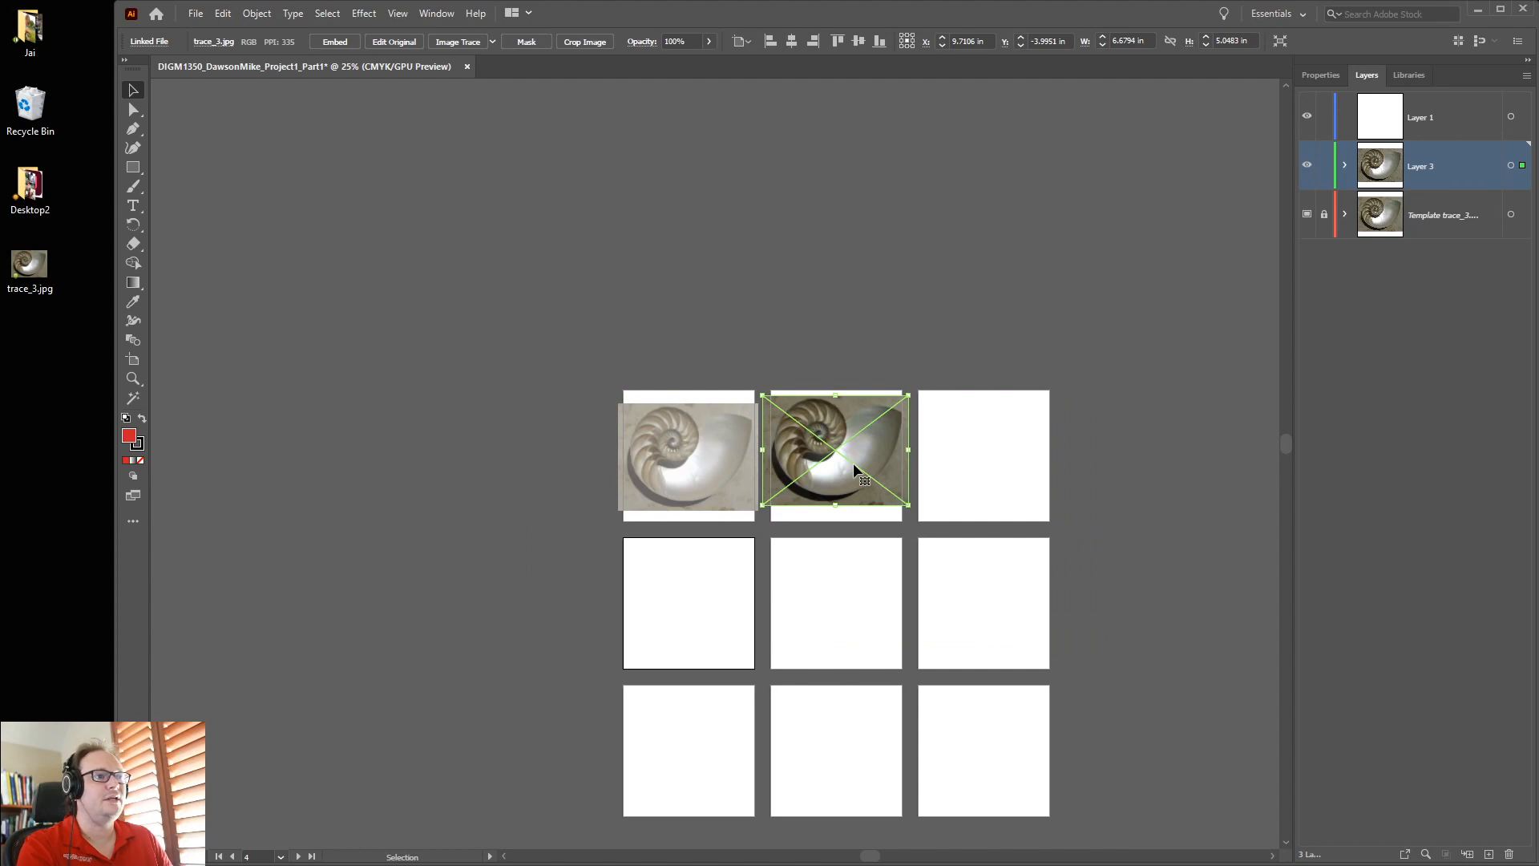
{"action": "scroll", "coordinate": [853, 463], "scroll_direction": "up", "scroll_amount": 2}
{"action": "scroll", "coordinate": [853, 464], "scroll_direction": "up", "scroll_amount": 1}
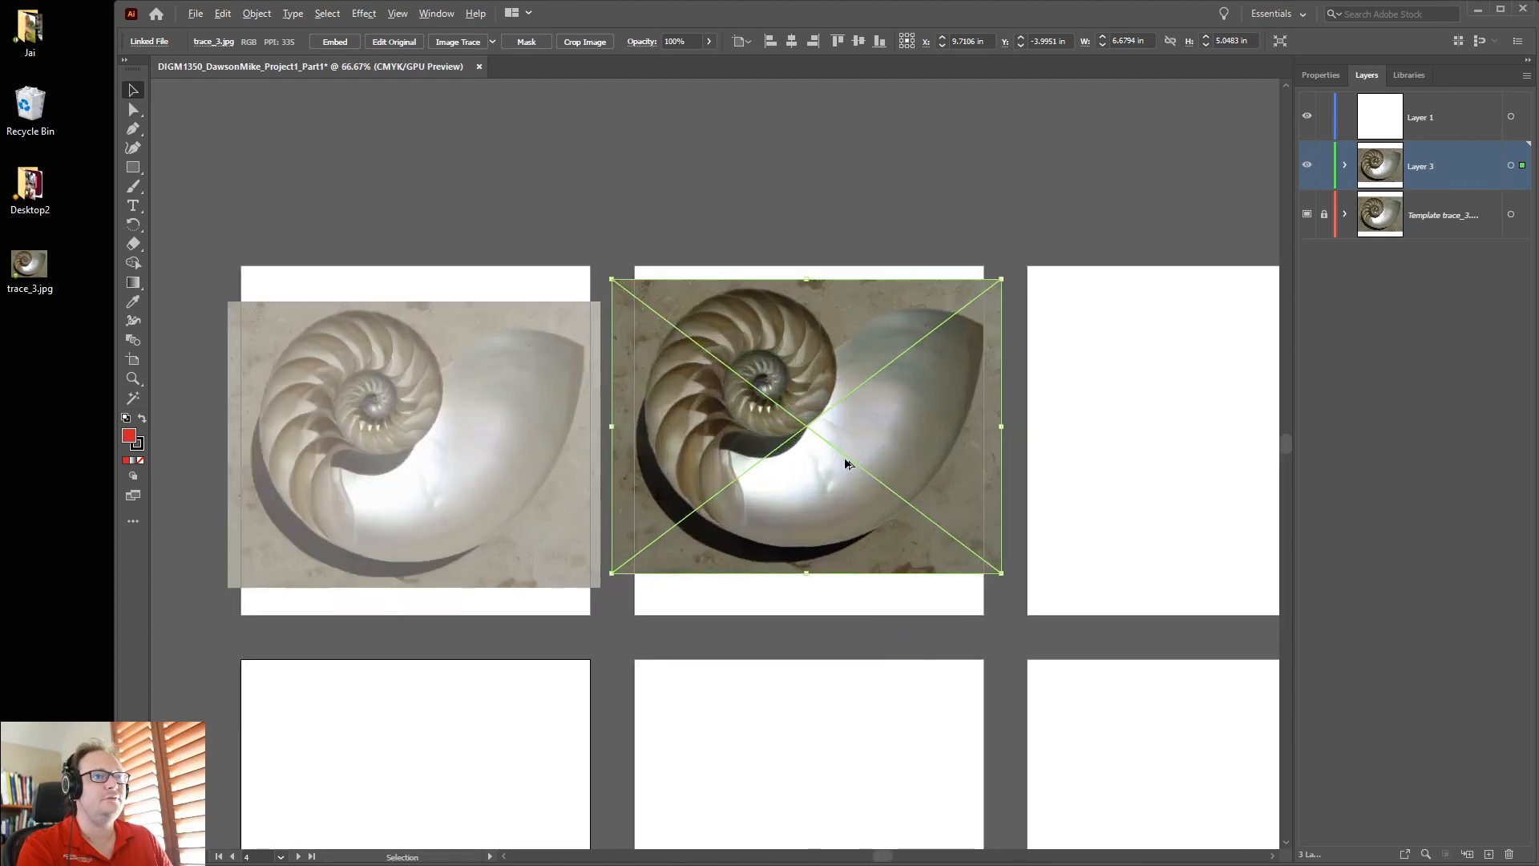
Reduce the second shell image to about 6.35 by 4.8 in and position it at about X 2.89 in, Y 3.07 in on the second artboard.
{"action": "left_click_drag", "start_coordinate": [798, 429], "coordinate": [802, 437]}
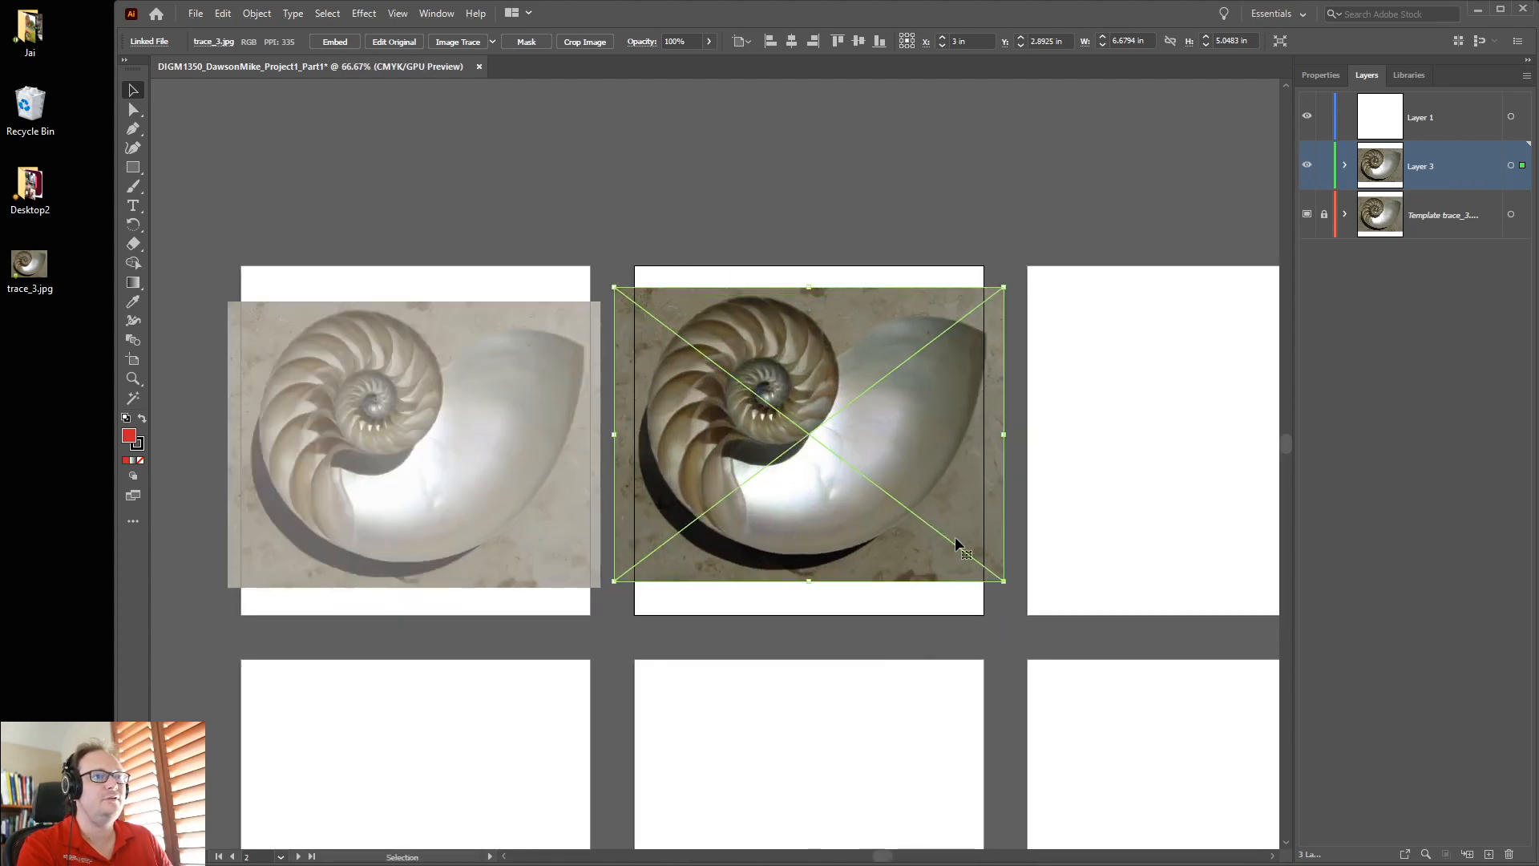
{"action": "left_click_drag", "start_coordinate": [1002, 578], "coordinate": [985, 567]}
{"action": "left_click_drag", "start_coordinate": [807, 447], "coordinate": [812, 465]}
{"action": "left_click", "coordinate": [867, 611]}
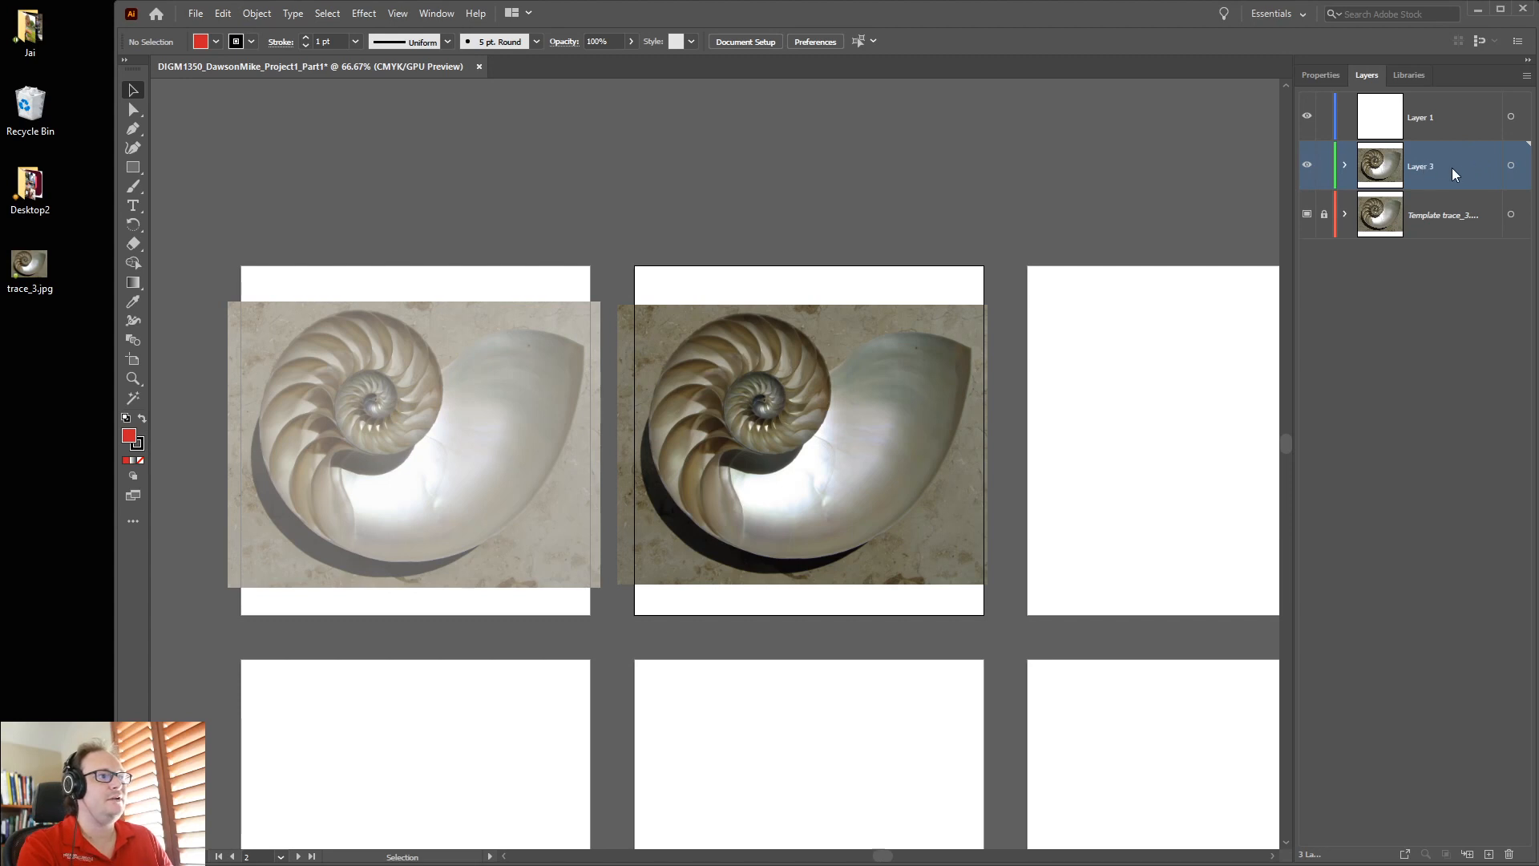
{"action": "double_click", "coordinate": [1424, 166]}
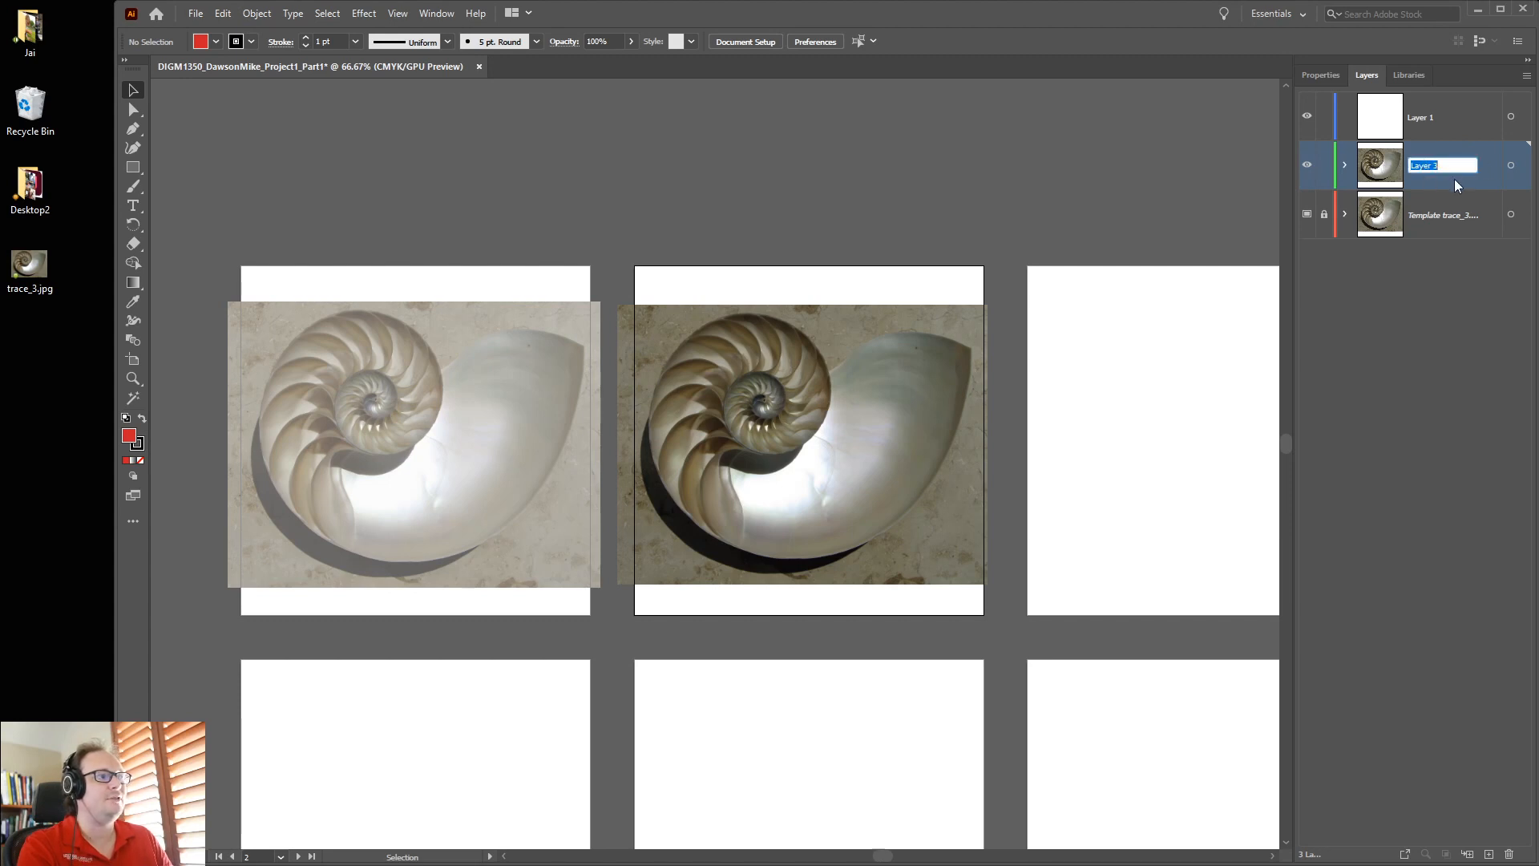
{"action": "key", "text": "Return"}
{"action": "left_click", "coordinate": [1512, 165]}
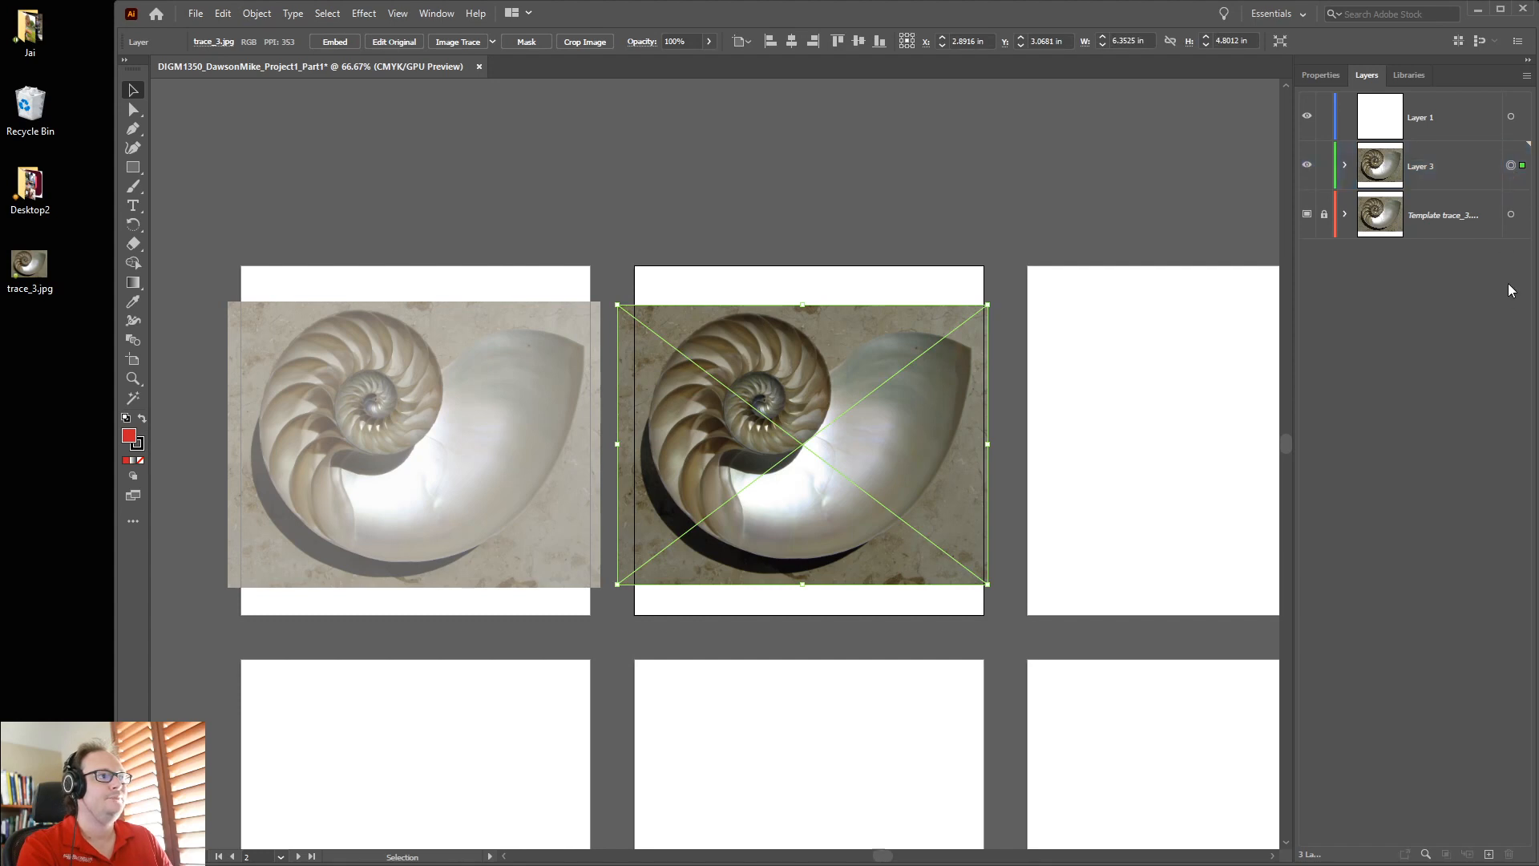
Make Layer 3 a template layer through its layer options, with images dimmed to 50%.
{"action": "double_click", "coordinate": [1480, 170]}
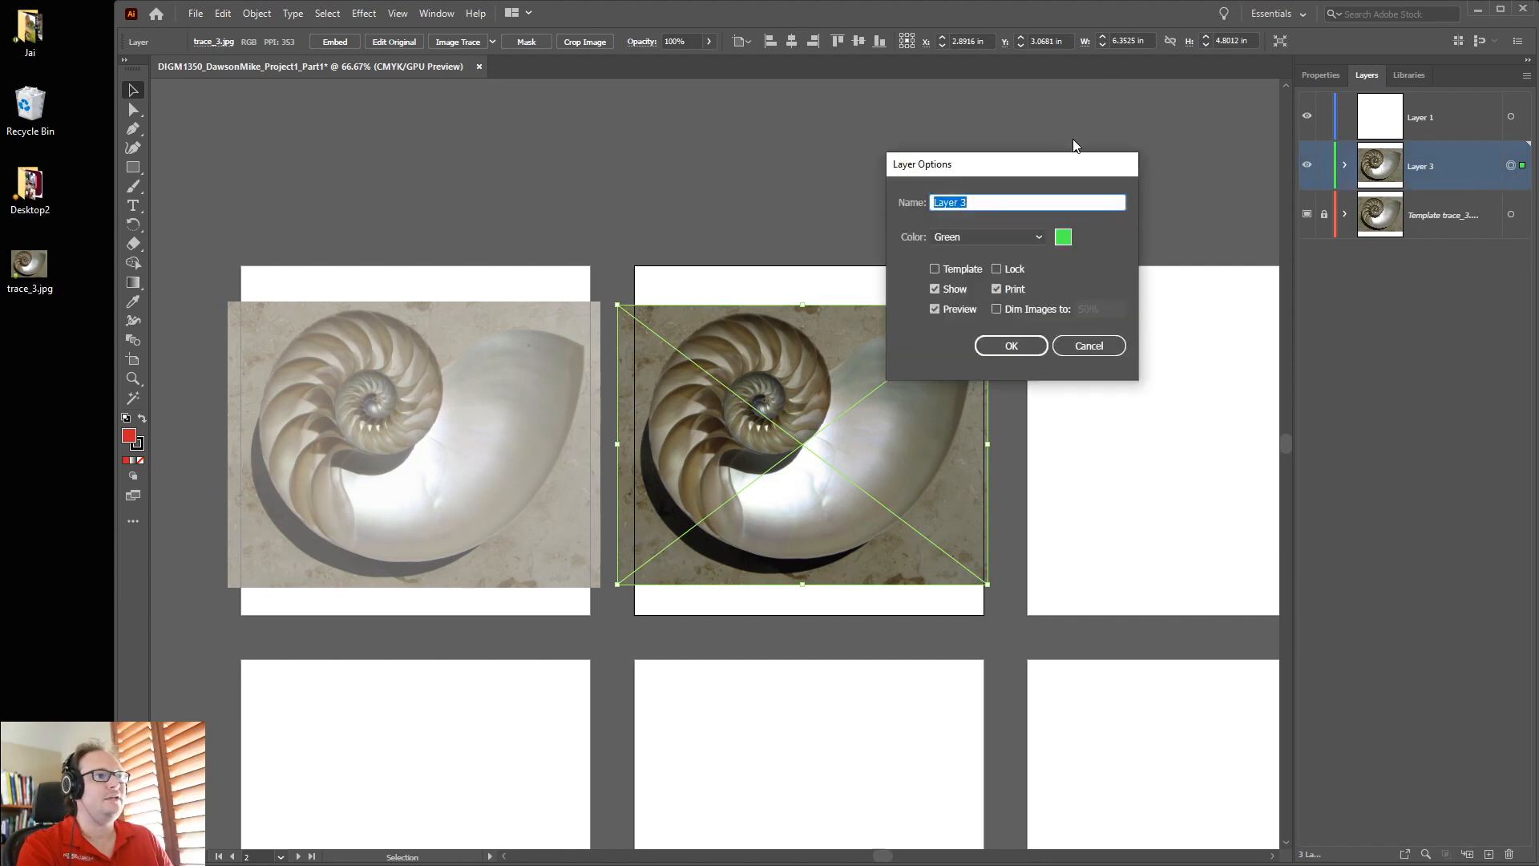
{"action": "left_click_drag", "start_coordinate": [1073, 160], "coordinate": [1131, 100]}
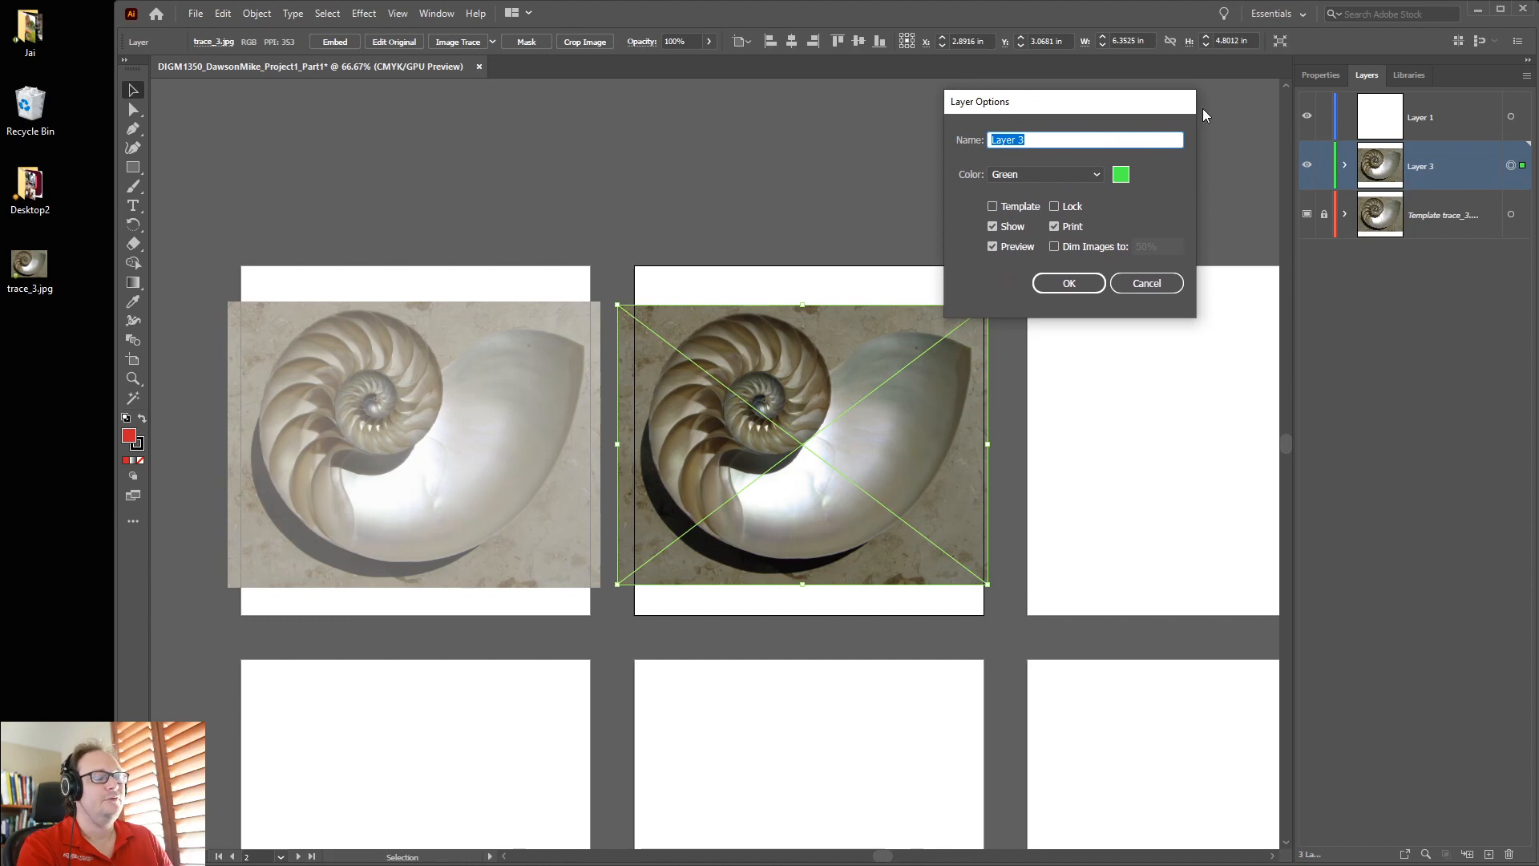
{"action": "left_click_drag", "start_coordinate": [1046, 140], "coordinate": [949, 138]}
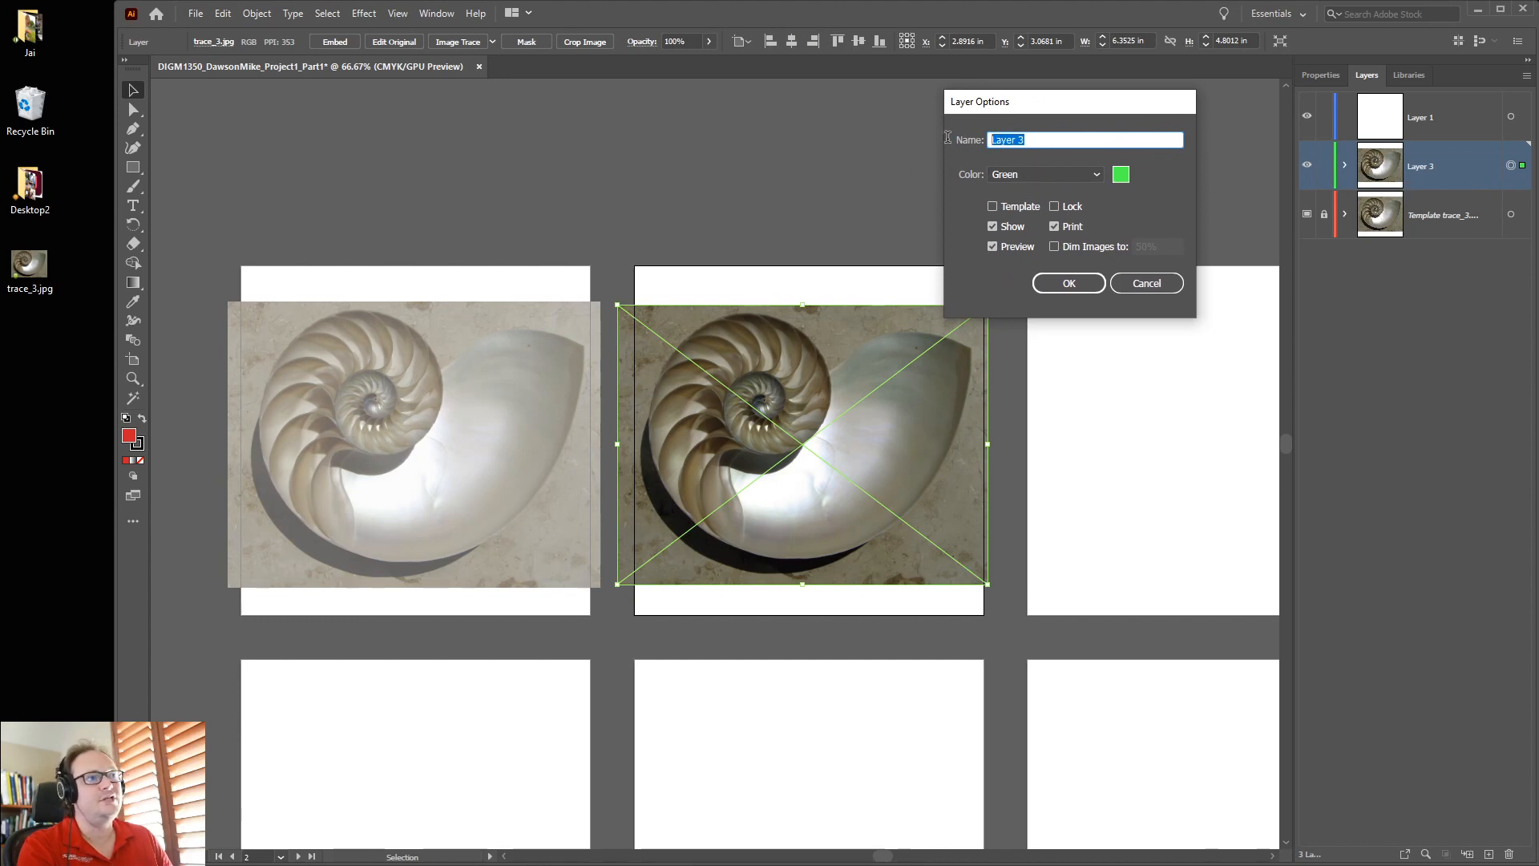
{"action": "left_click", "coordinate": [1066, 172]}
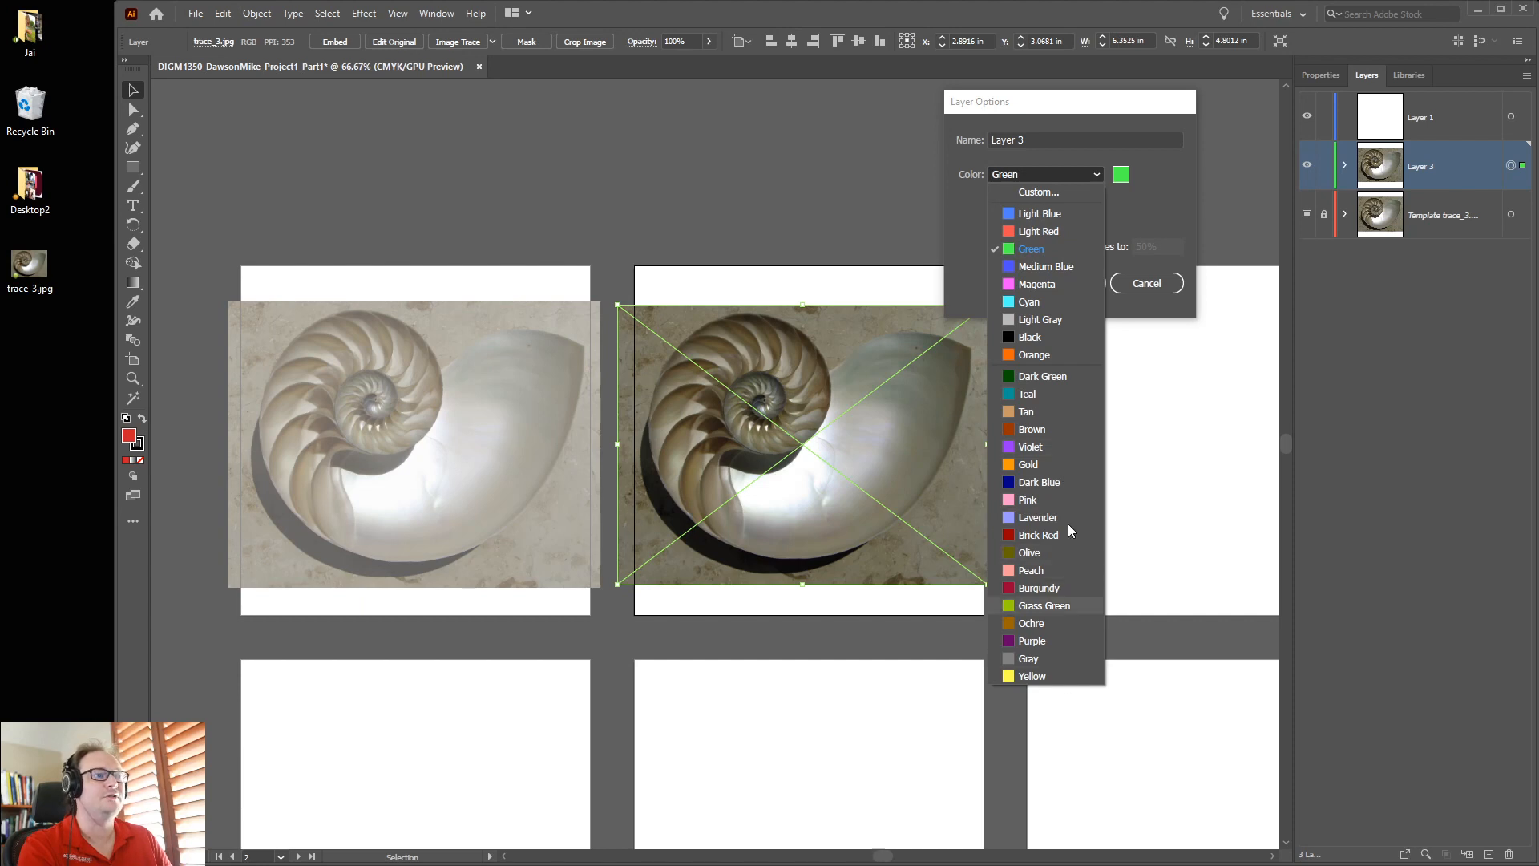
{"action": "left_click", "coordinate": [1170, 200]}
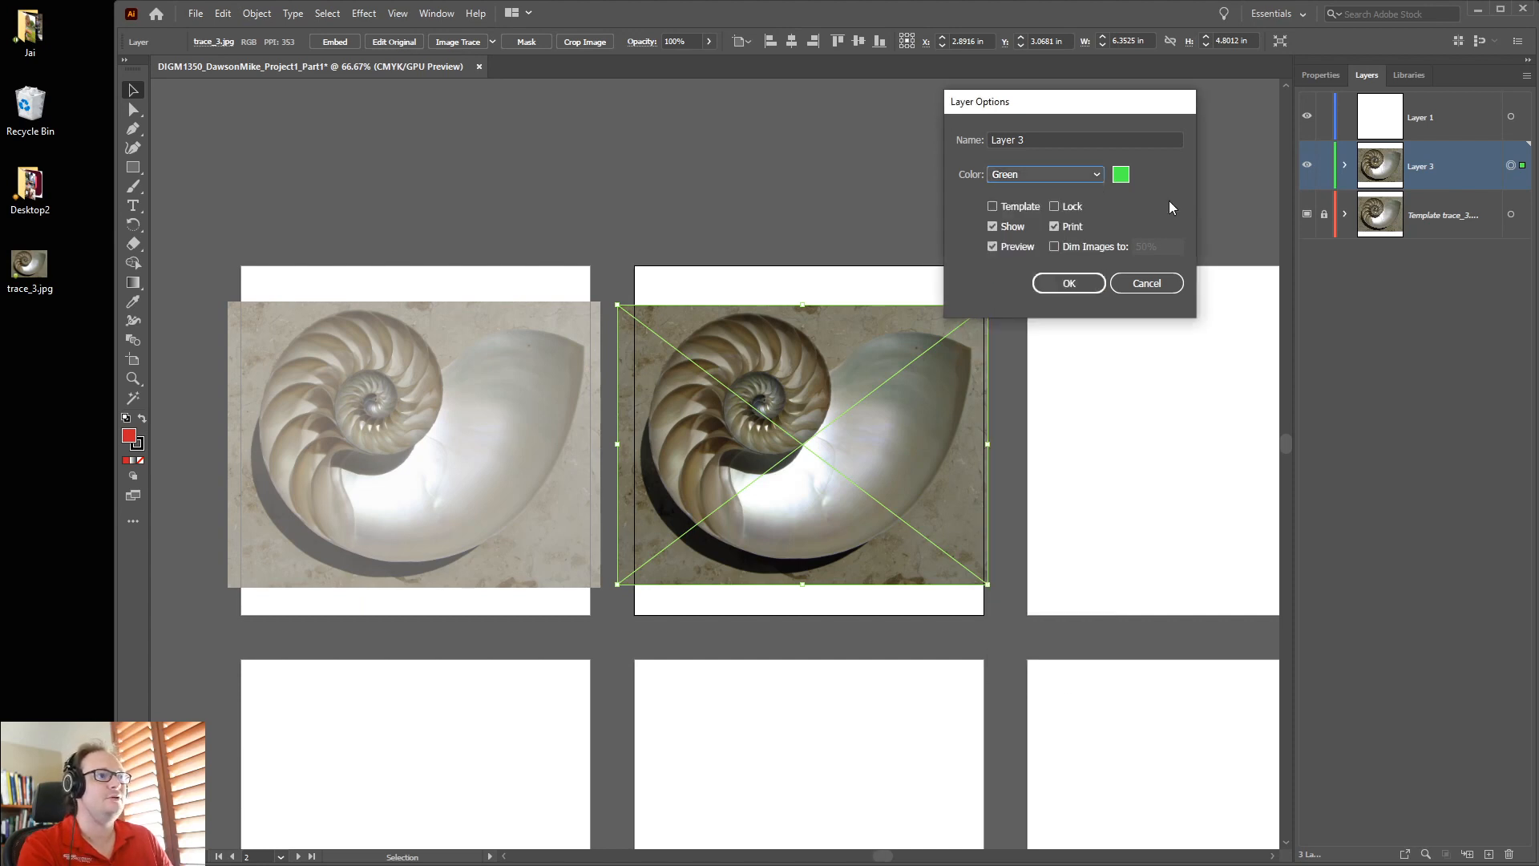
{"action": "left_click", "coordinate": [1012, 208]}
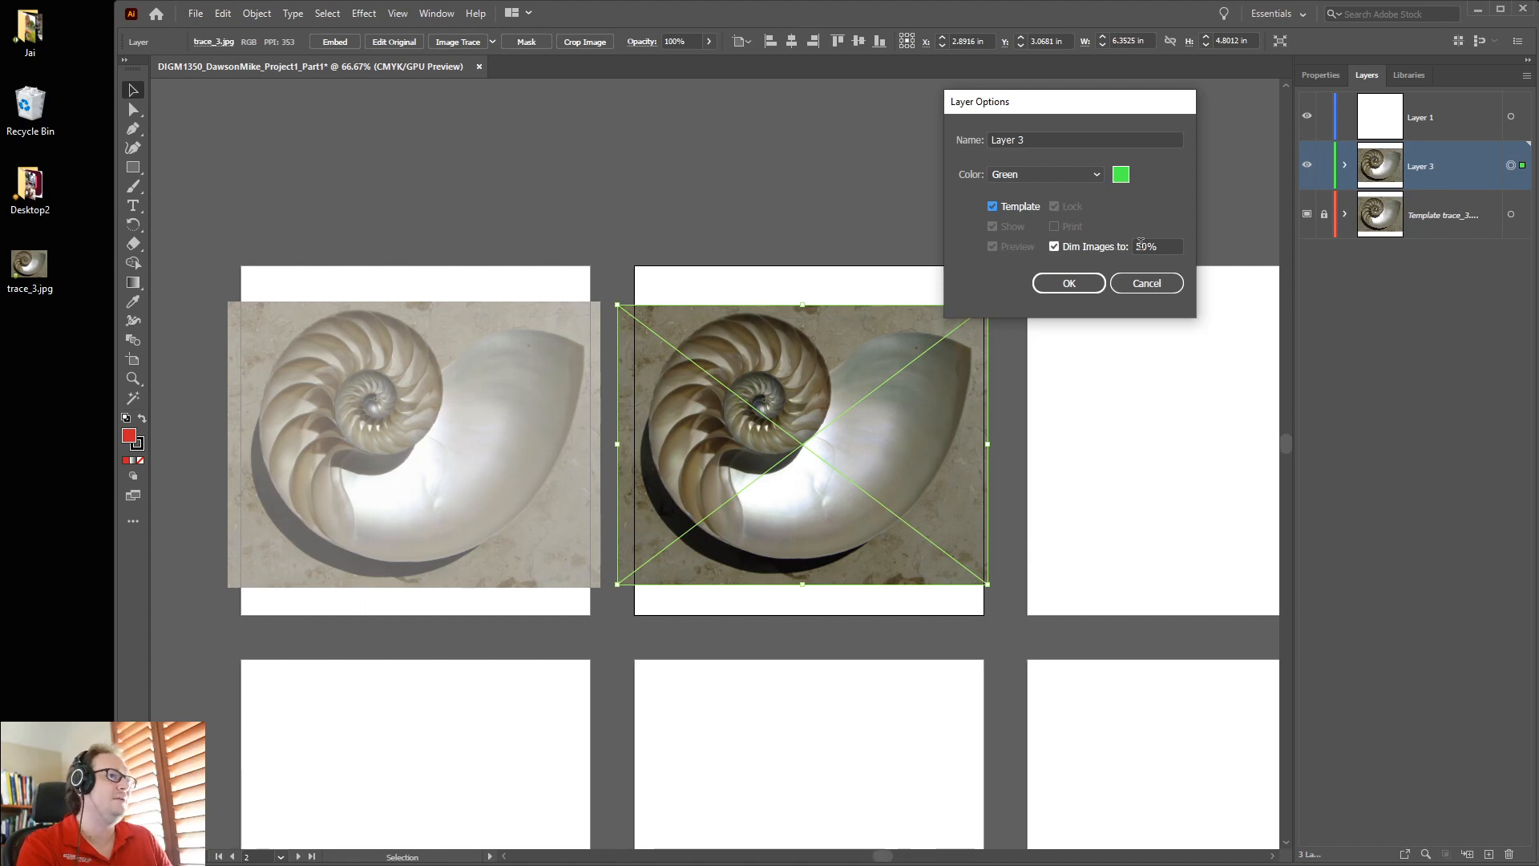
{"action": "left_click_drag", "start_coordinate": [1171, 246], "coordinate": [1090, 253]}
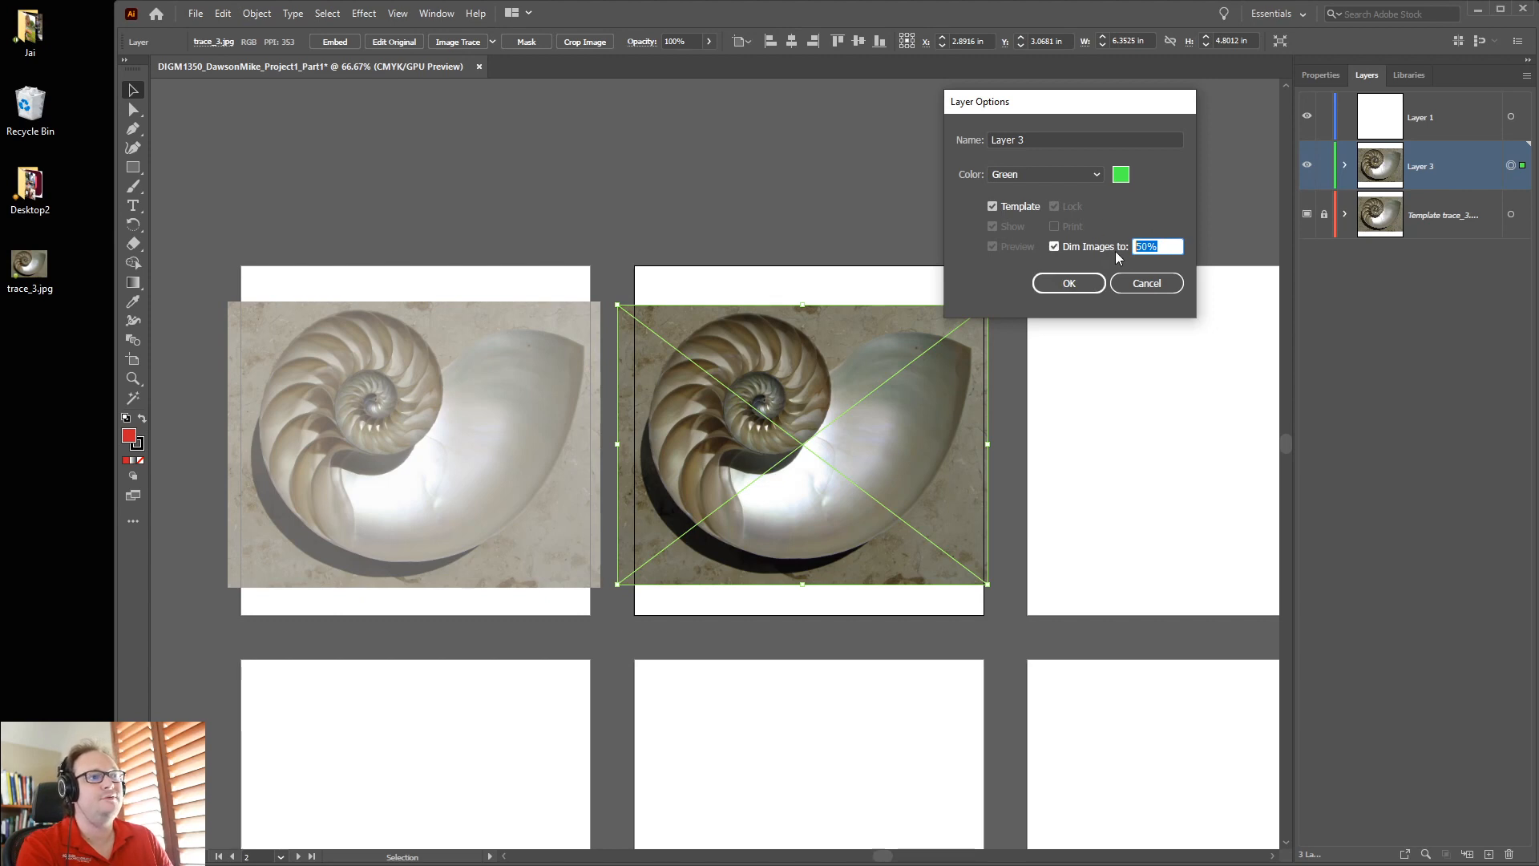
{"action": "left_click", "coordinate": [1071, 283]}
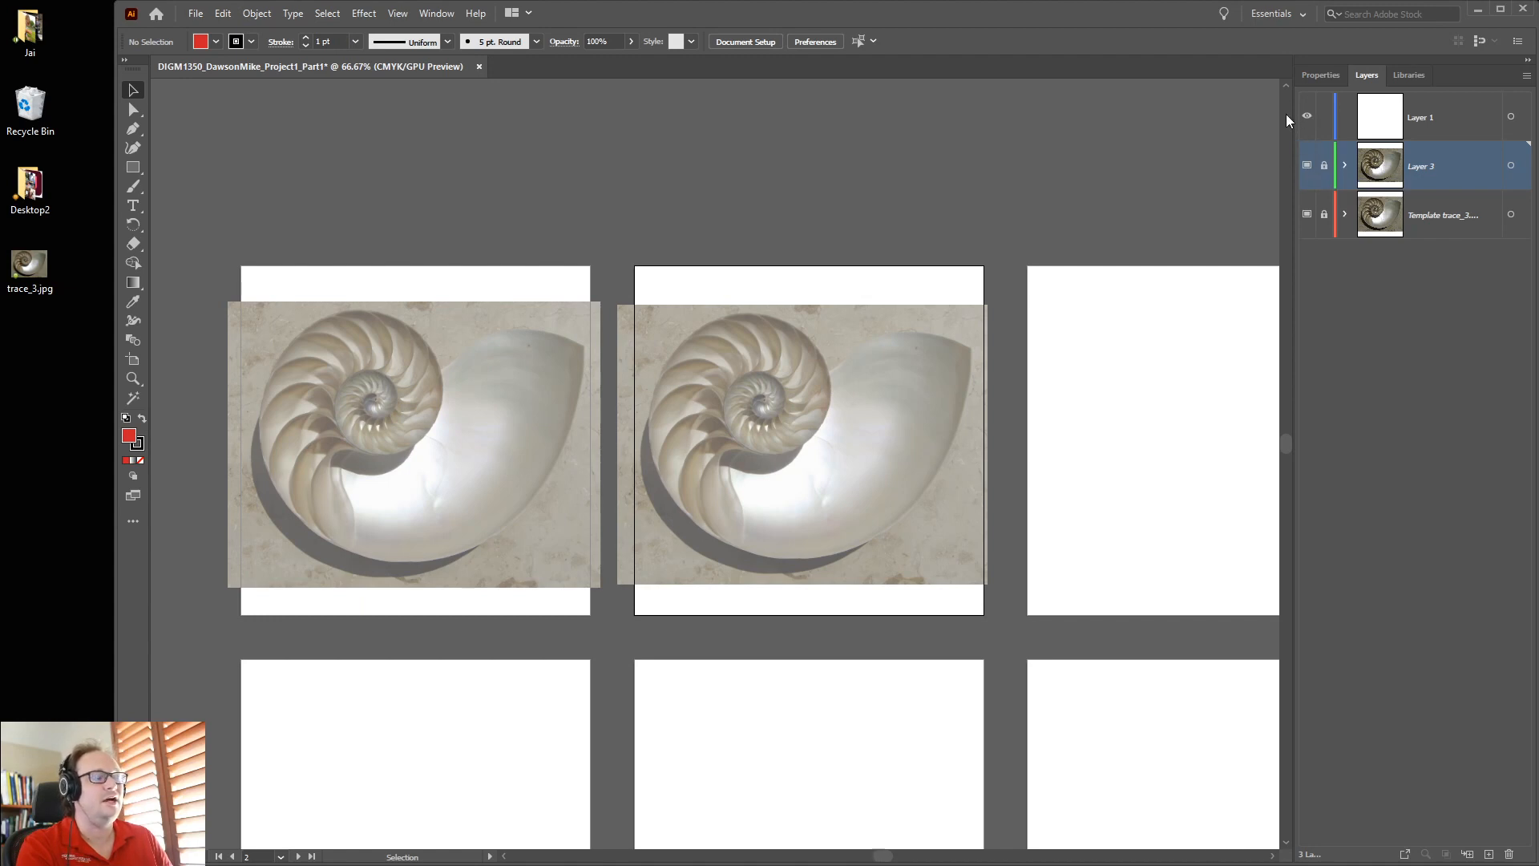
Trace the second shell's inner spiral and outer outline on Layer 1 with the Pen tool, leaving the path open at the shell's tip.
{"action": "left_click", "coordinate": [1453, 126]}
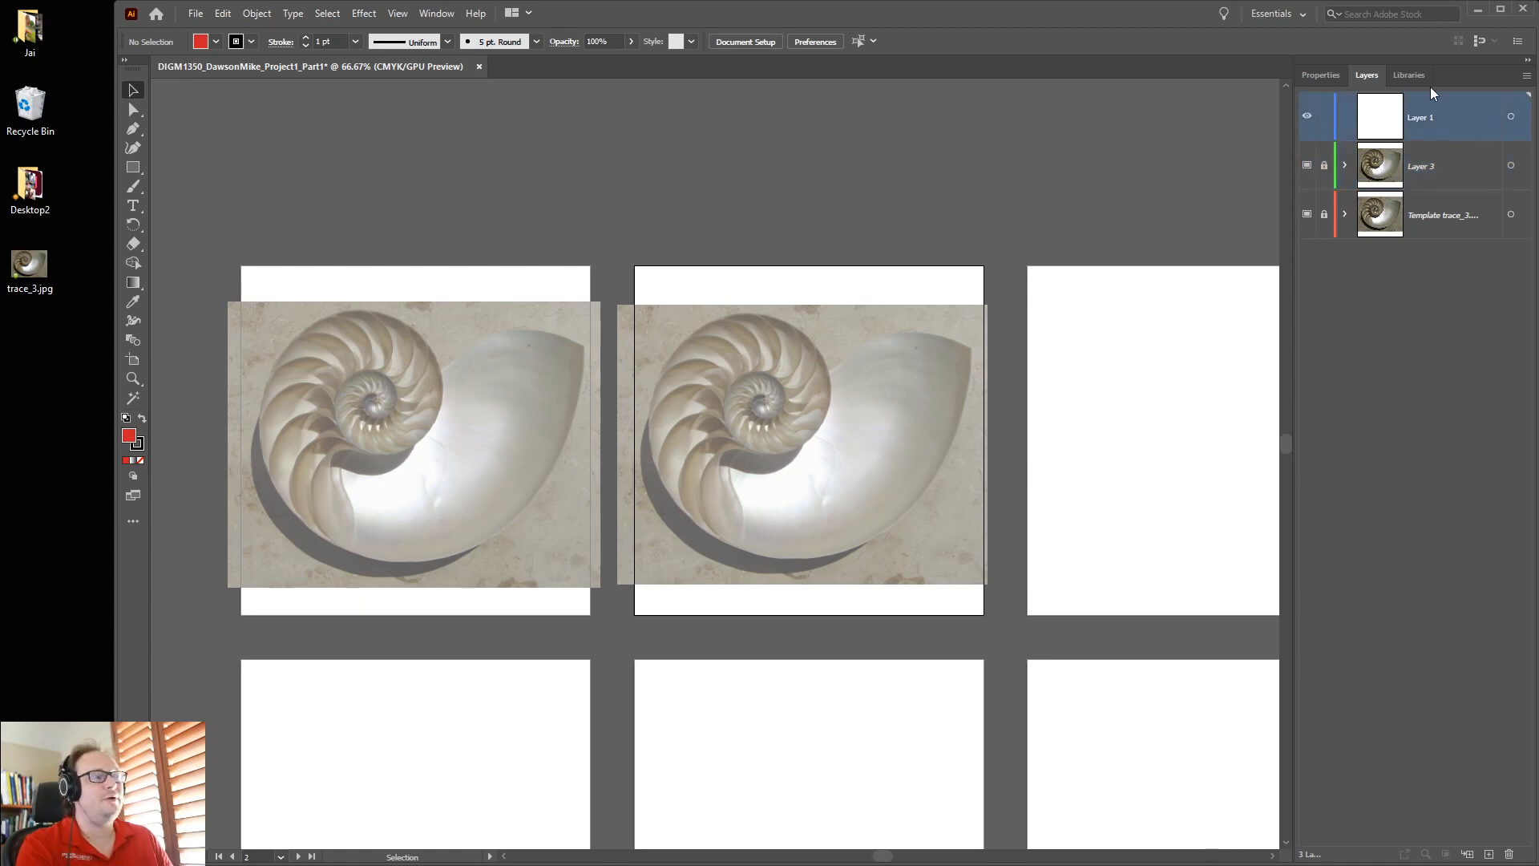
{"action": "key", "text": "p"}
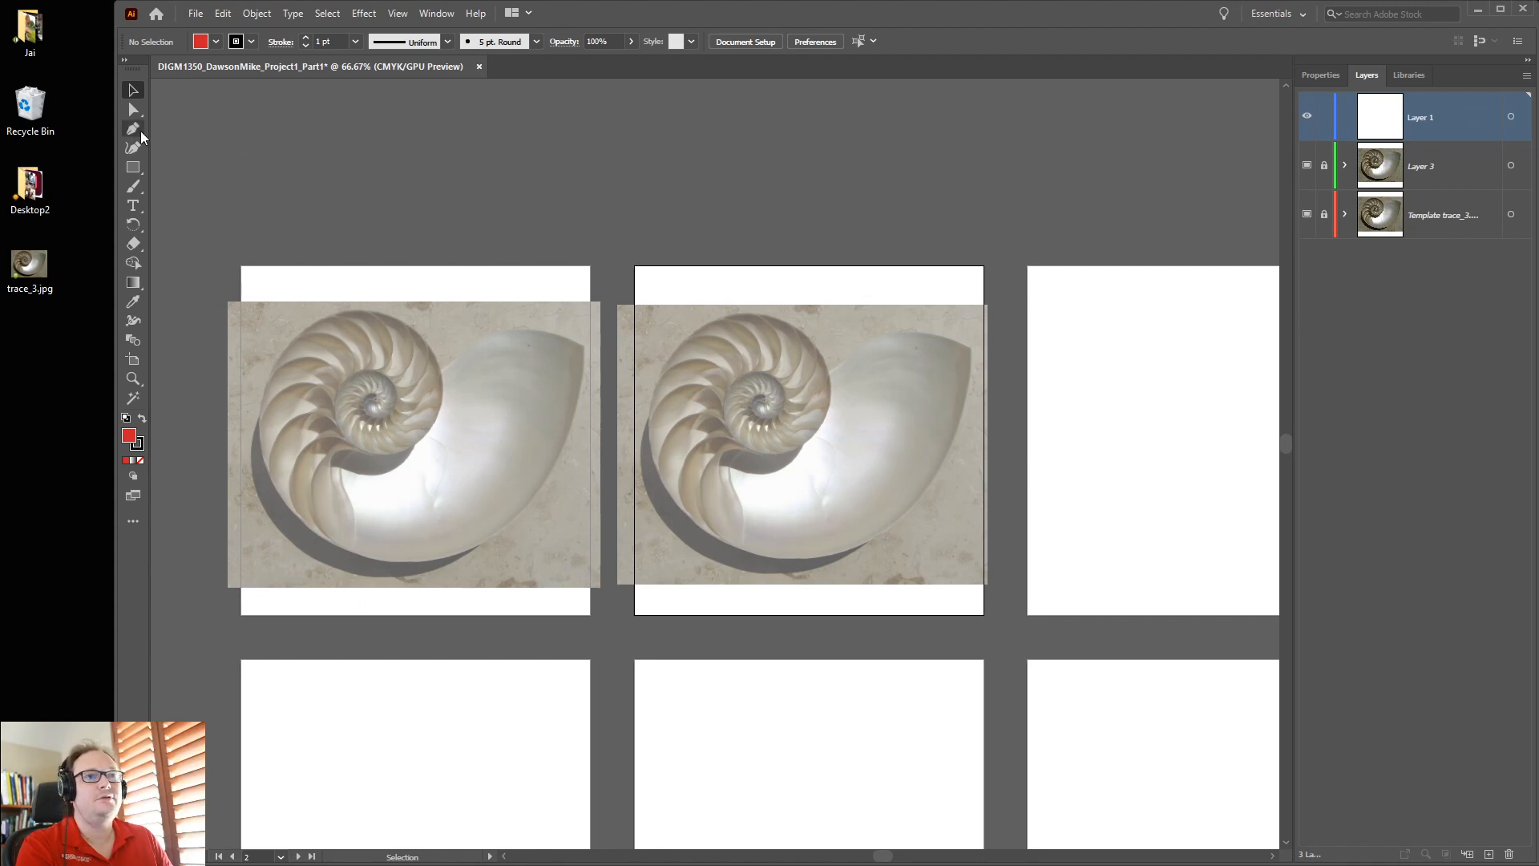
{"action": "mouse_move", "coordinate": [764, 398]}
{"action": "left_mouse_down"}
{"action": "mouse_move", "coordinate": [763, 381]}
{"action": "mouse_move", "coordinate": [760, 421]}
{"action": "left_mouse_up"}
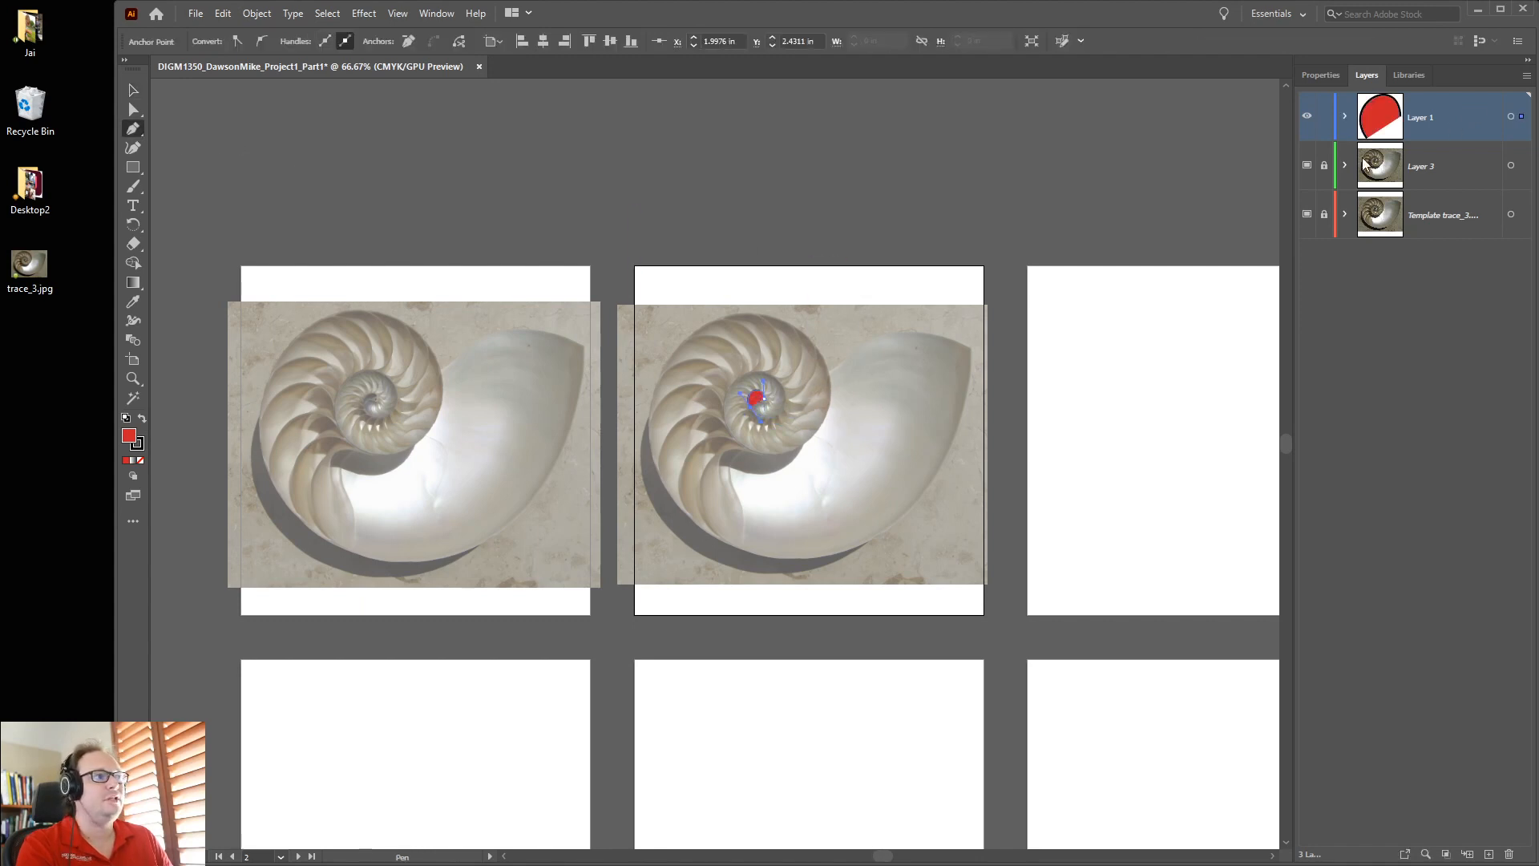
{"action": "left_click_drag", "start_coordinate": [785, 400], "coordinate": [828, 361]}
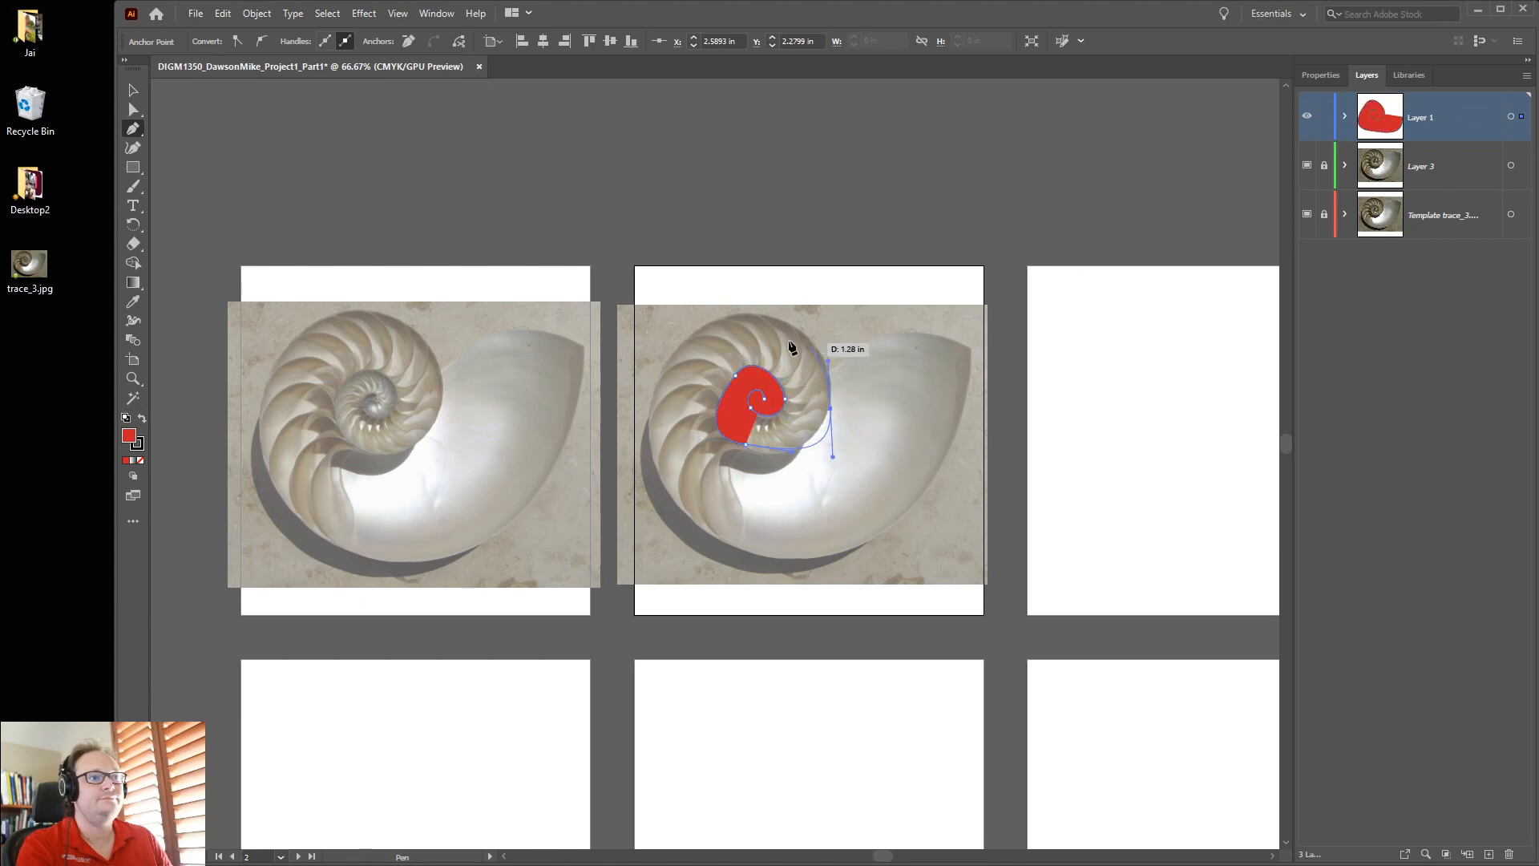
{"action": "left_click_drag", "start_coordinate": [760, 315], "coordinate": [690, 318]}
{"action": "left_click_drag", "start_coordinate": [658, 481], "coordinate": [696, 512]}
{"action": "left_click_drag", "start_coordinate": [824, 556], "coordinate": [898, 534]}
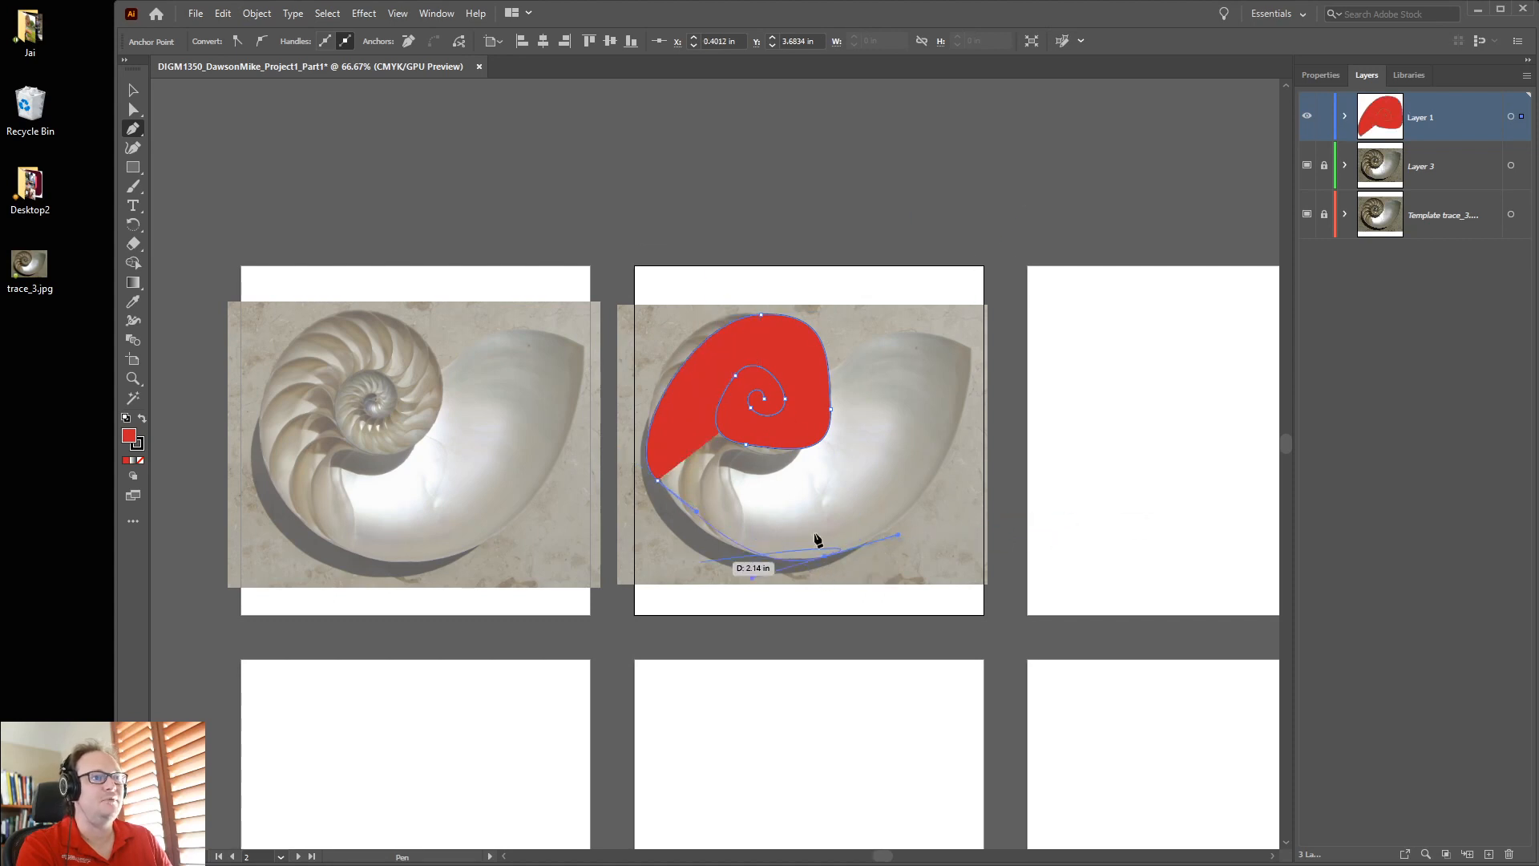
{"action": "left_click_drag", "start_coordinate": [974, 351], "coordinate": [973, 300]}
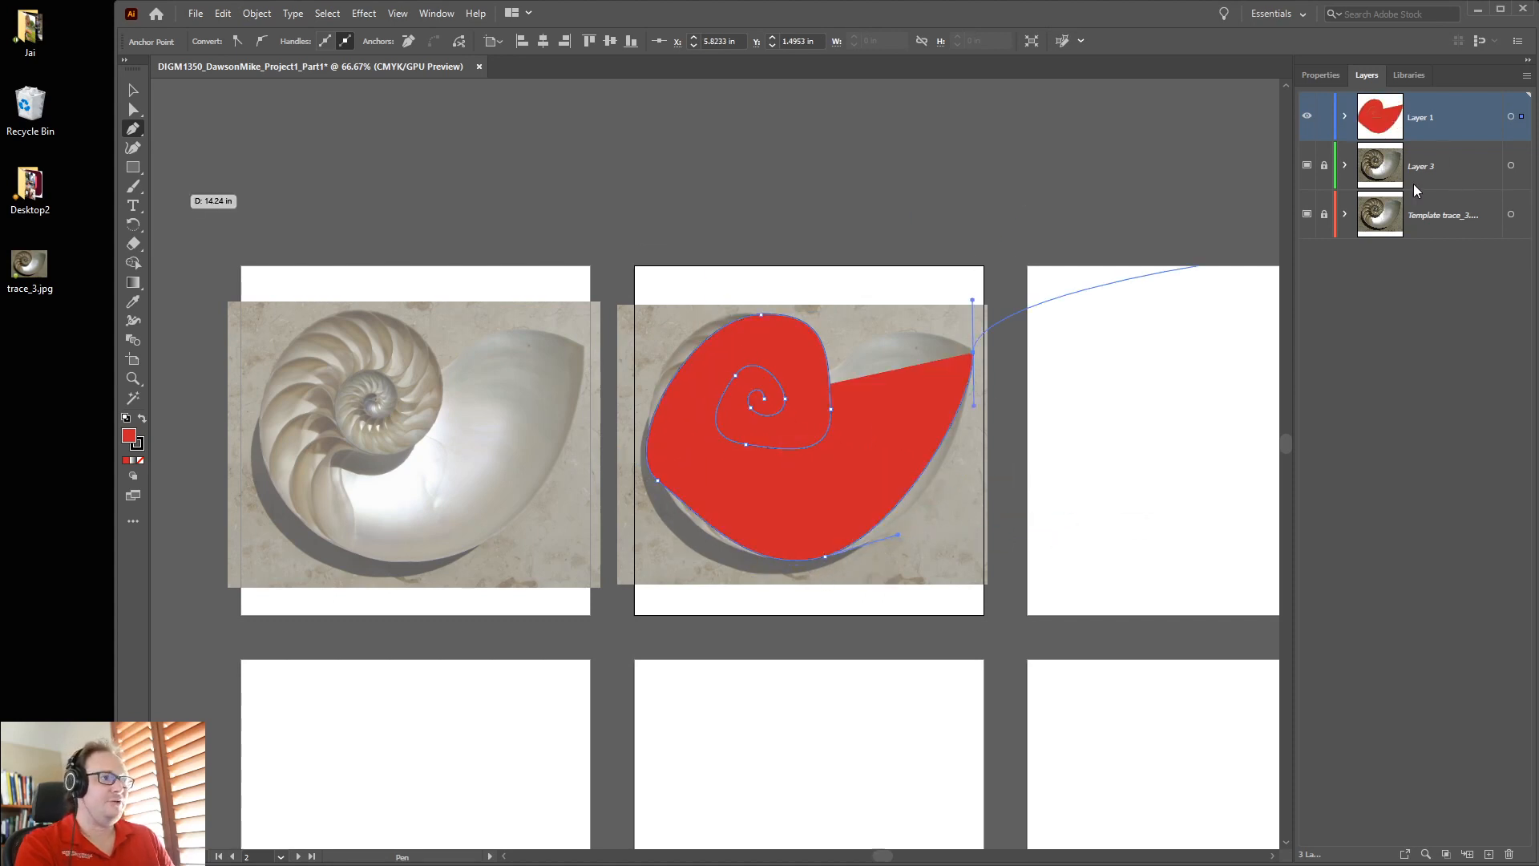
{"action": "left_click", "coordinate": [834, 235], "text": "ctrl"}
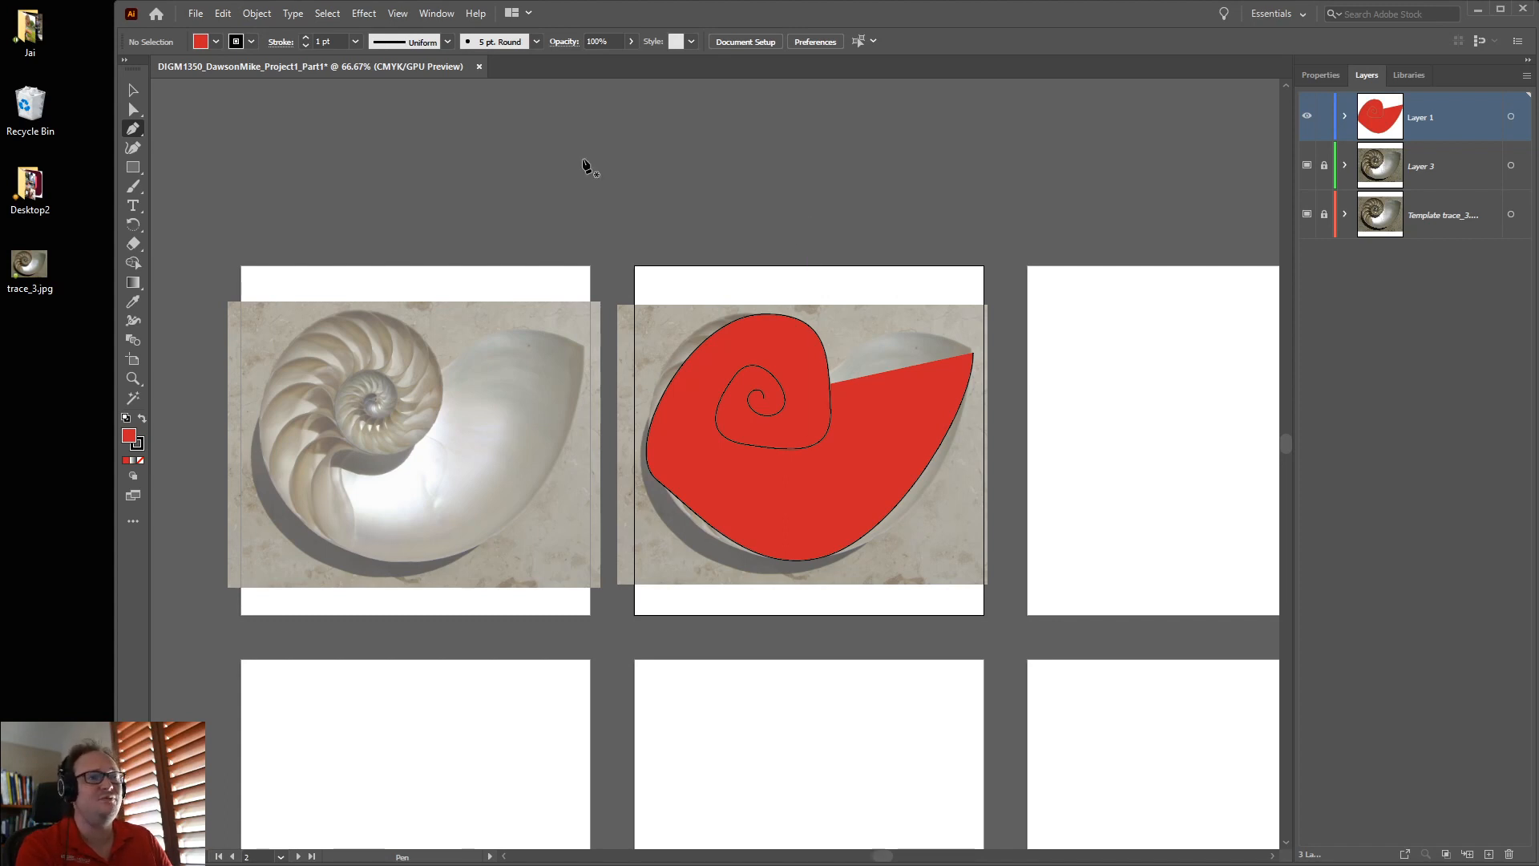
{"action": "left_click", "coordinate": [196, 13]}
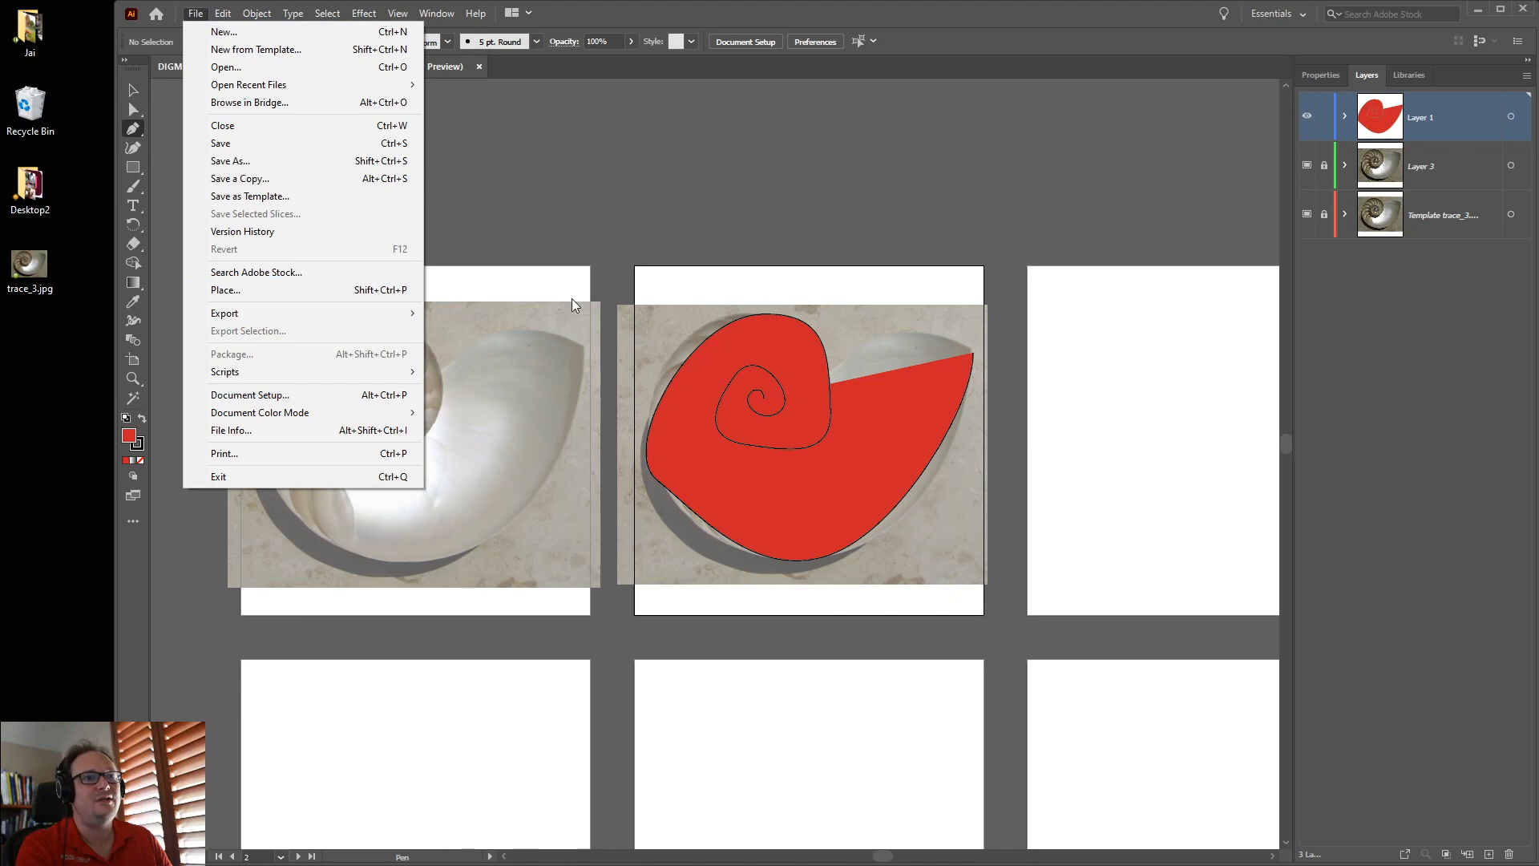
{"action": "left_click", "coordinate": [902, 210]}
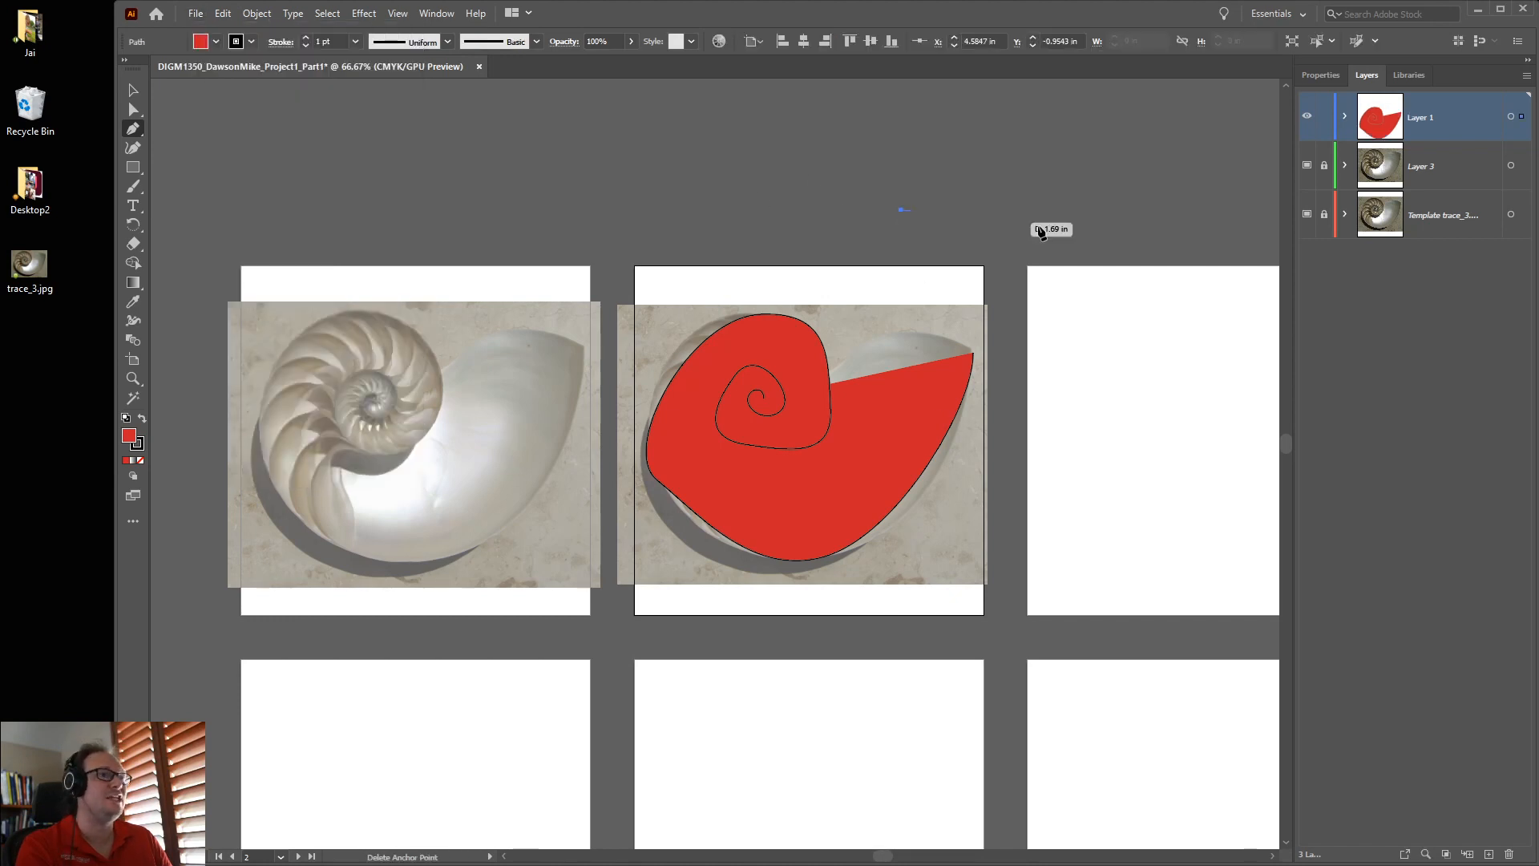
{"action": "key", "text": "ctrl+z"}
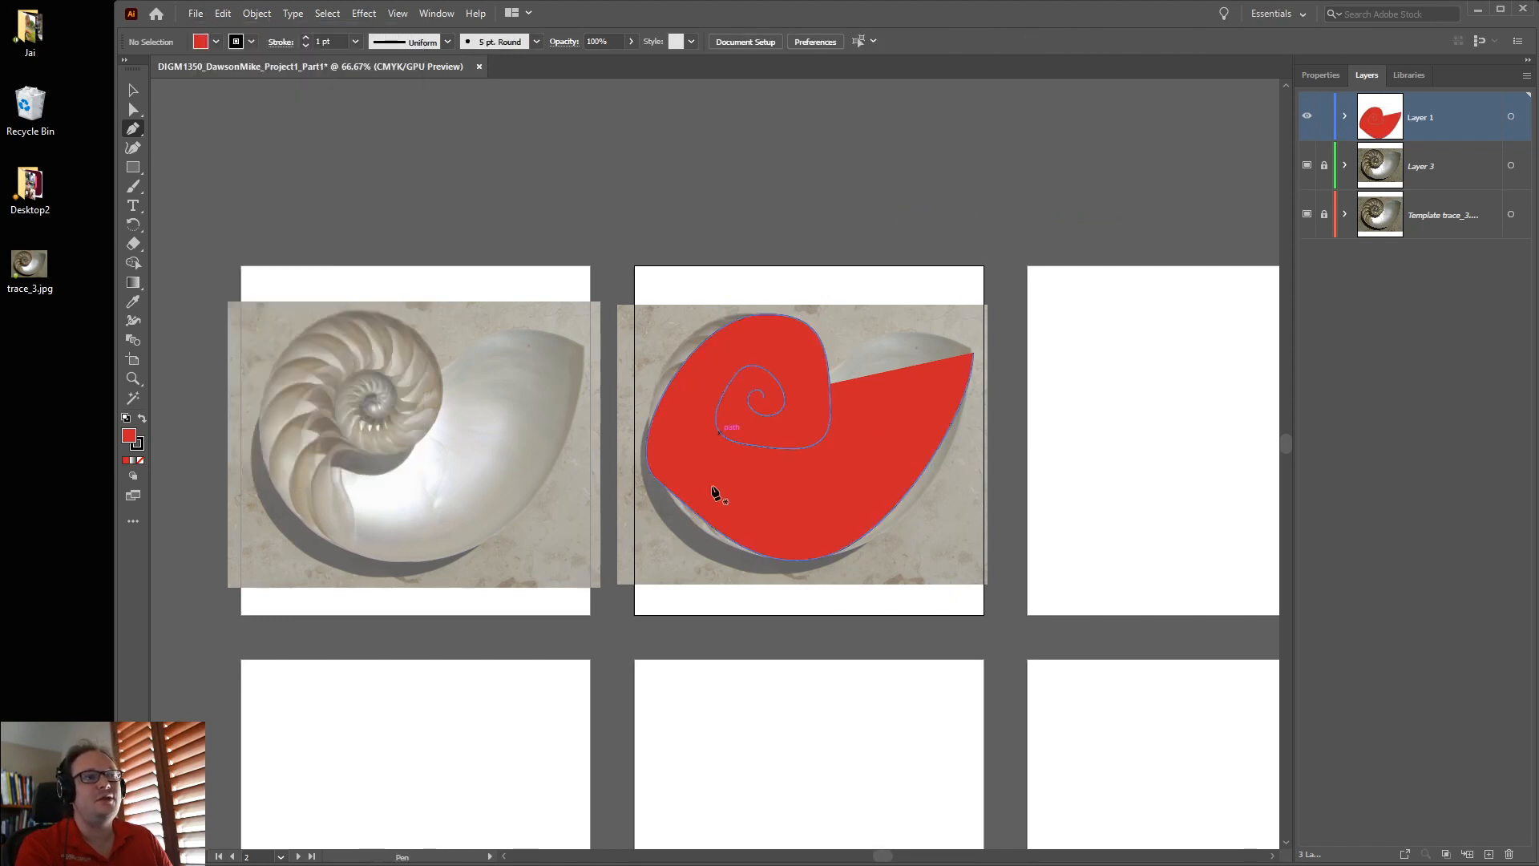
Delete the red traced path from the second artboard.
{"action": "key", "text": "v"}
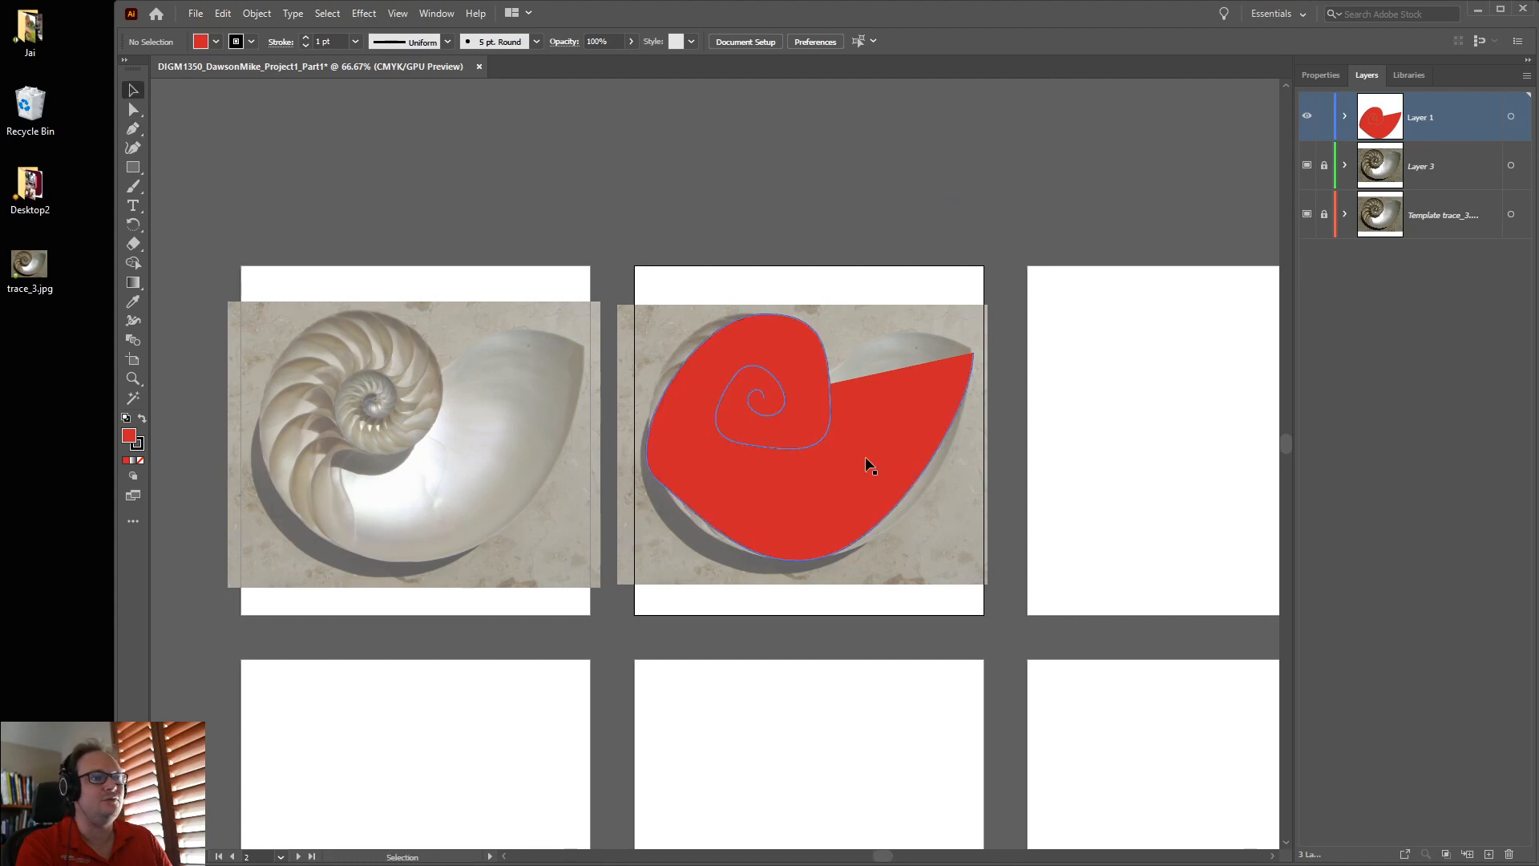
{"action": "left_click", "coordinate": [871, 459]}
{"action": "key", "text": "Delete"}
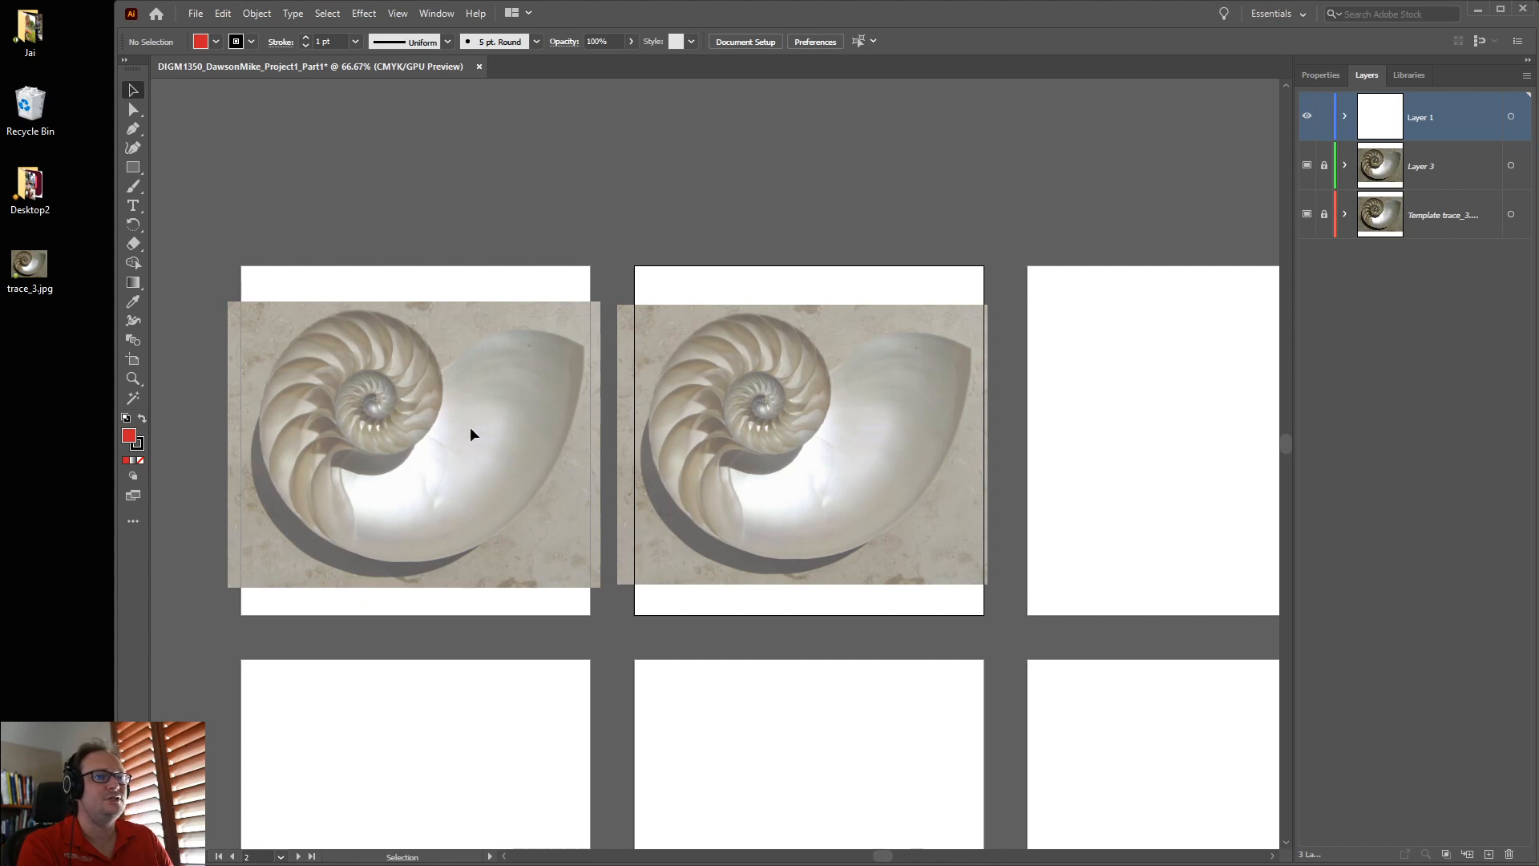
Save the document to the Desktop as an Illustrator 2020 .ai file, keeping the default Illustrator options.
{"action": "left_click", "coordinate": [29, 266]}
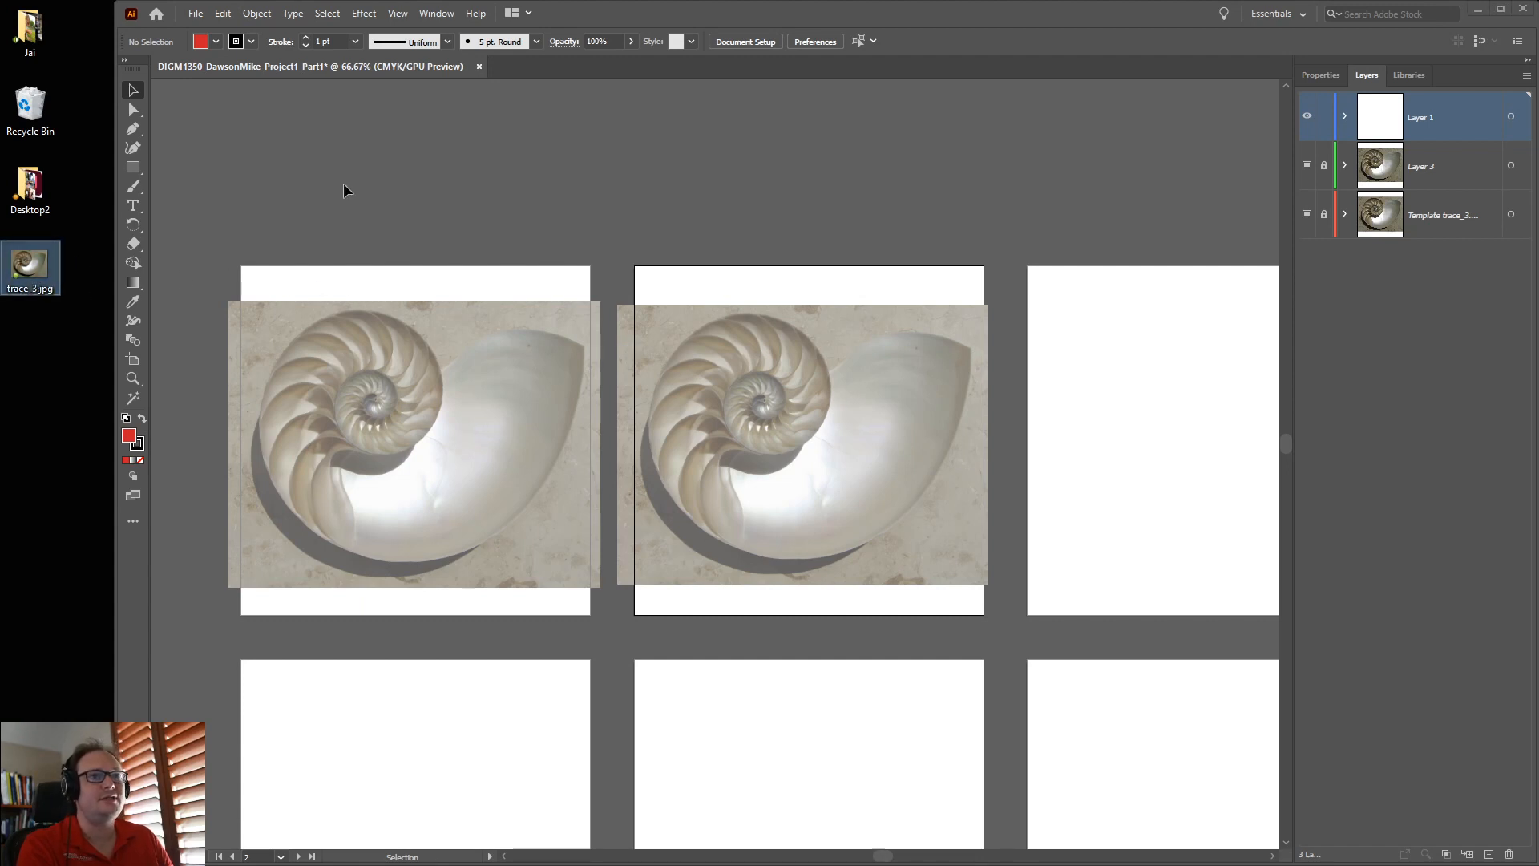
{"action": "left_click", "coordinate": [292, 120]}
{"action": "left_click", "coordinate": [197, 16]}
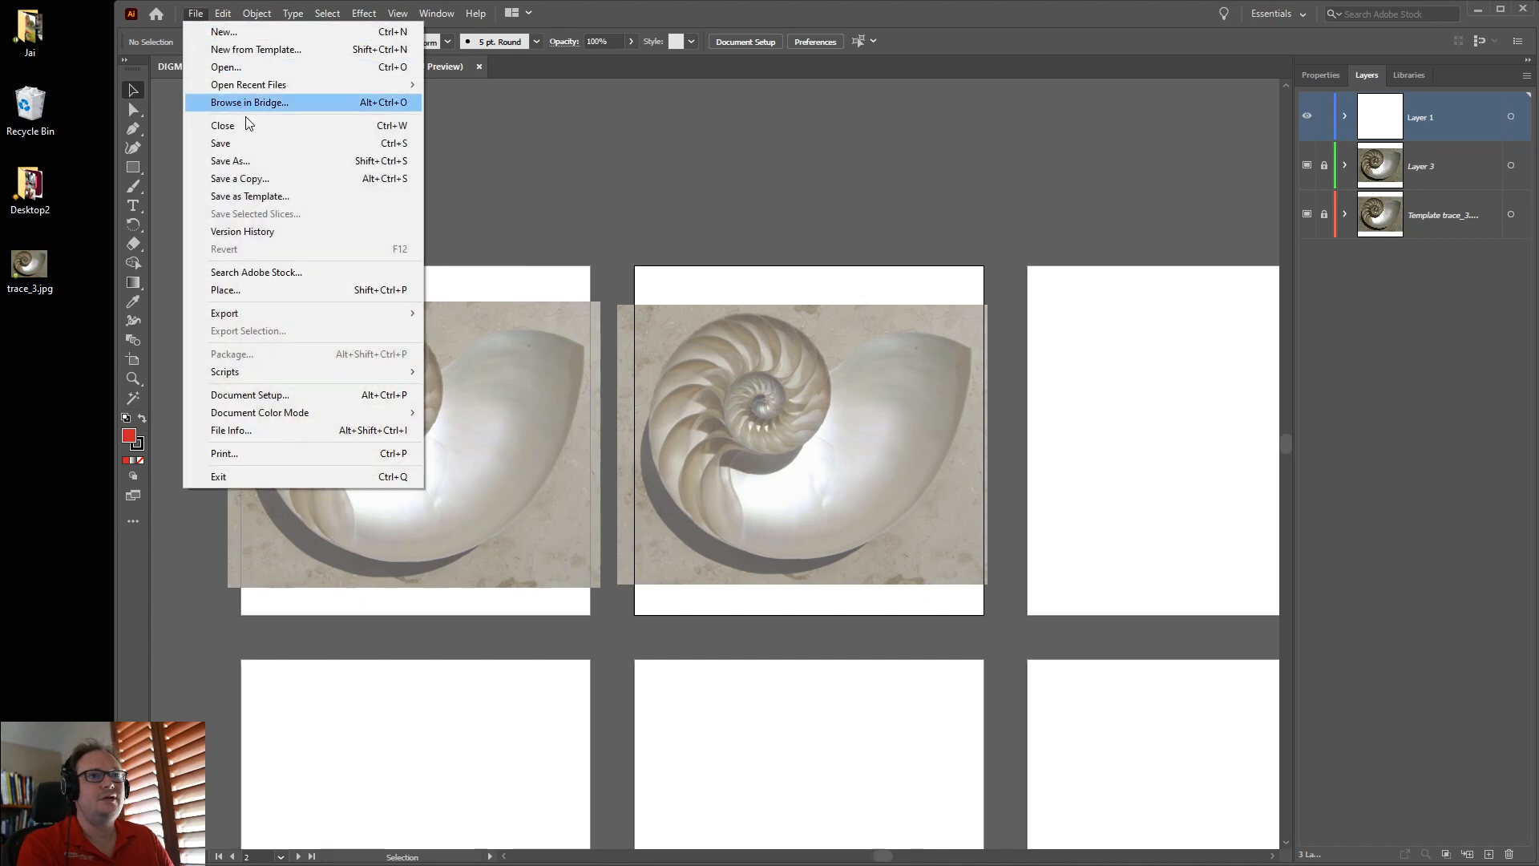
{"action": "left_click", "coordinate": [253, 142]}
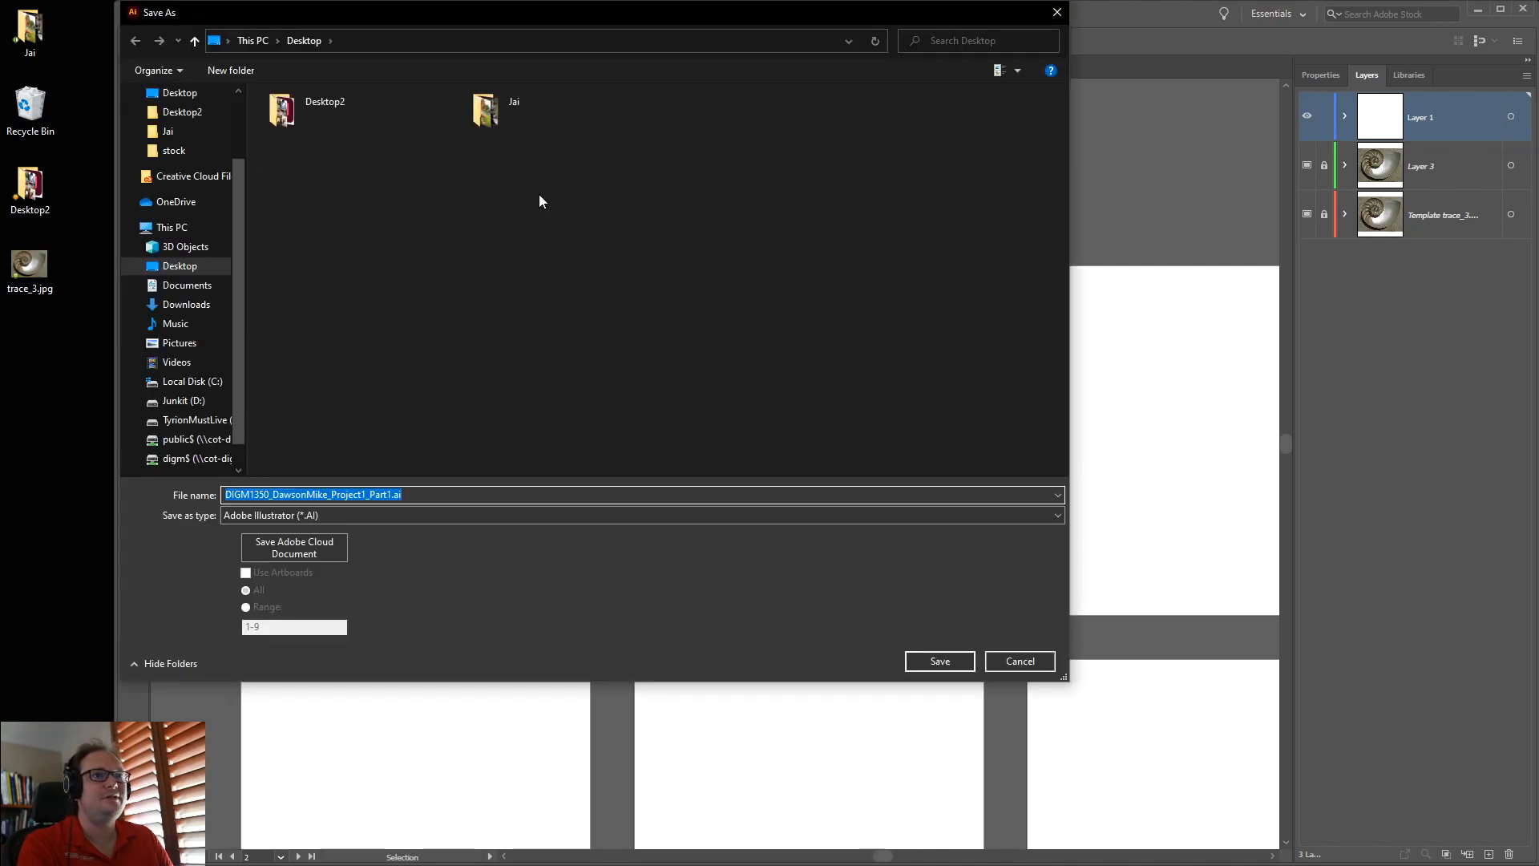
{"action": "left_click", "coordinate": [177, 266]}
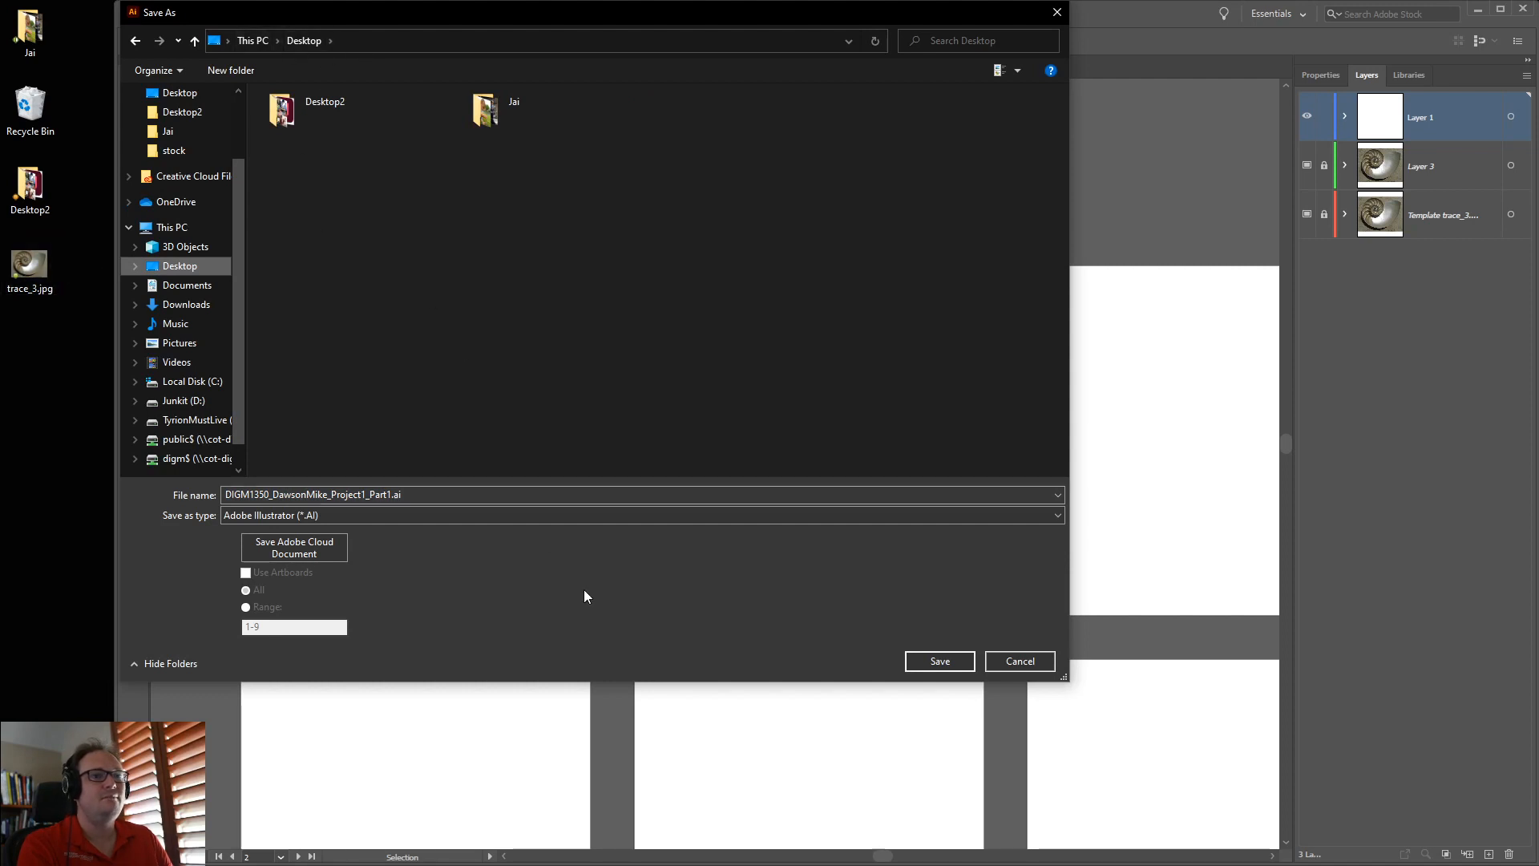
{"action": "left_click", "coordinate": [938, 661]}
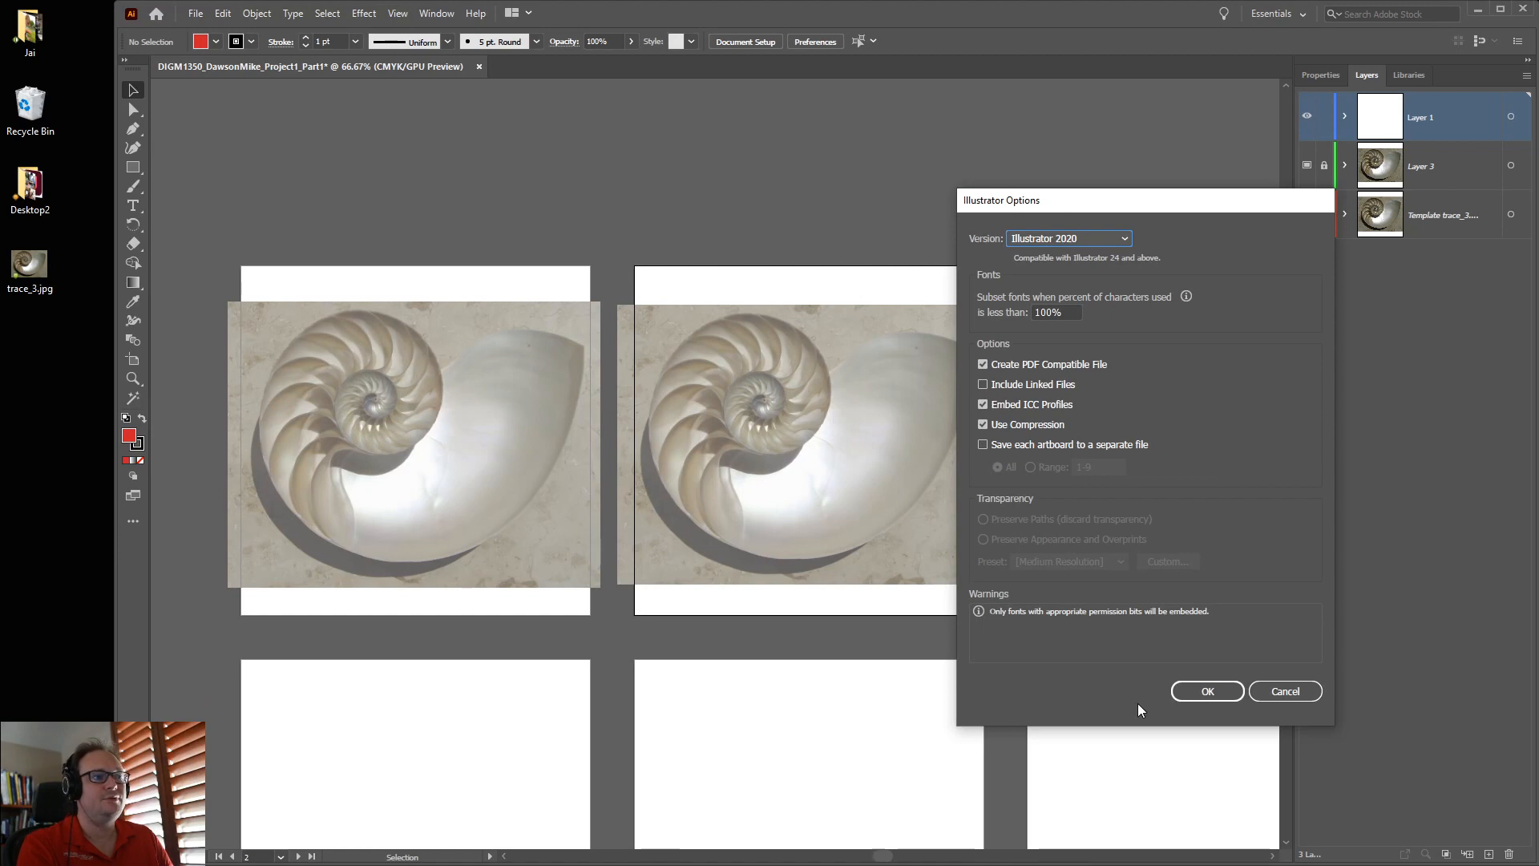
{"action": "left_click", "coordinate": [1205, 691]}
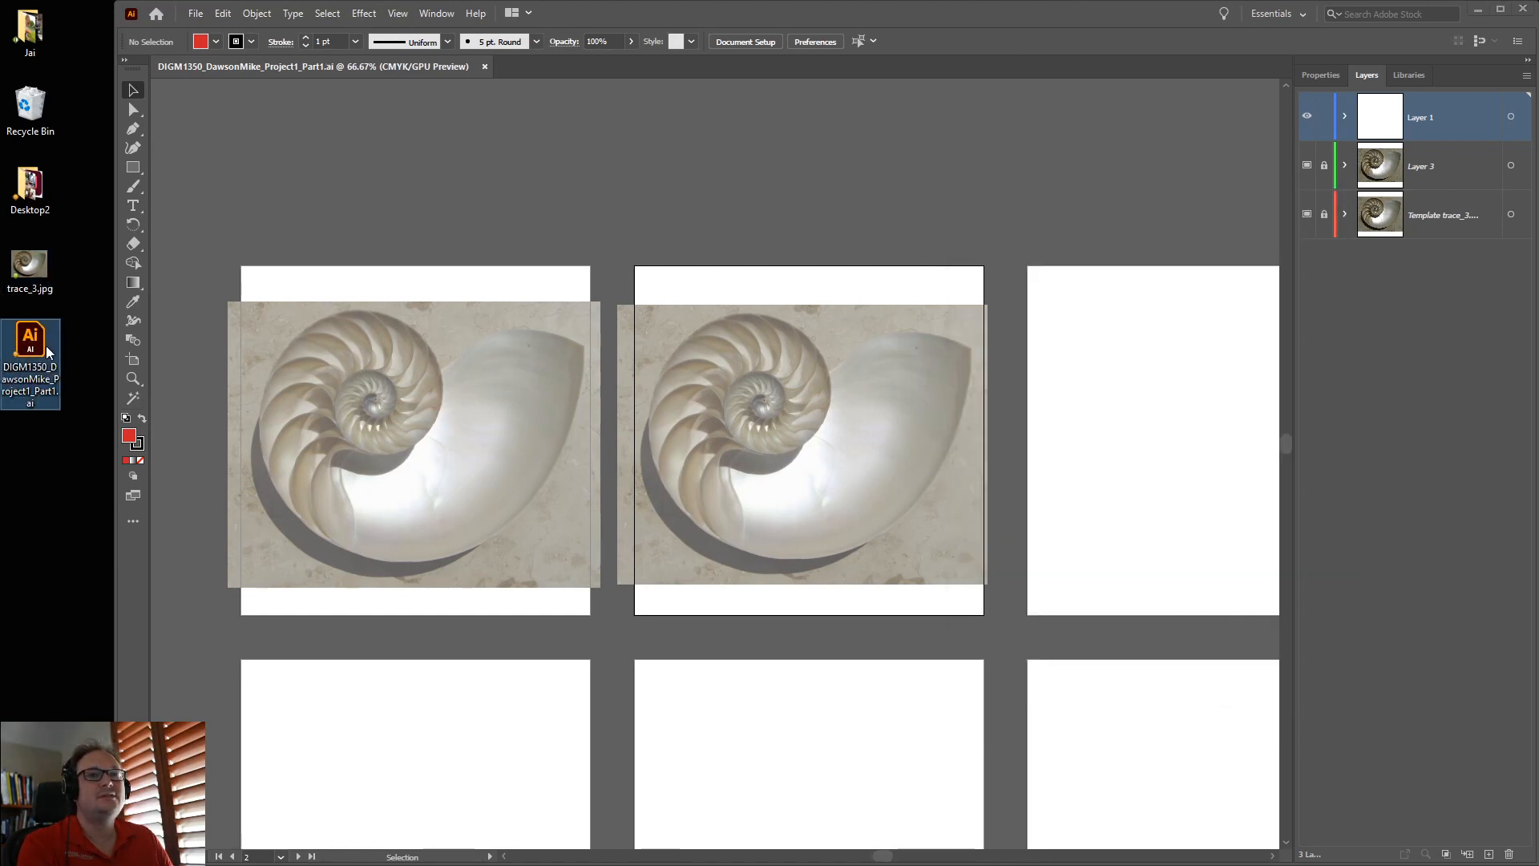
Create a desktop folder named 1234 and move trace_3.jpg into it.
{"action": "left_click", "coordinate": [48, 289]}
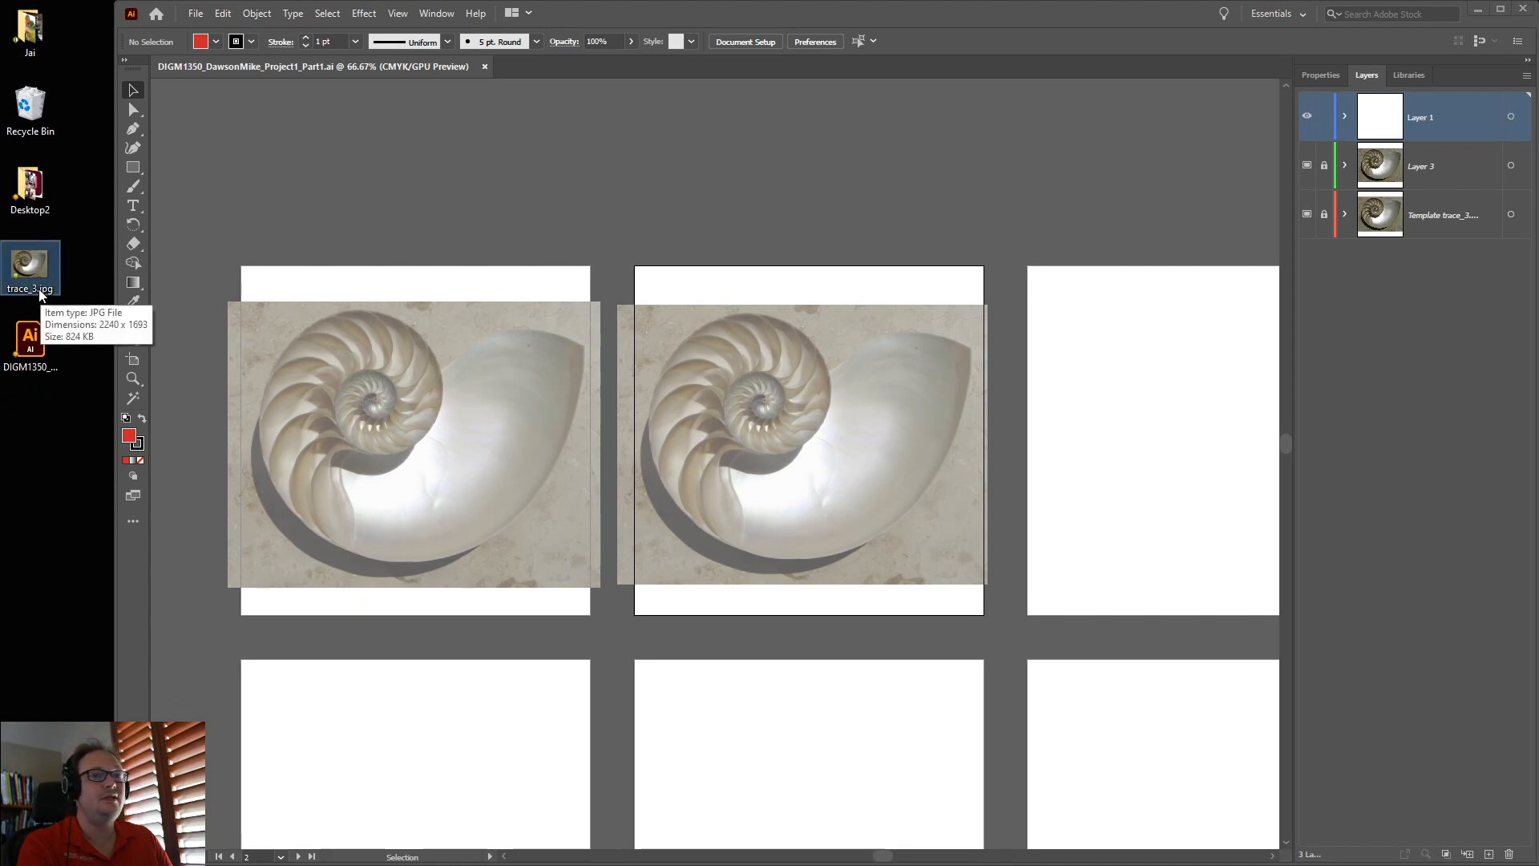
{"action": "right_click", "coordinate": [32, 498]}
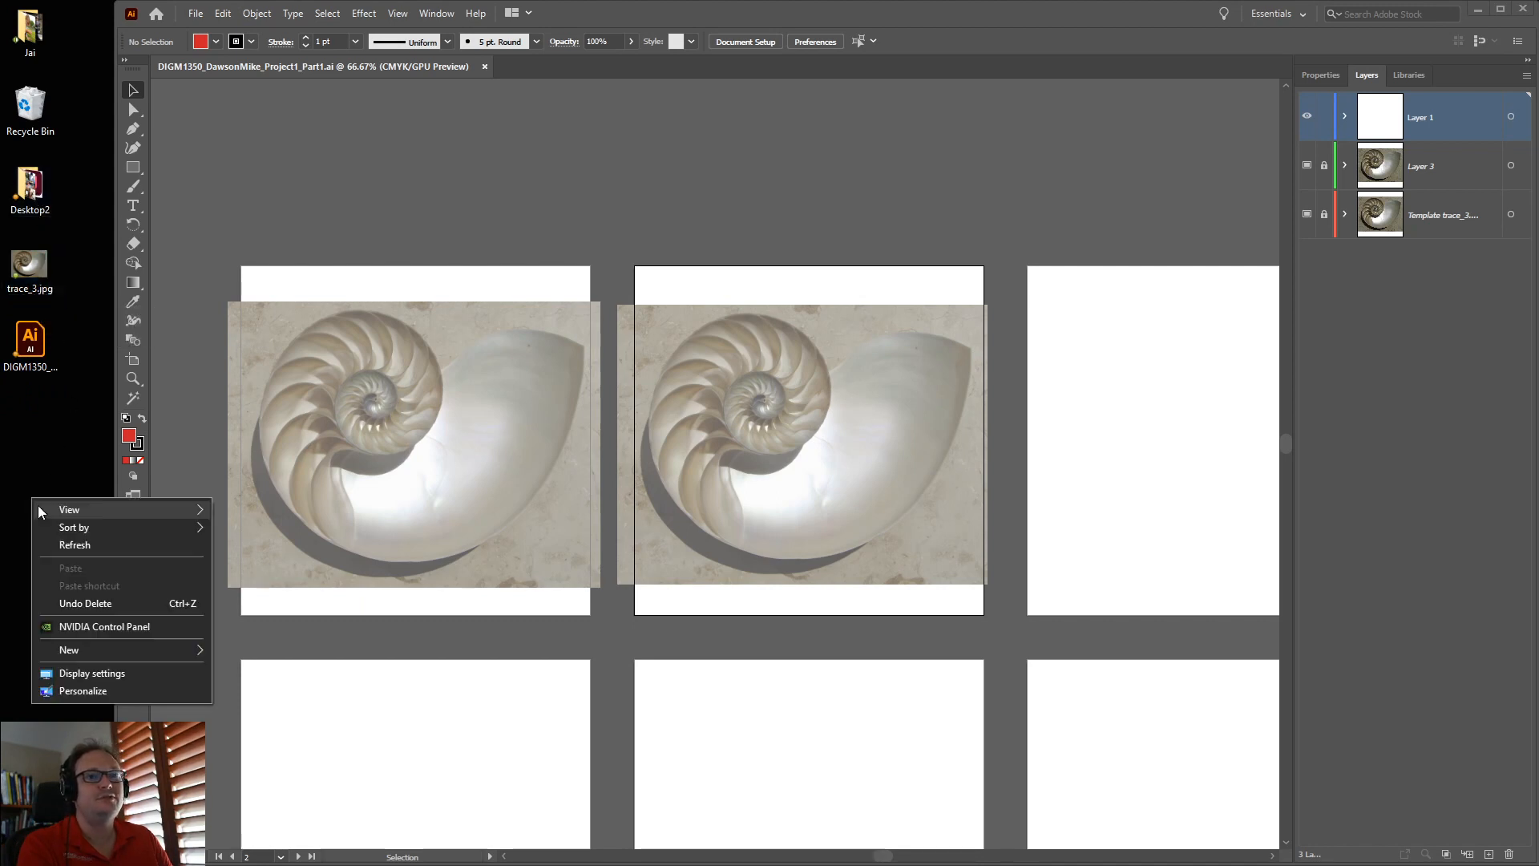
{"action": "mouse_move", "coordinate": [95, 646]}
{"action": "left_click", "coordinate": [286, 655]}
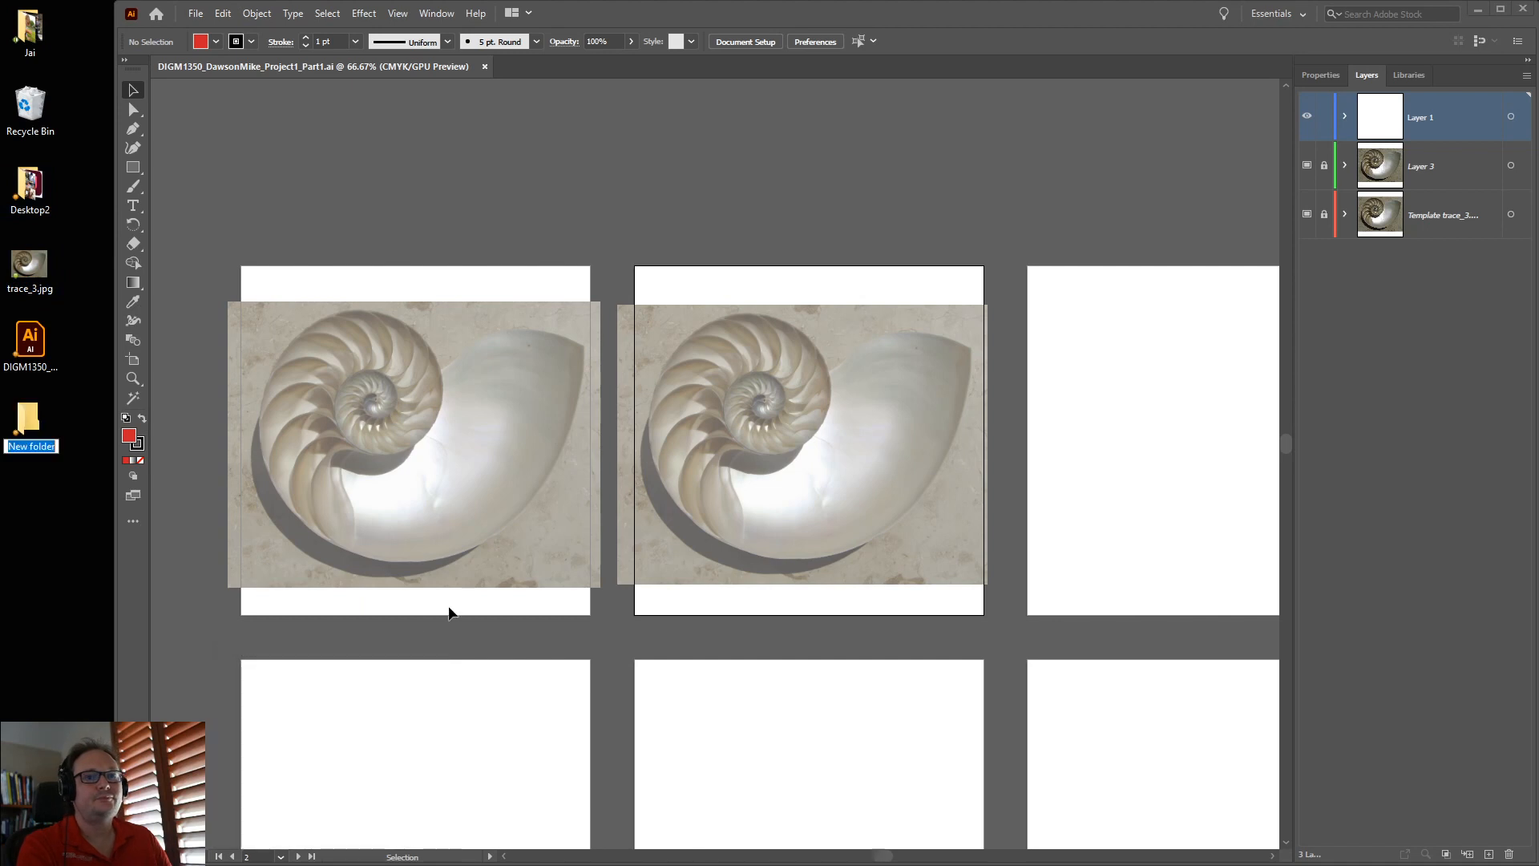
{"action": "type", "text": "1234"}
{"action": "key", "text": "Return"}
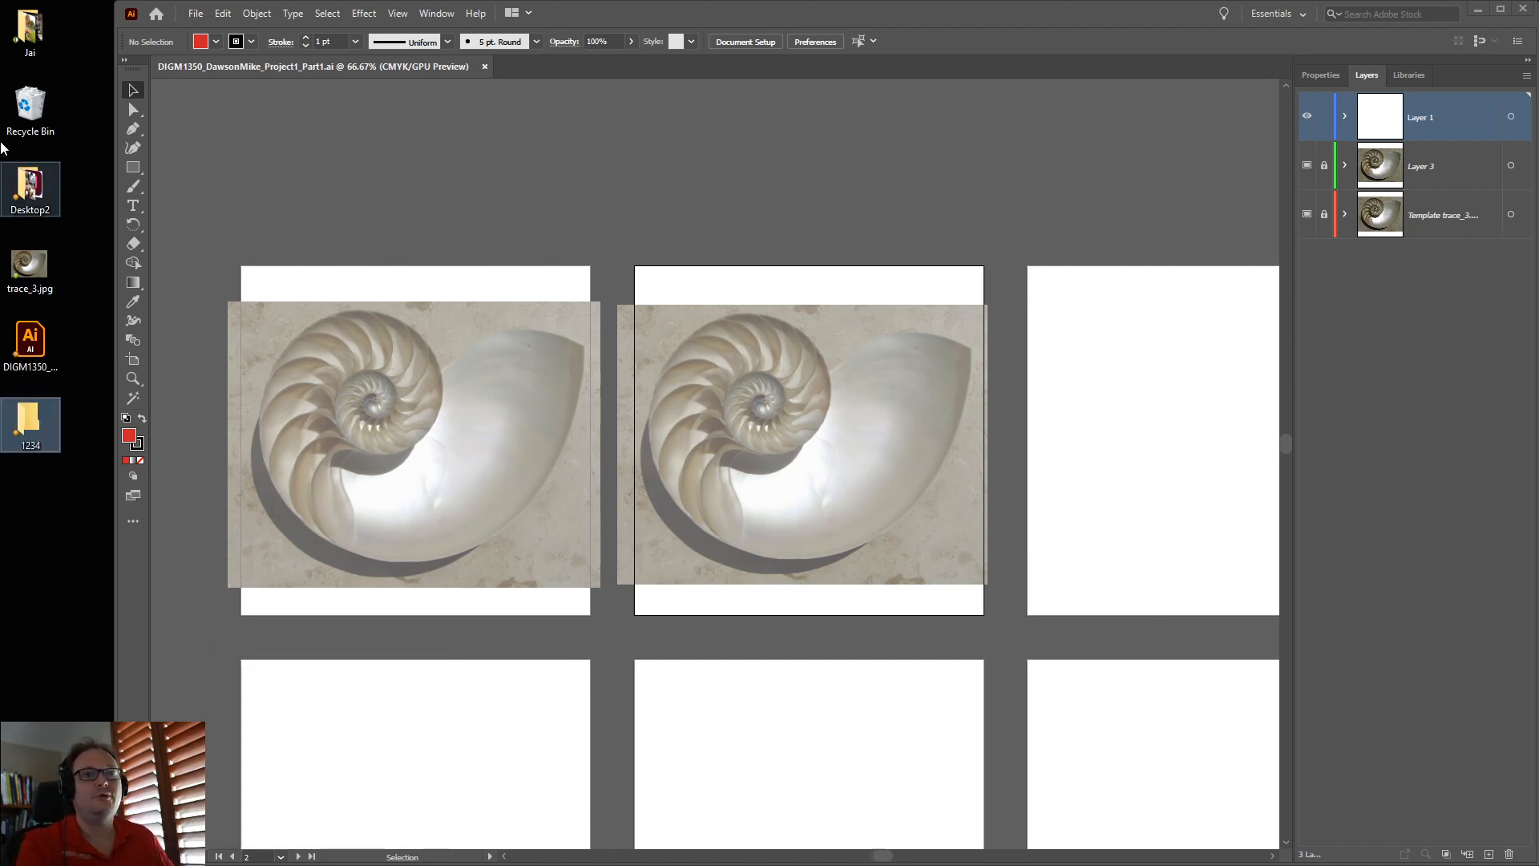
{"action": "left_click_drag", "start_coordinate": [40, 281], "coordinate": [36, 422]}
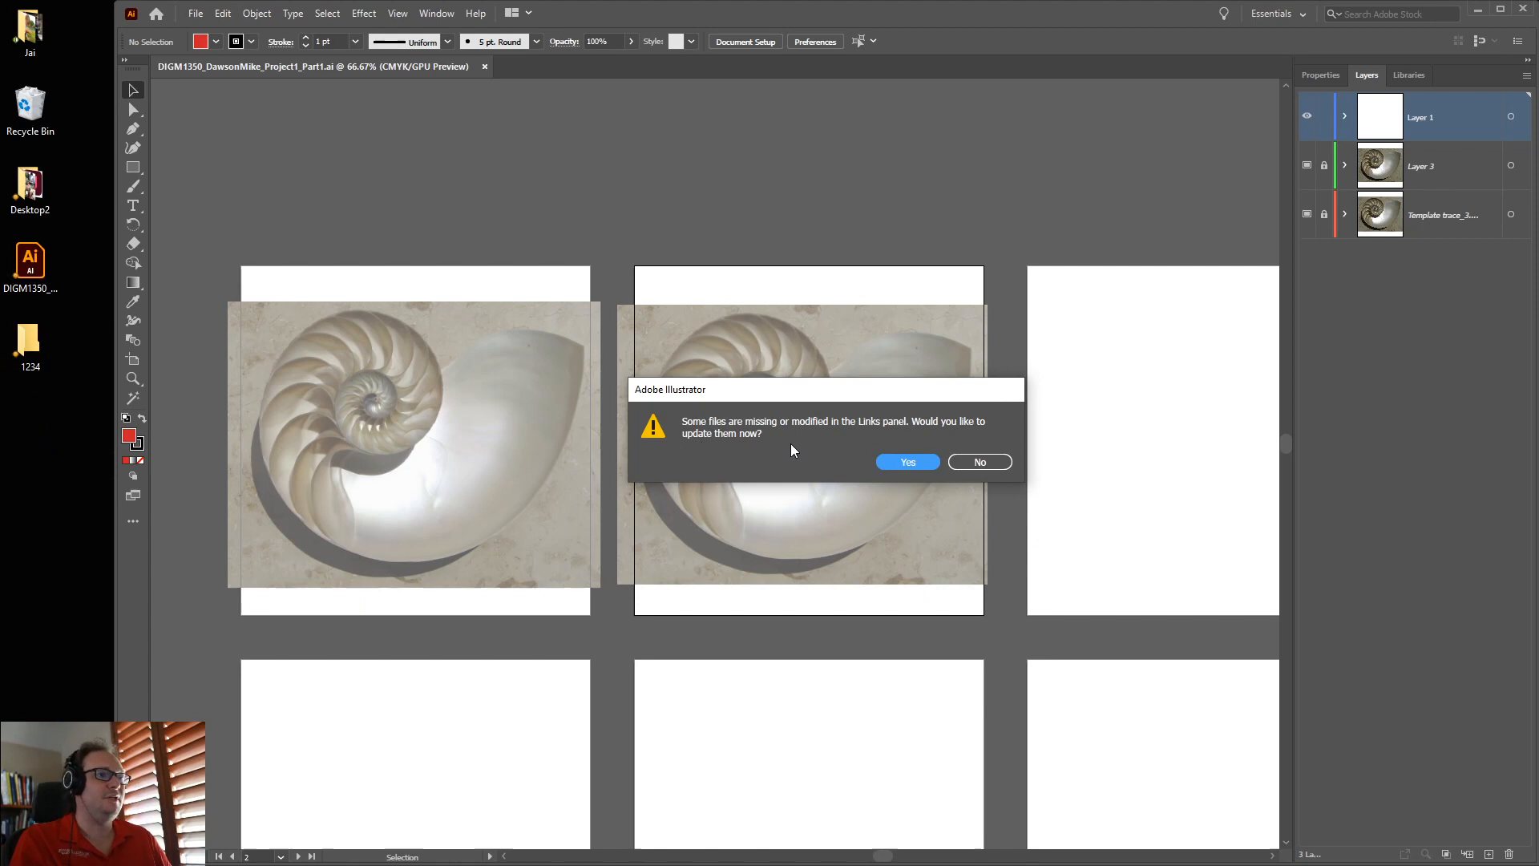
Update the missing links by replacing both trace_3.jpg references with the copy in the 1234 folder.
{"action": "left_click", "coordinate": [909, 462]}
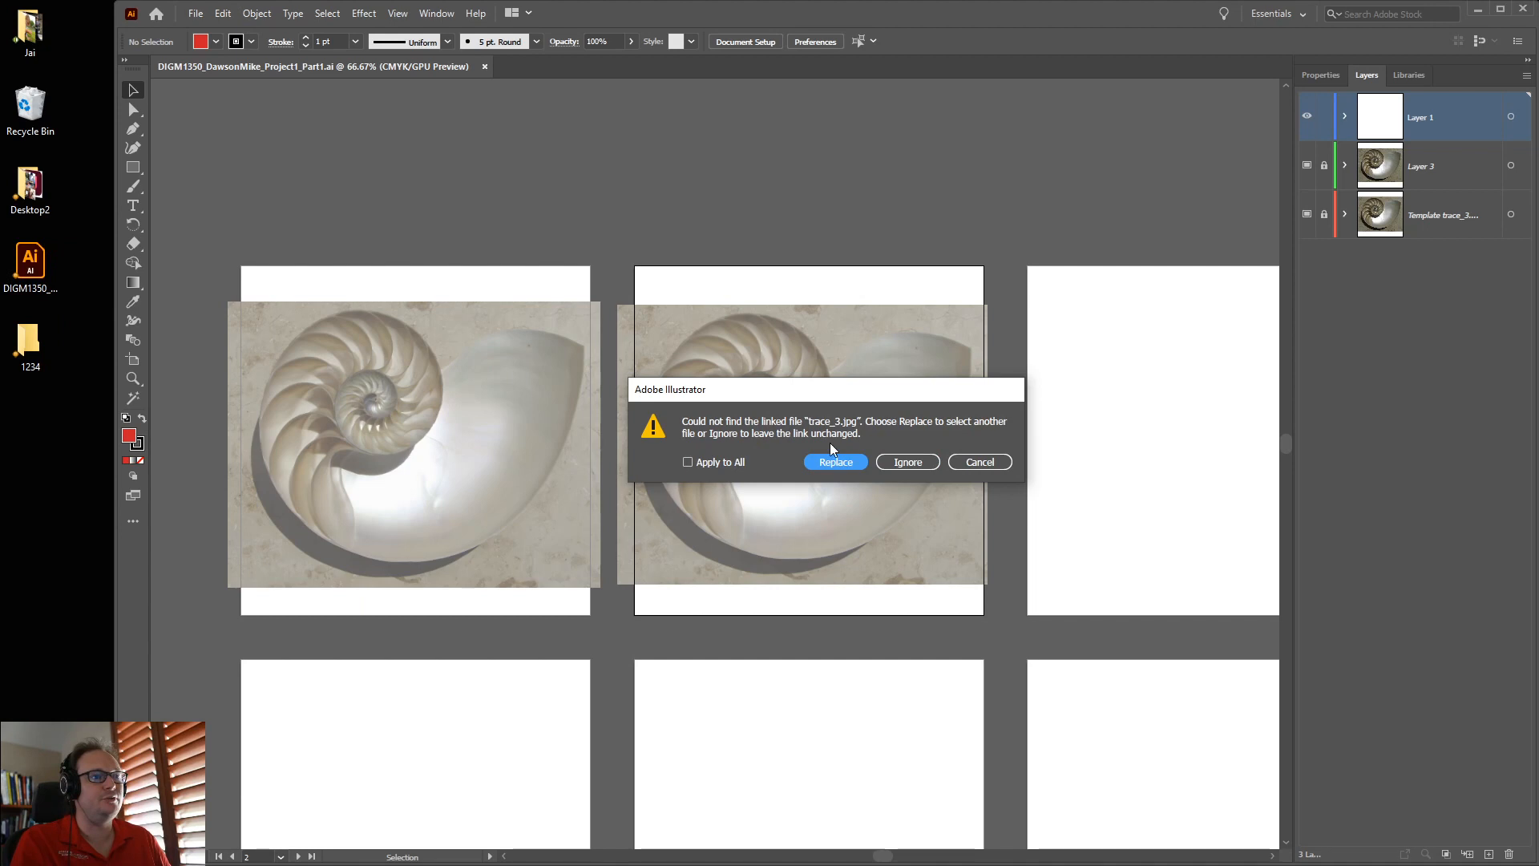
{"action": "left_click", "coordinate": [839, 463]}
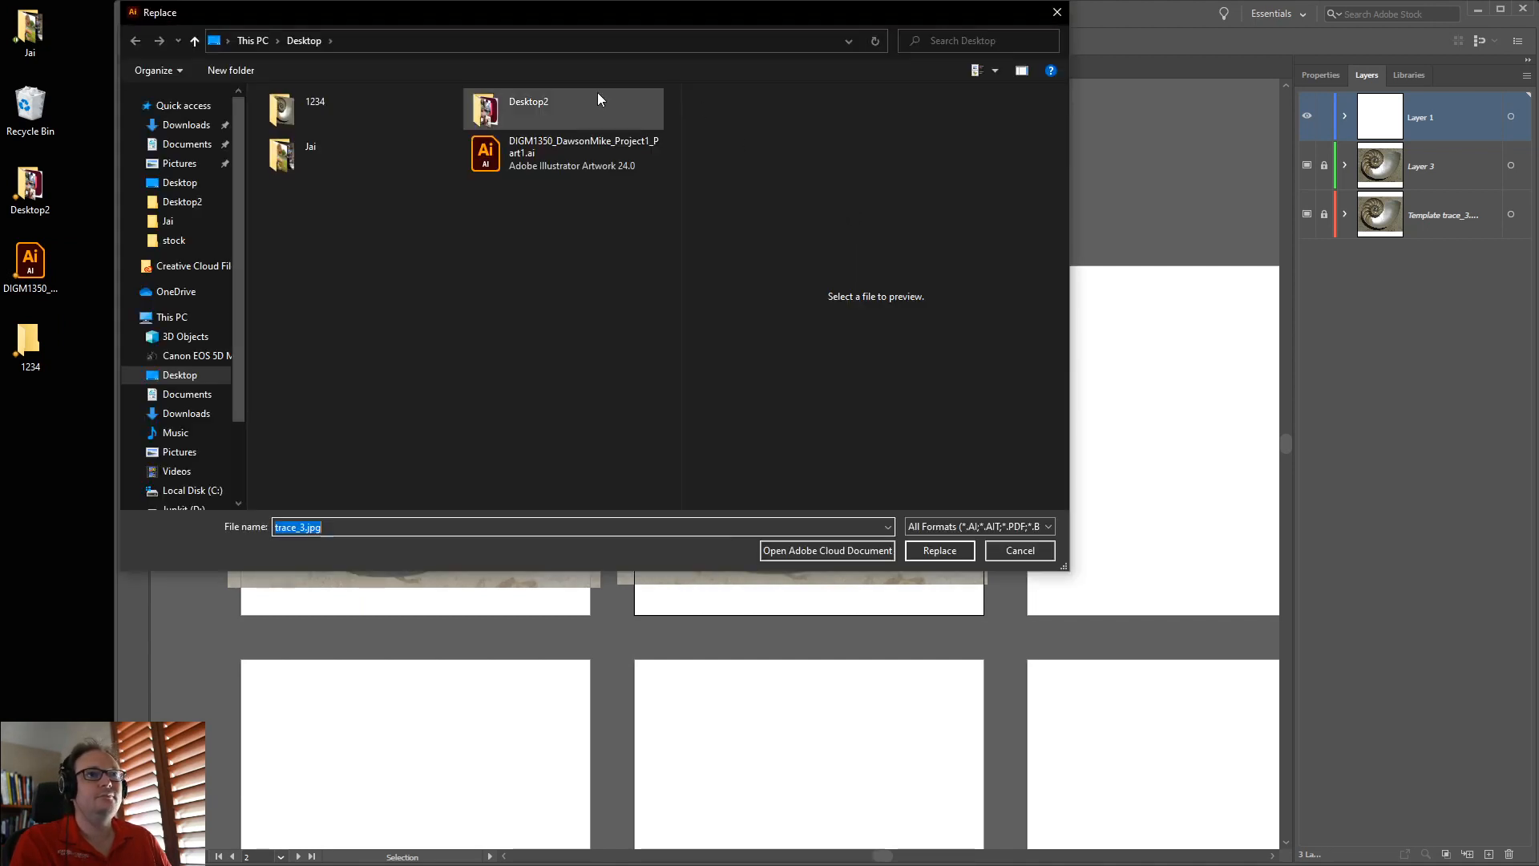
{"action": "double_click", "coordinate": [327, 113]}
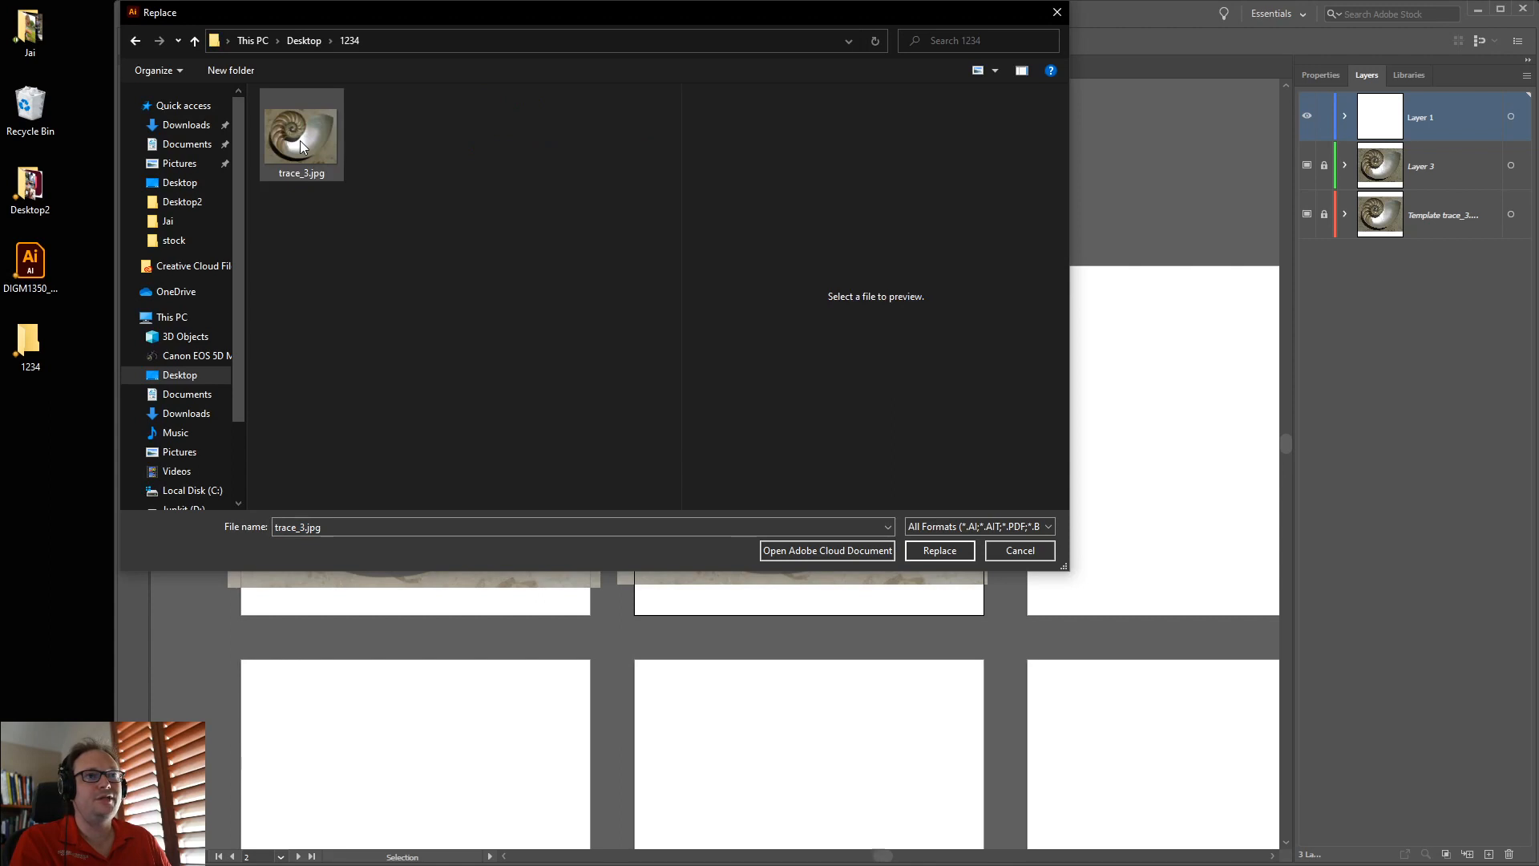
{"action": "left_click", "coordinate": [300, 141]}
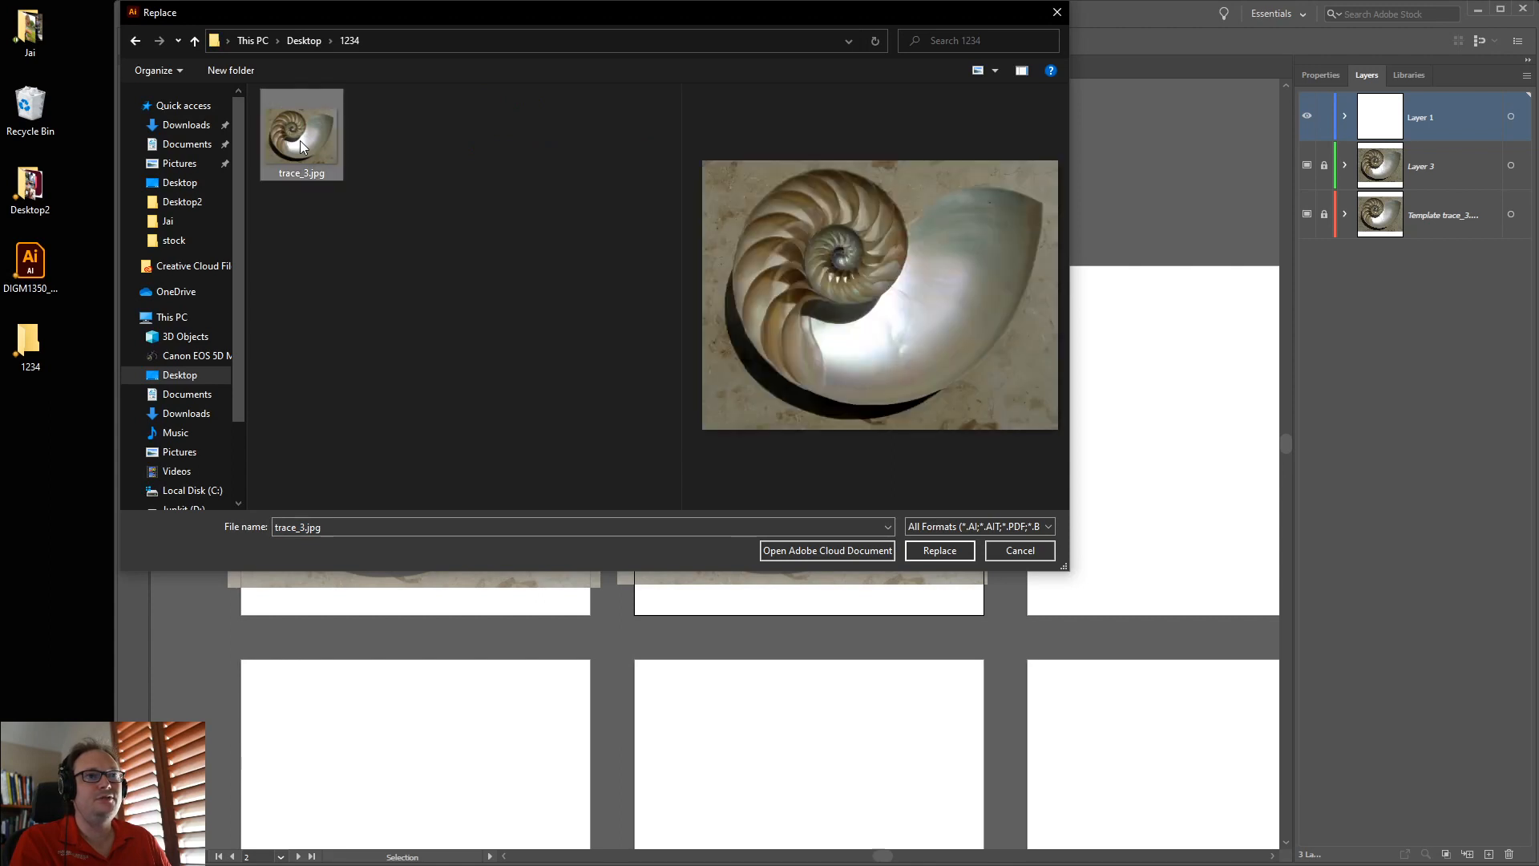
{"action": "left_click", "coordinate": [944, 553]}
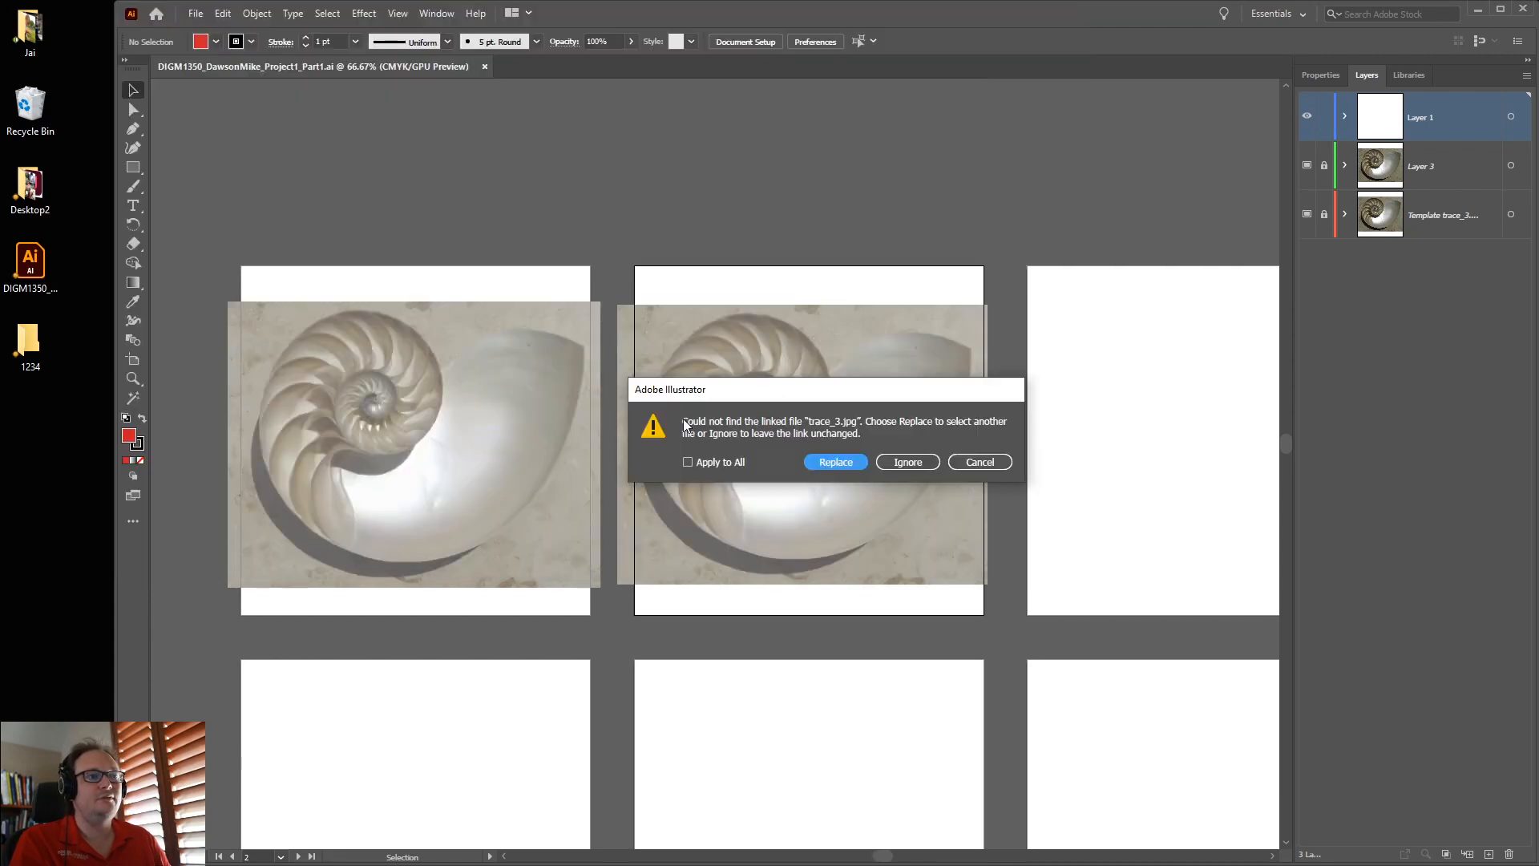
{"action": "left_click", "coordinate": [844, 461]}
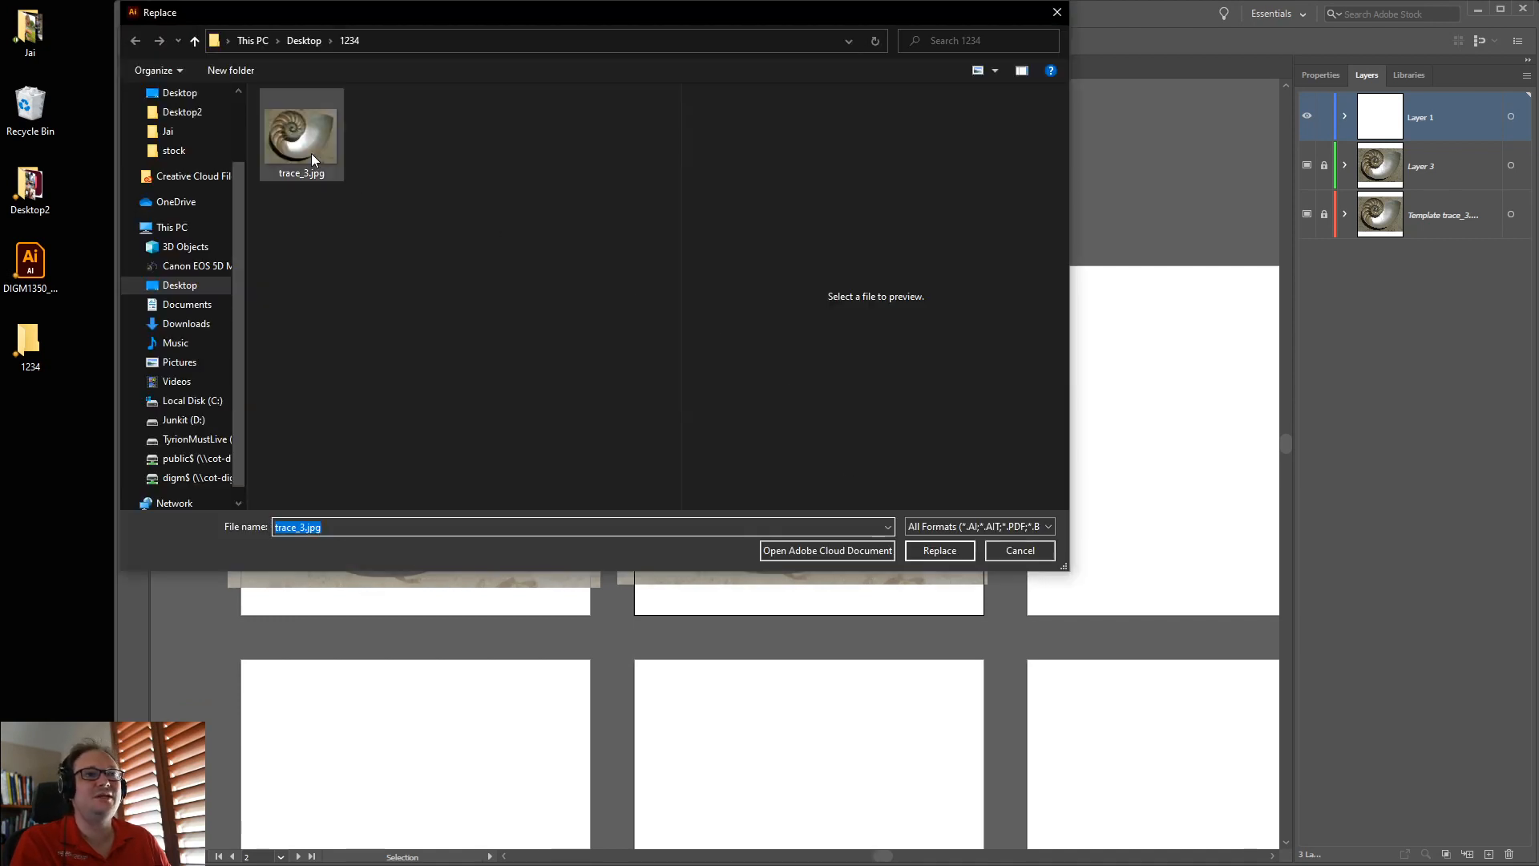
{"action": "left_click", "coordinate": [319, 156]}
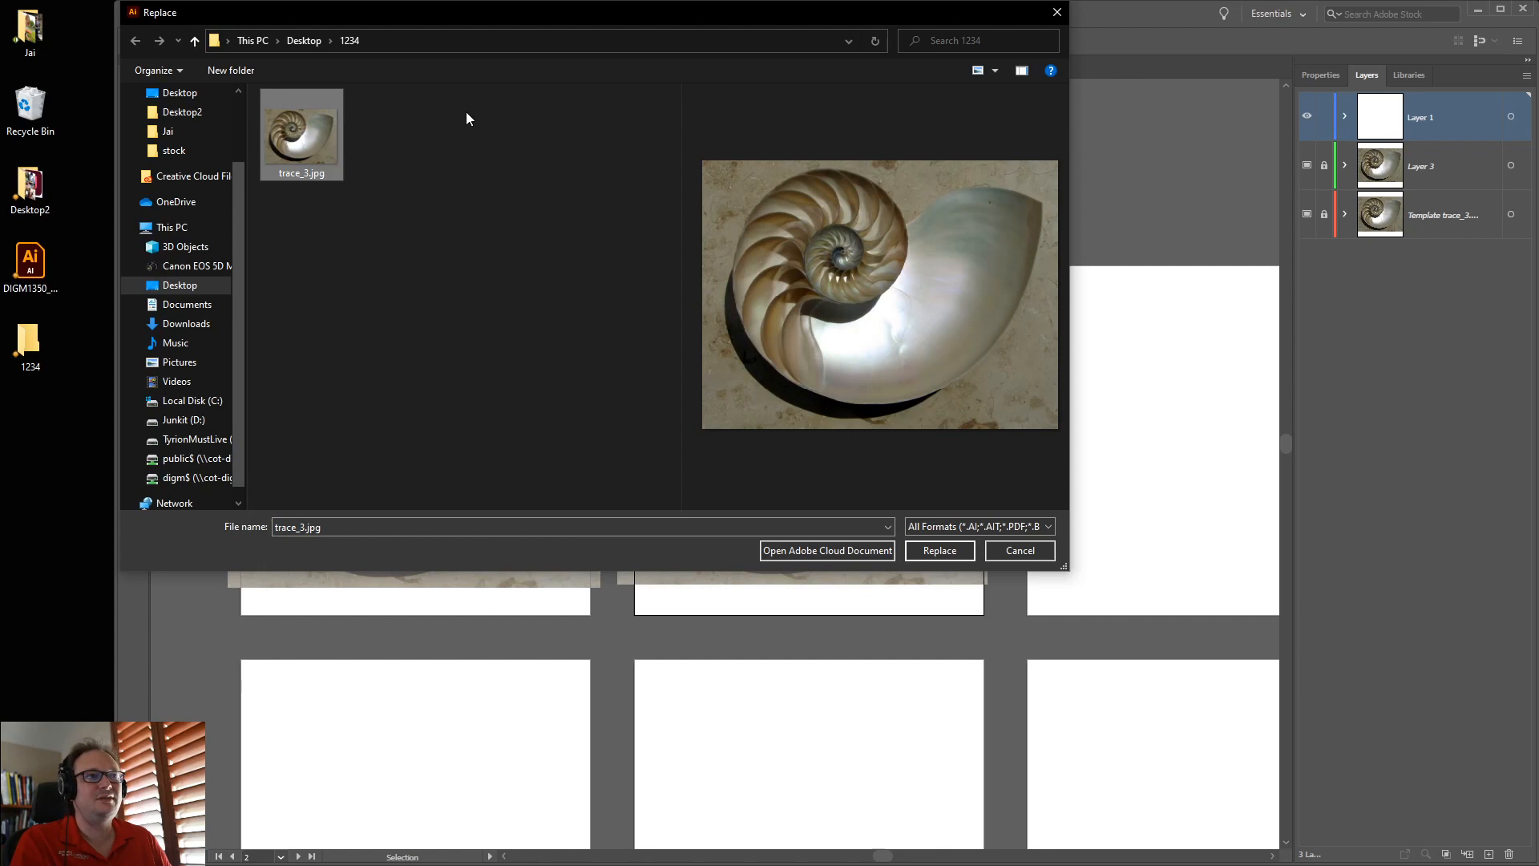
{"action": "left_click", "coordinate": [941, 550]}
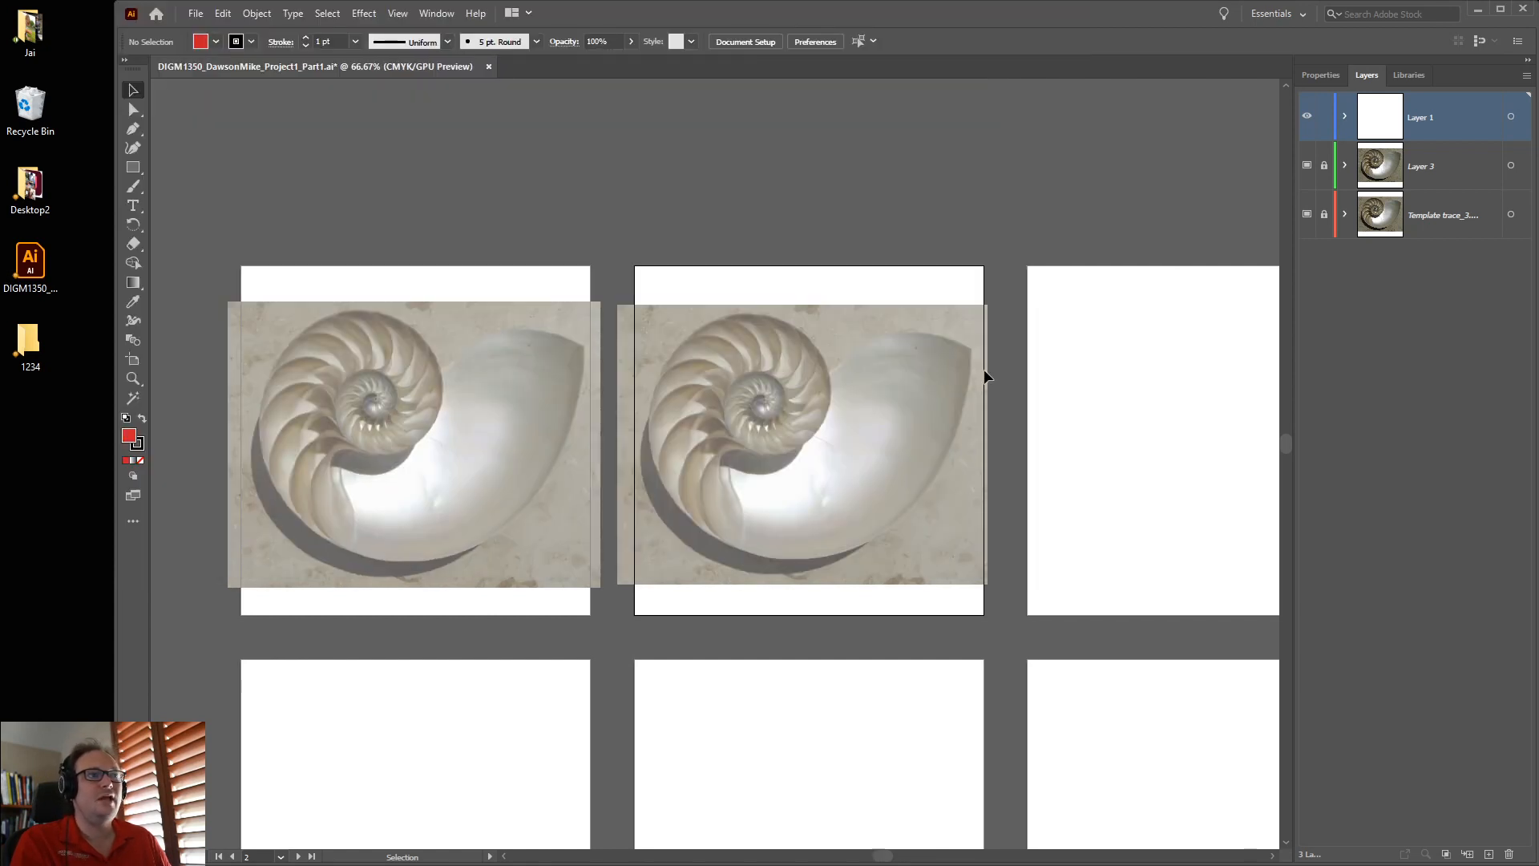
Show the Links panel and place it beside the Layers panel, above the third artboard.
{"action": "left_click", "coordinate": [436, 13]}
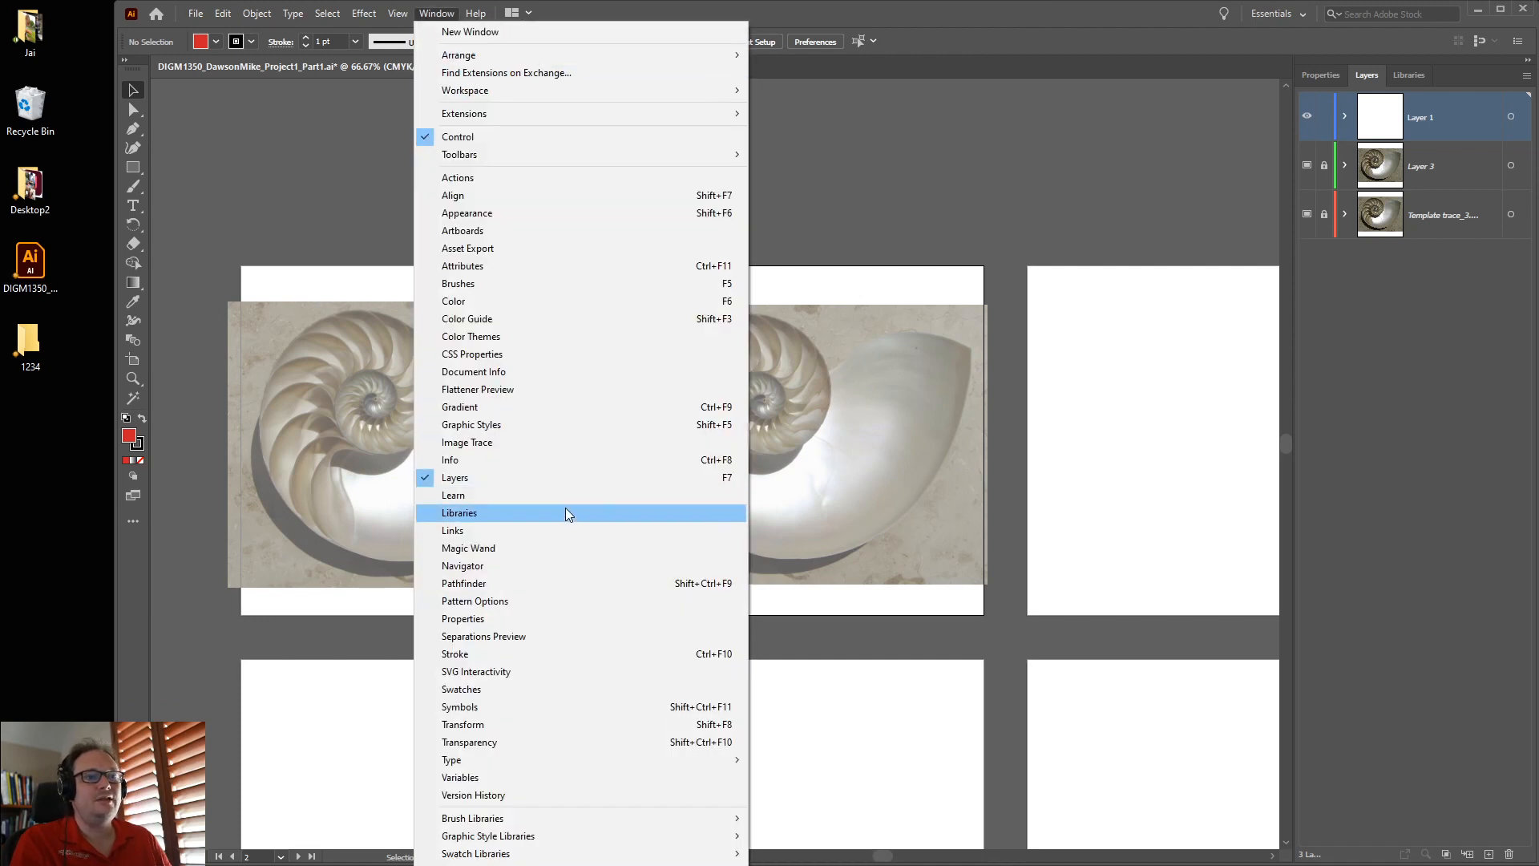
{"action": "left_click", "coordinate": [569, 530]}
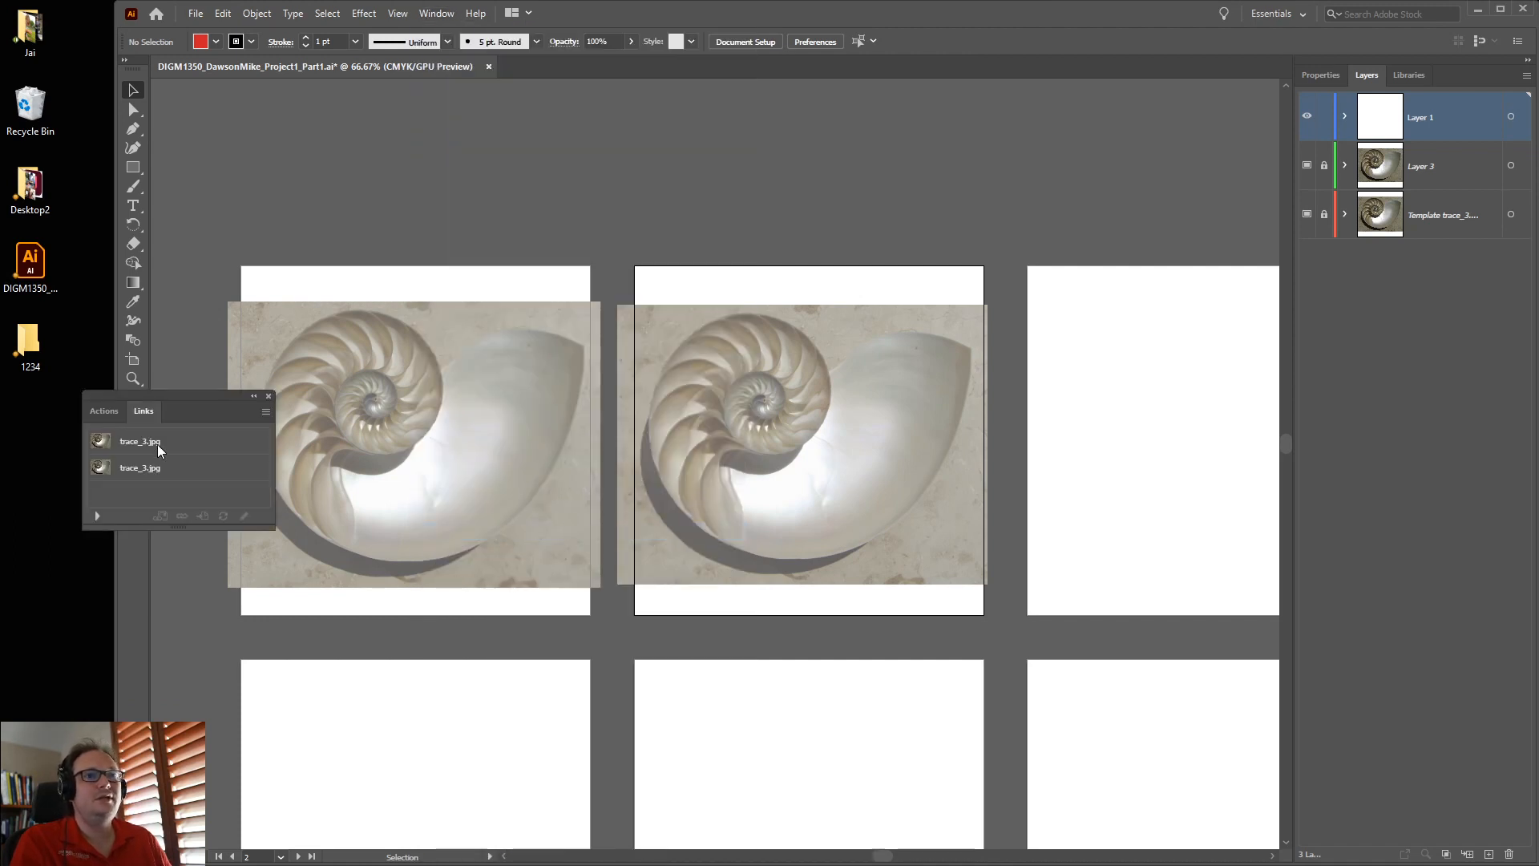
{"action": "left_click_drag", "start_coordinate": [204, 396], "coordinate": [1206, 122]}
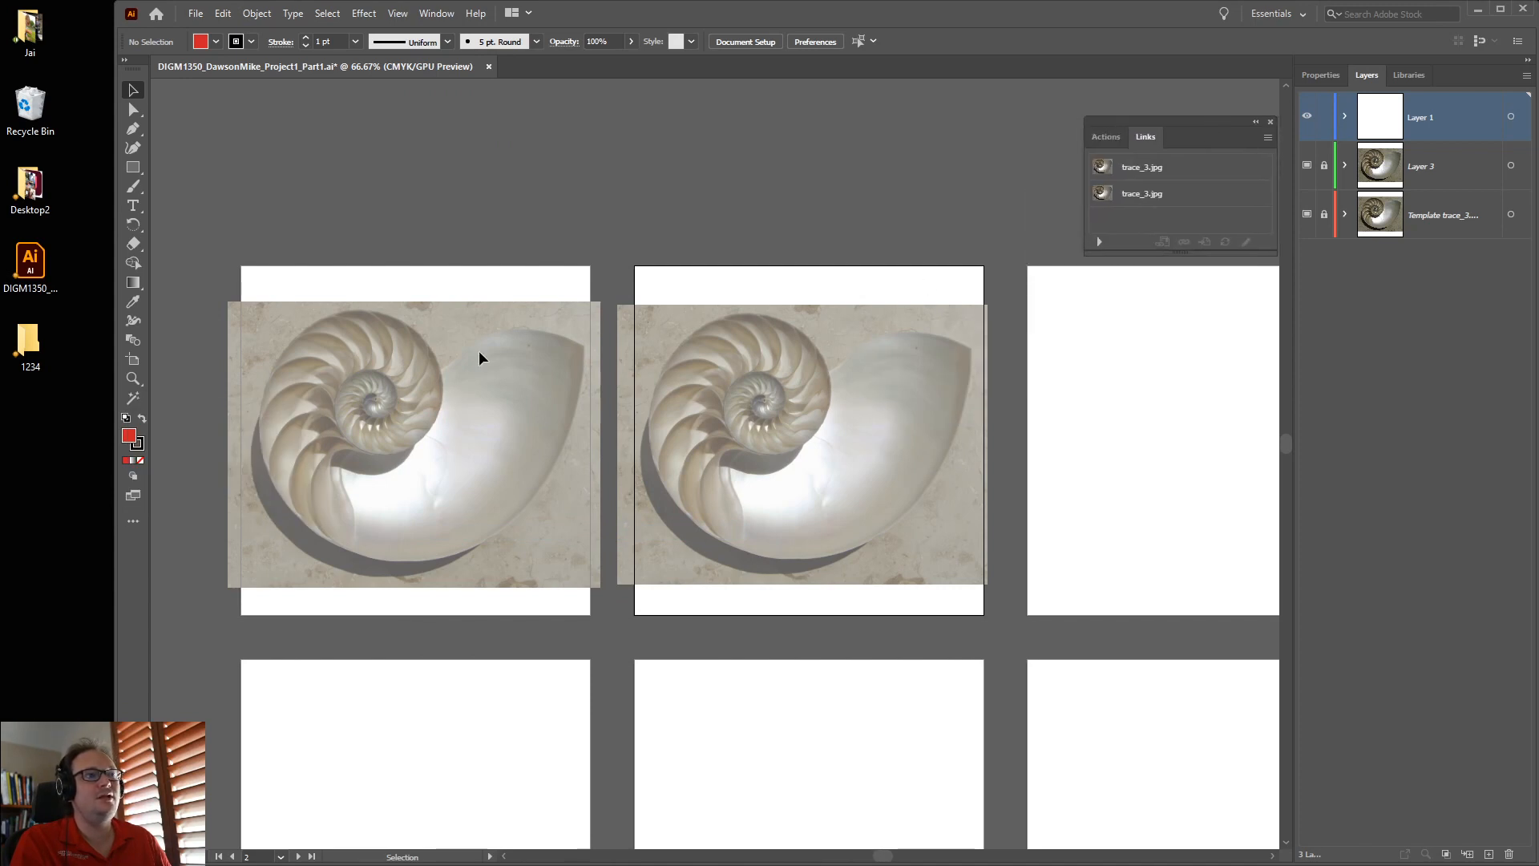
Examine the two trace_3.jpg entries and their link options, and make the Links panel slightly taller.
{"action": "left_click", "coordinate": [1206, 171]}
{"action": "left_click", "coordinate": [1210, 192]}
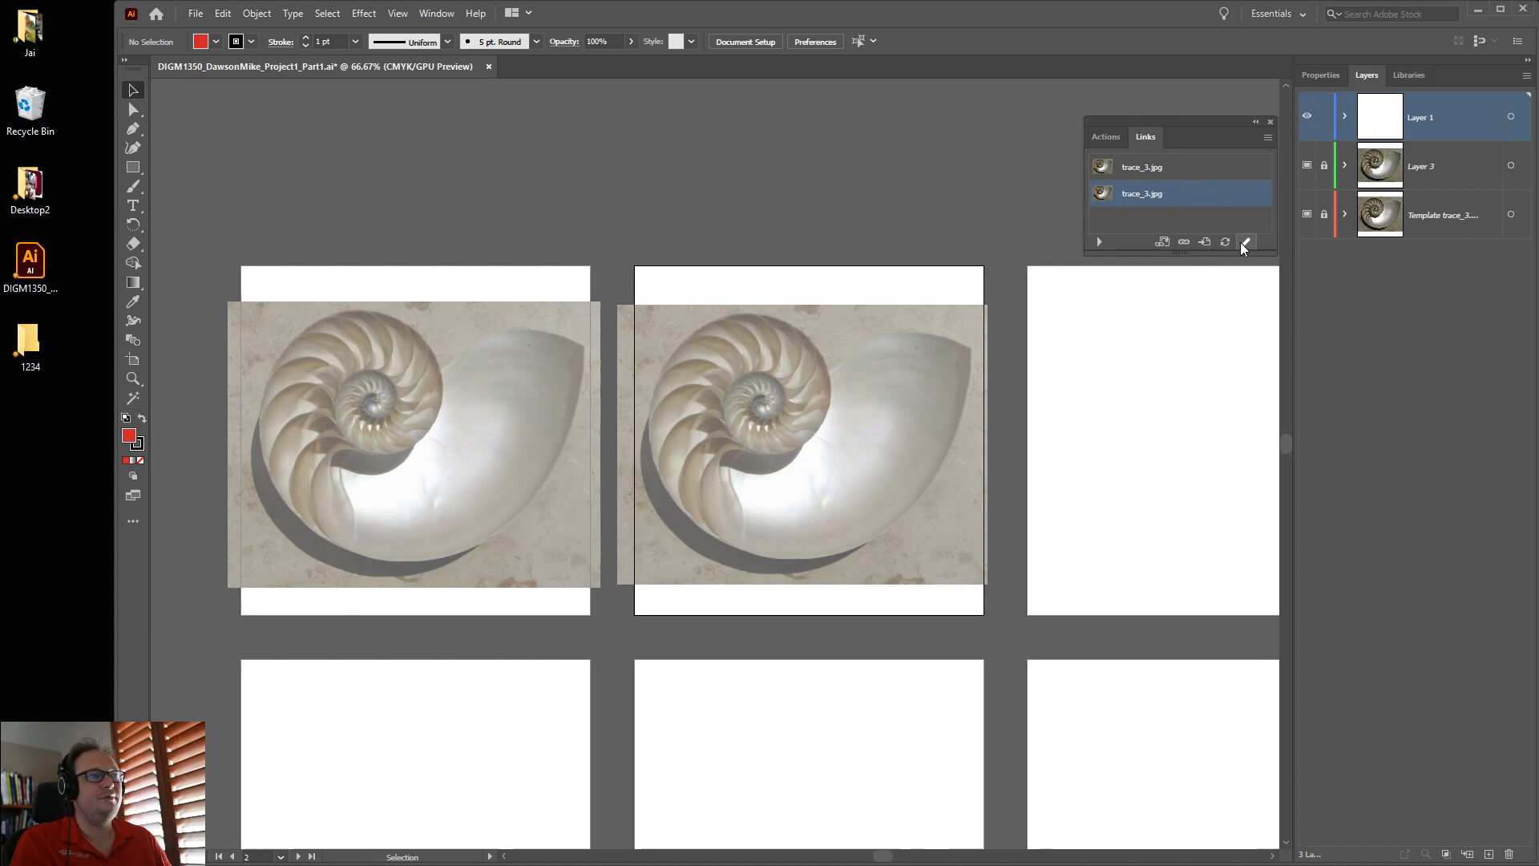
{"action": "left_click", "coordinate": [1212, 171]}
{"action": "left_click", "coordinate": [1218, 200]}
{"action": "left_click", "coordinate": [1201, 171]}
{"action": "left_click", "coordinate": [1205, 199]}
{"action": "left_click", "coordinate": [1215, 205]}
{"action": "left_click", "coordinate": [1207, 201]}
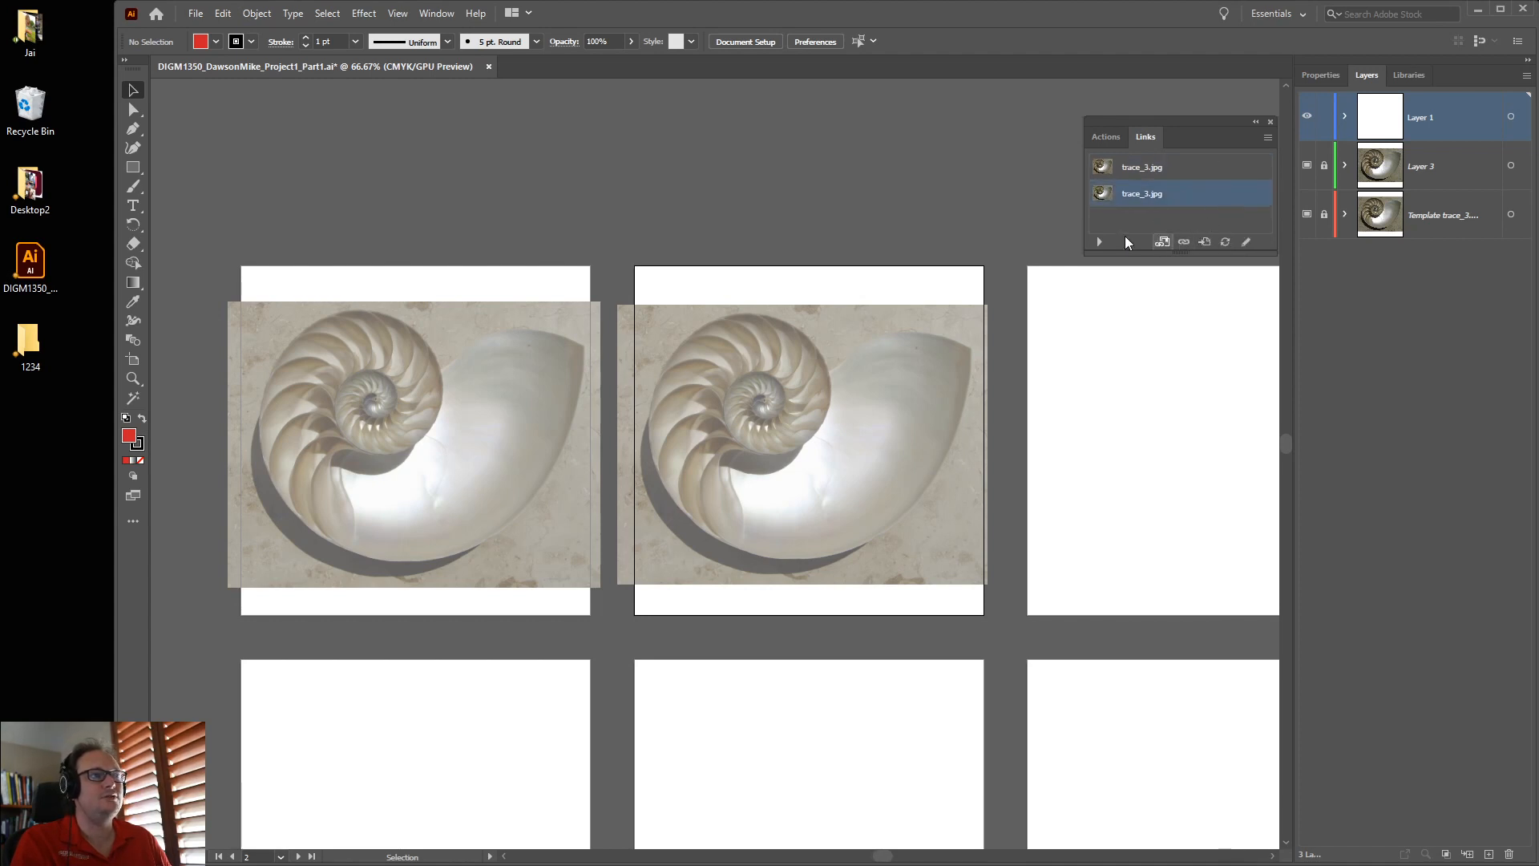
{"action": "left_click", "coordinate": [1211, 225]}
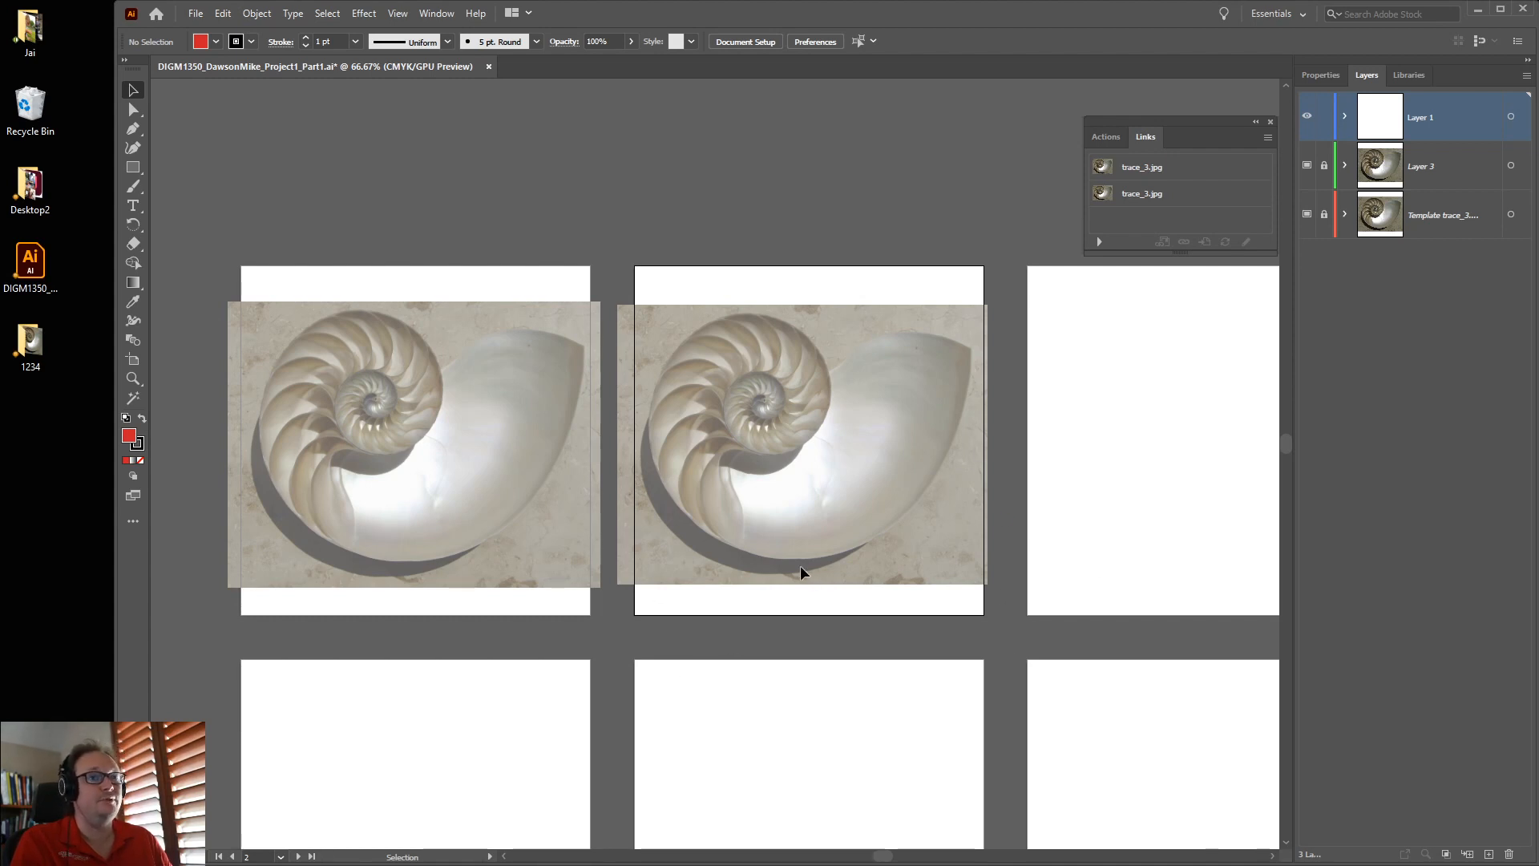
{"action": "left_click_drag", "start_coordinate": [1190, 251], "coordinate": [1190, 281]}
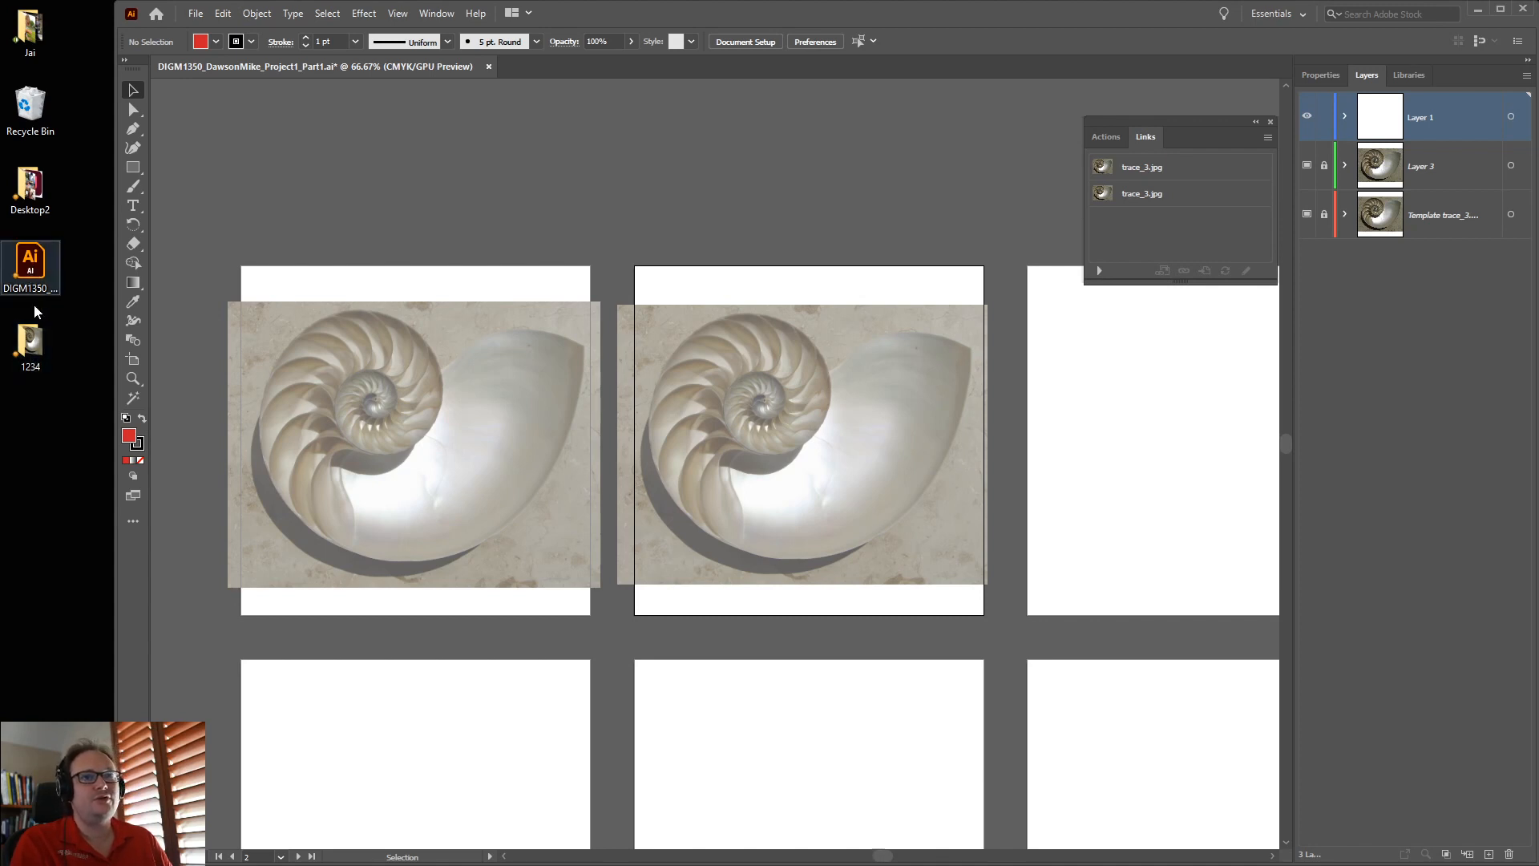
Close the document, saving its changes.
{"action": "left_click", "coordinate": [200, 16]}
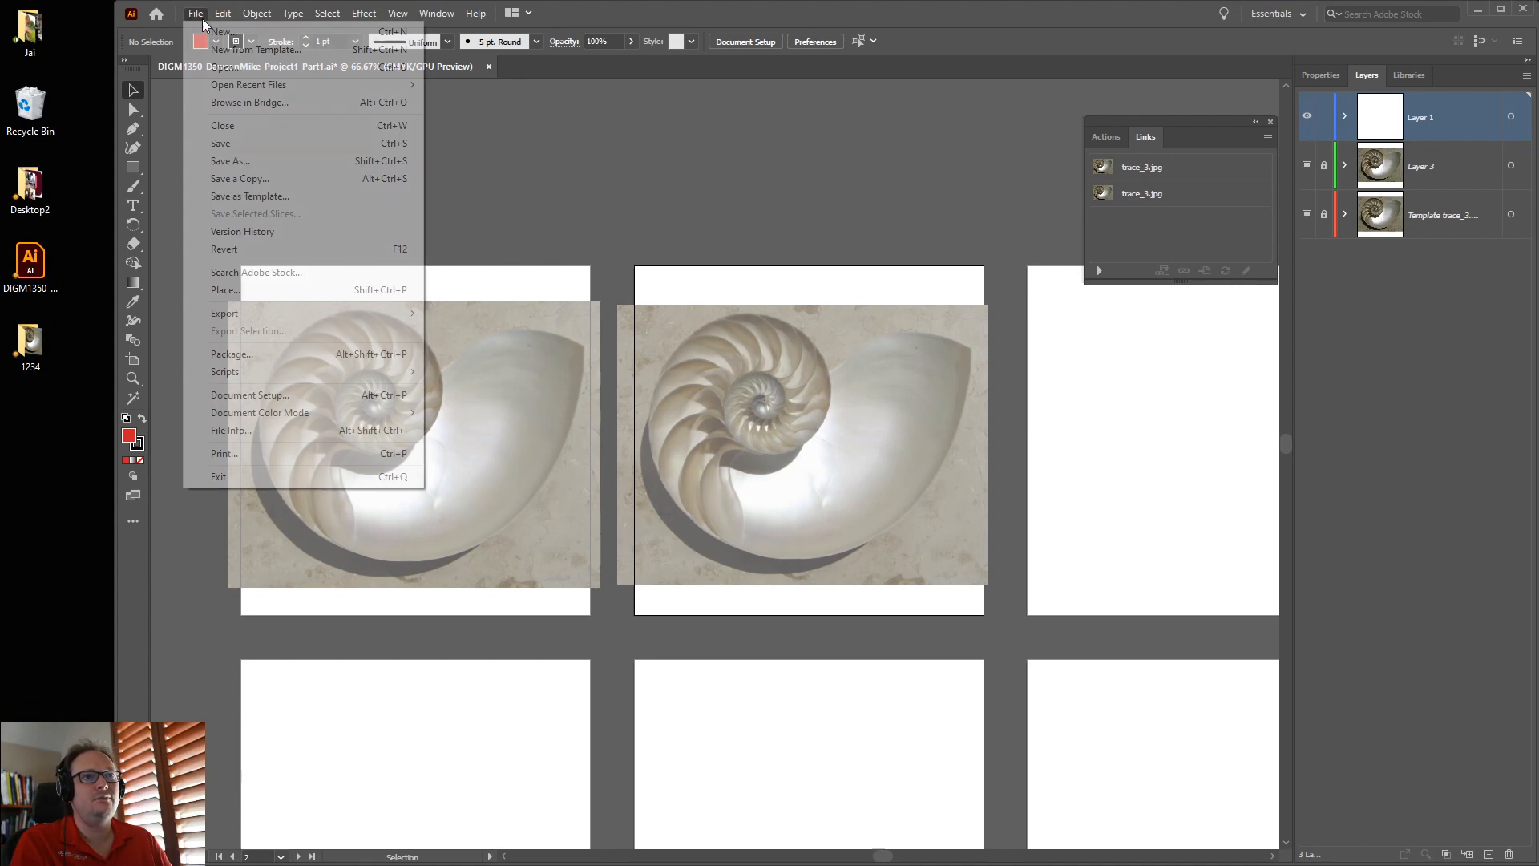
{"action": "left_click", "coordinate": [239, 125]}
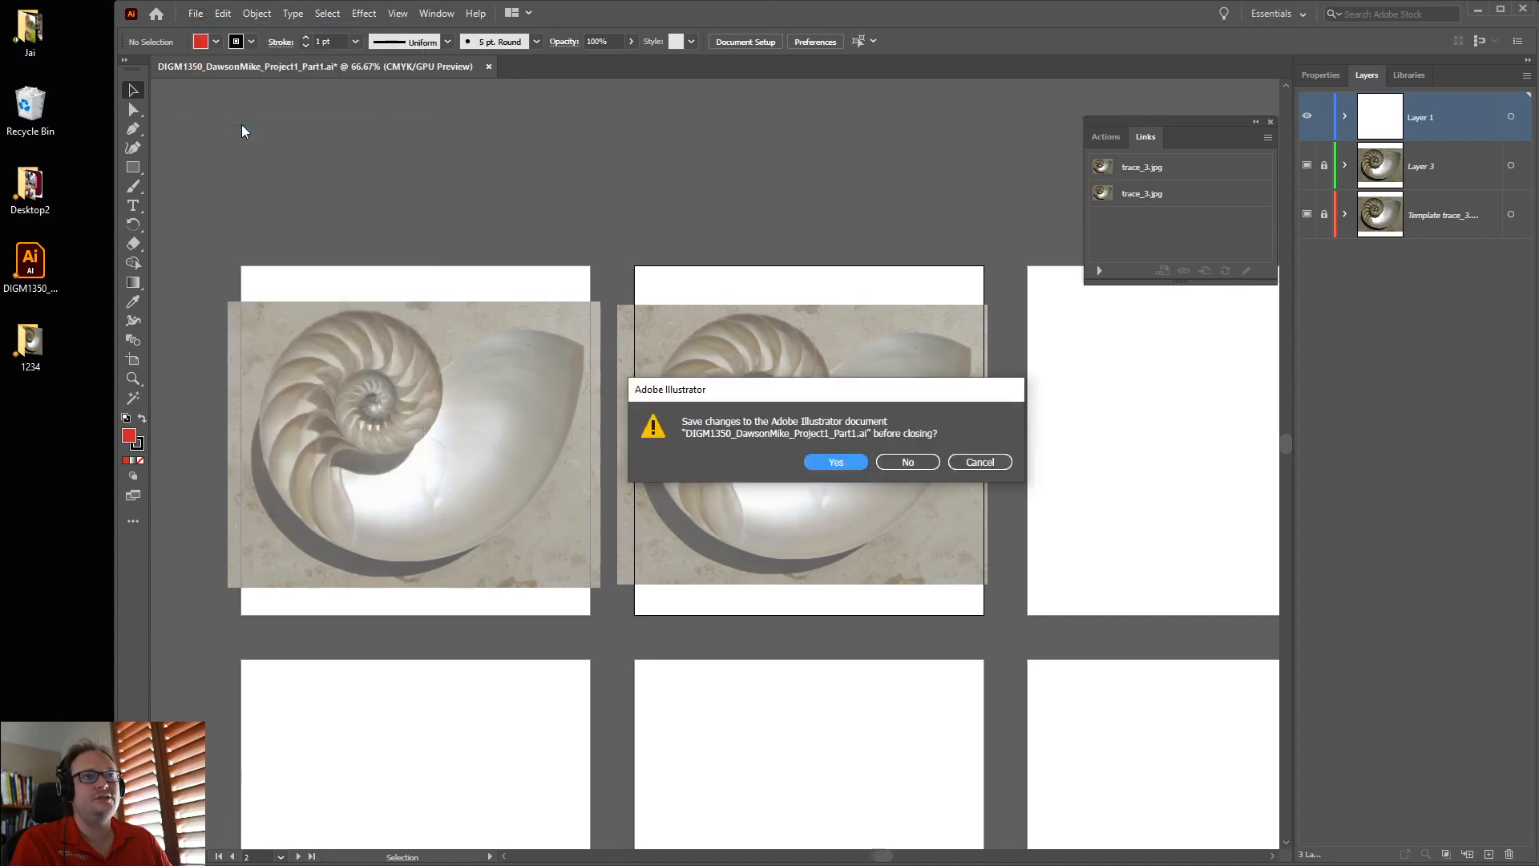
{"action": "left_click", "coordinate": [827, 463]}
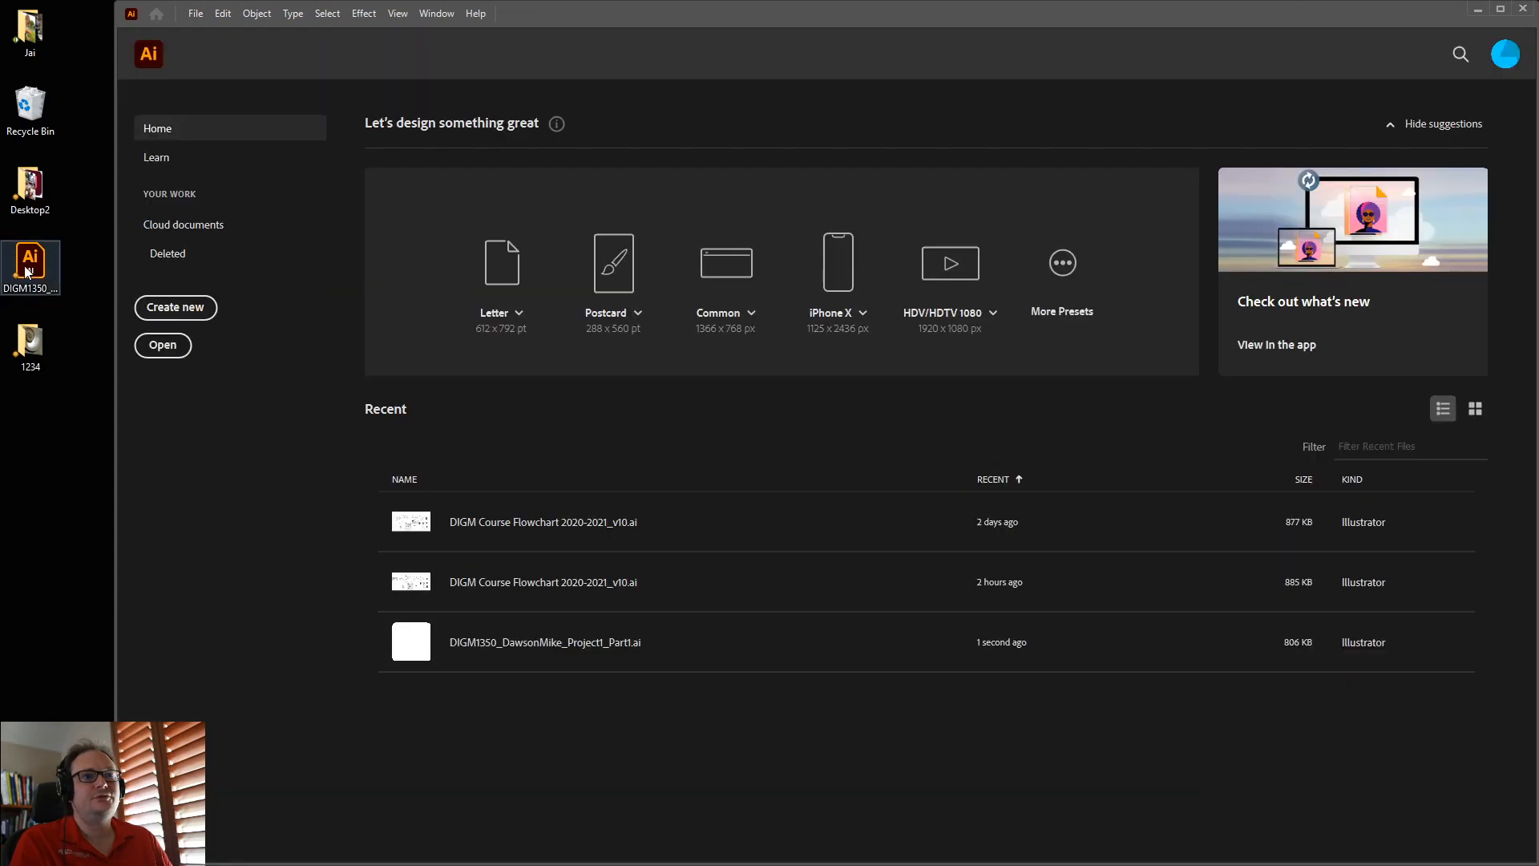
Move the project's Illustrator file into the 1234 folder and rename the folder as assignment 1.
{"action": "left_click_drag", "start_coordinate": [30, 261], "coordinate": [32, 343]}
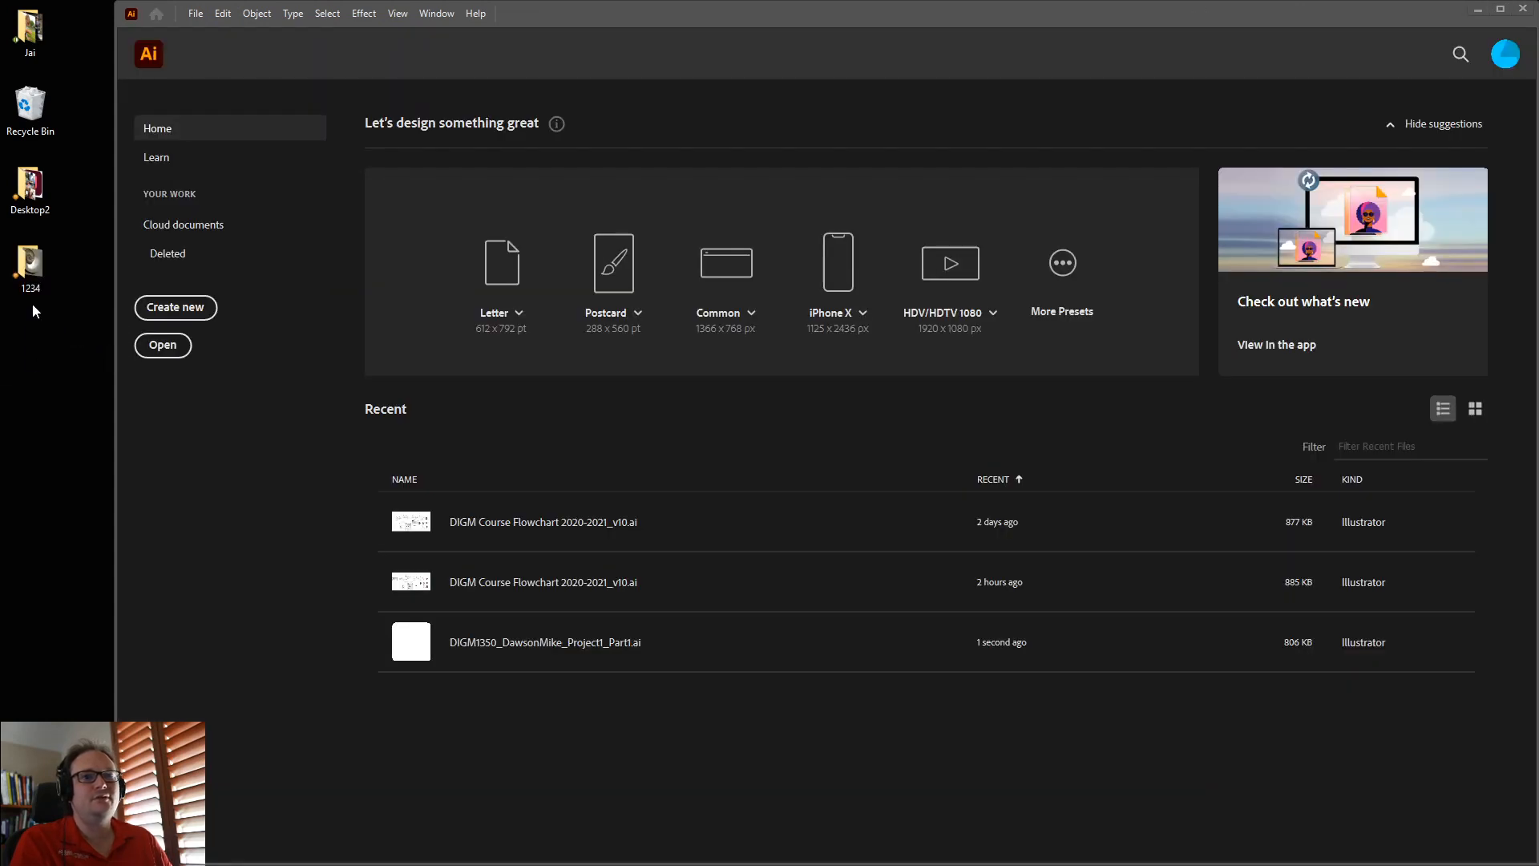
{"action": "left_click", "coordinate": [31, 290]}
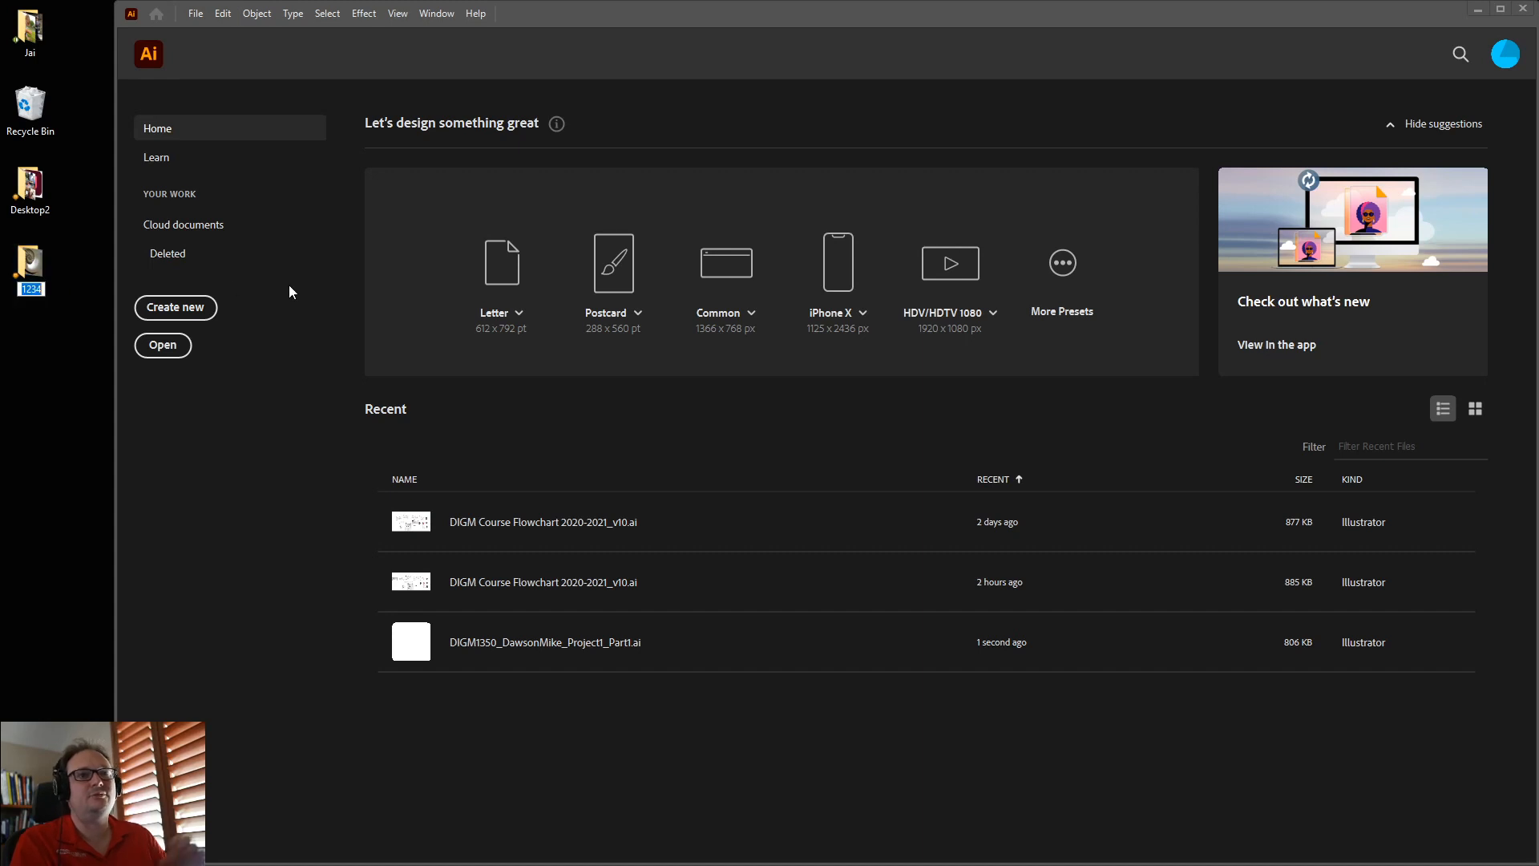
{"action": "type", "text": "assi"}
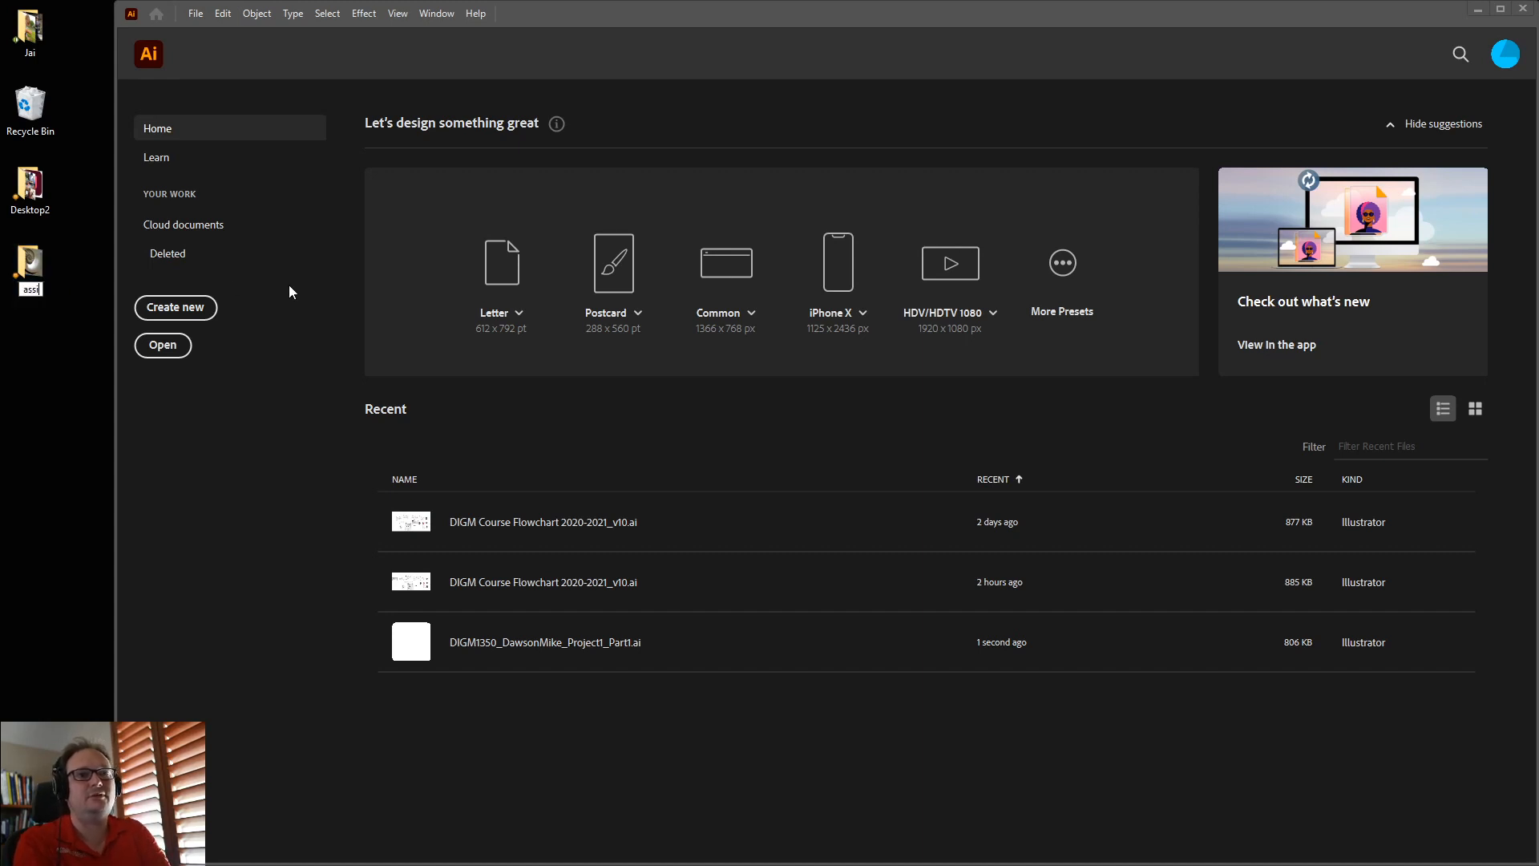
{"action": "type", "text": "gnment 1"}
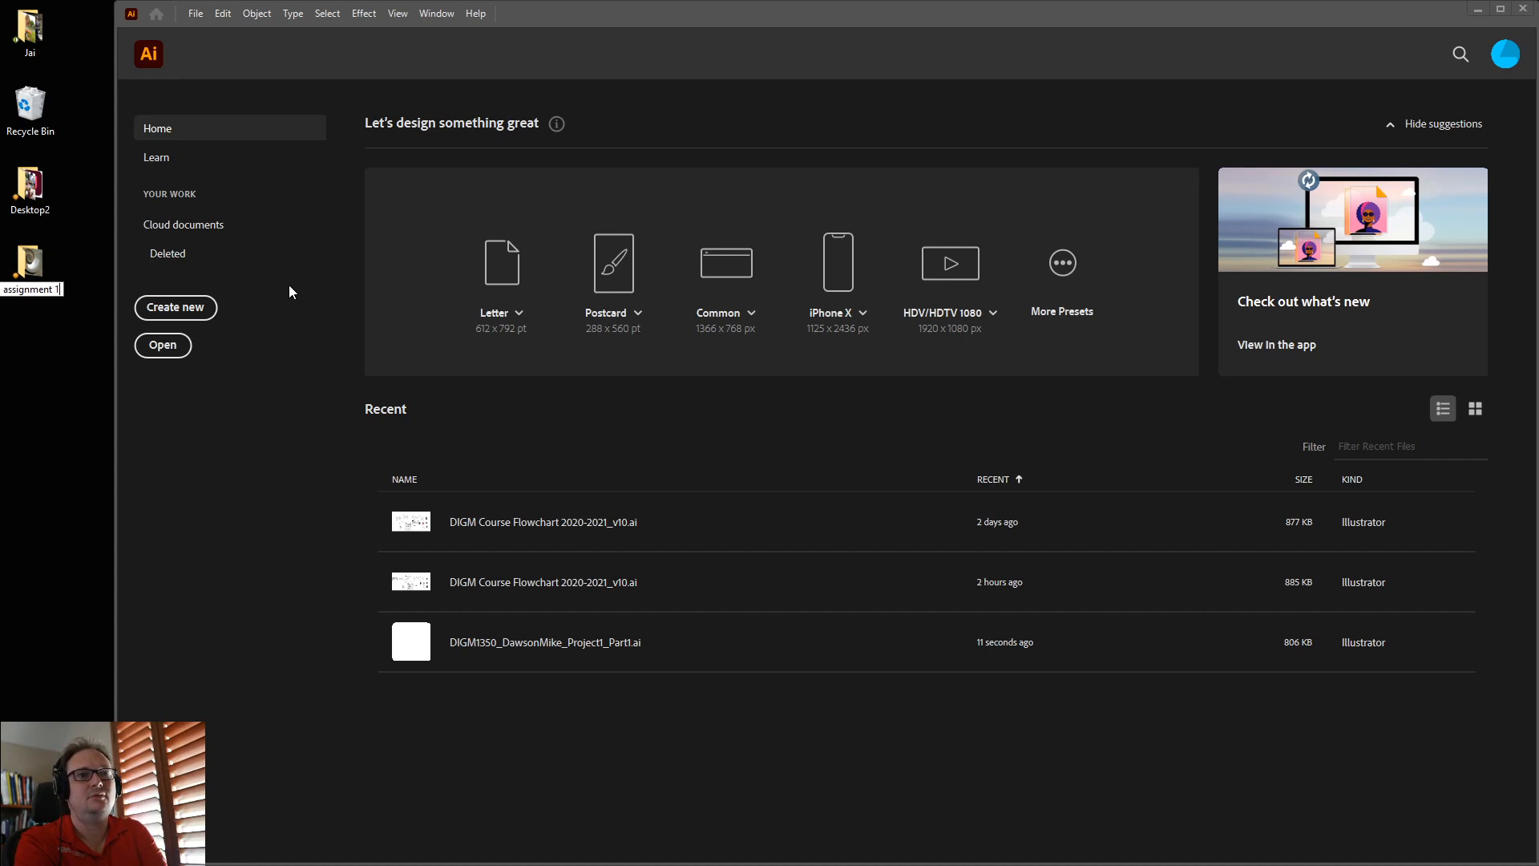
{"action": "key", "text": "Return"}
Open the project's Illustrator file from the assignment 1 folder, and switch back to that folder's File Explorer window.
{"action": "double_click", "coordinate": [30, 265]}
{"action": "double_click", "coordinate": [1059, 259]}
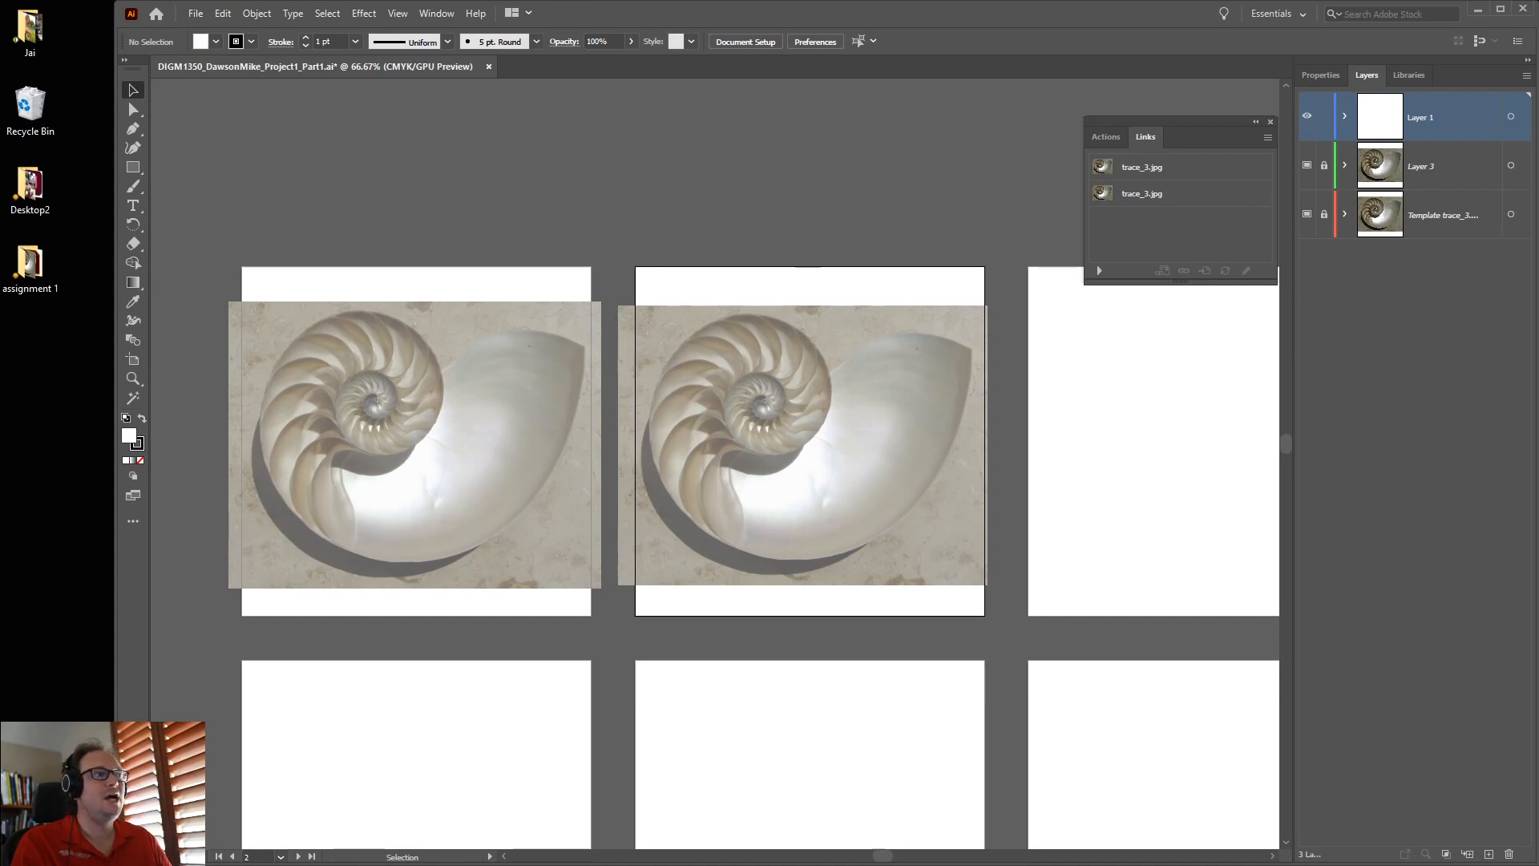
{"action": "key", "text": "alt+Tab"}
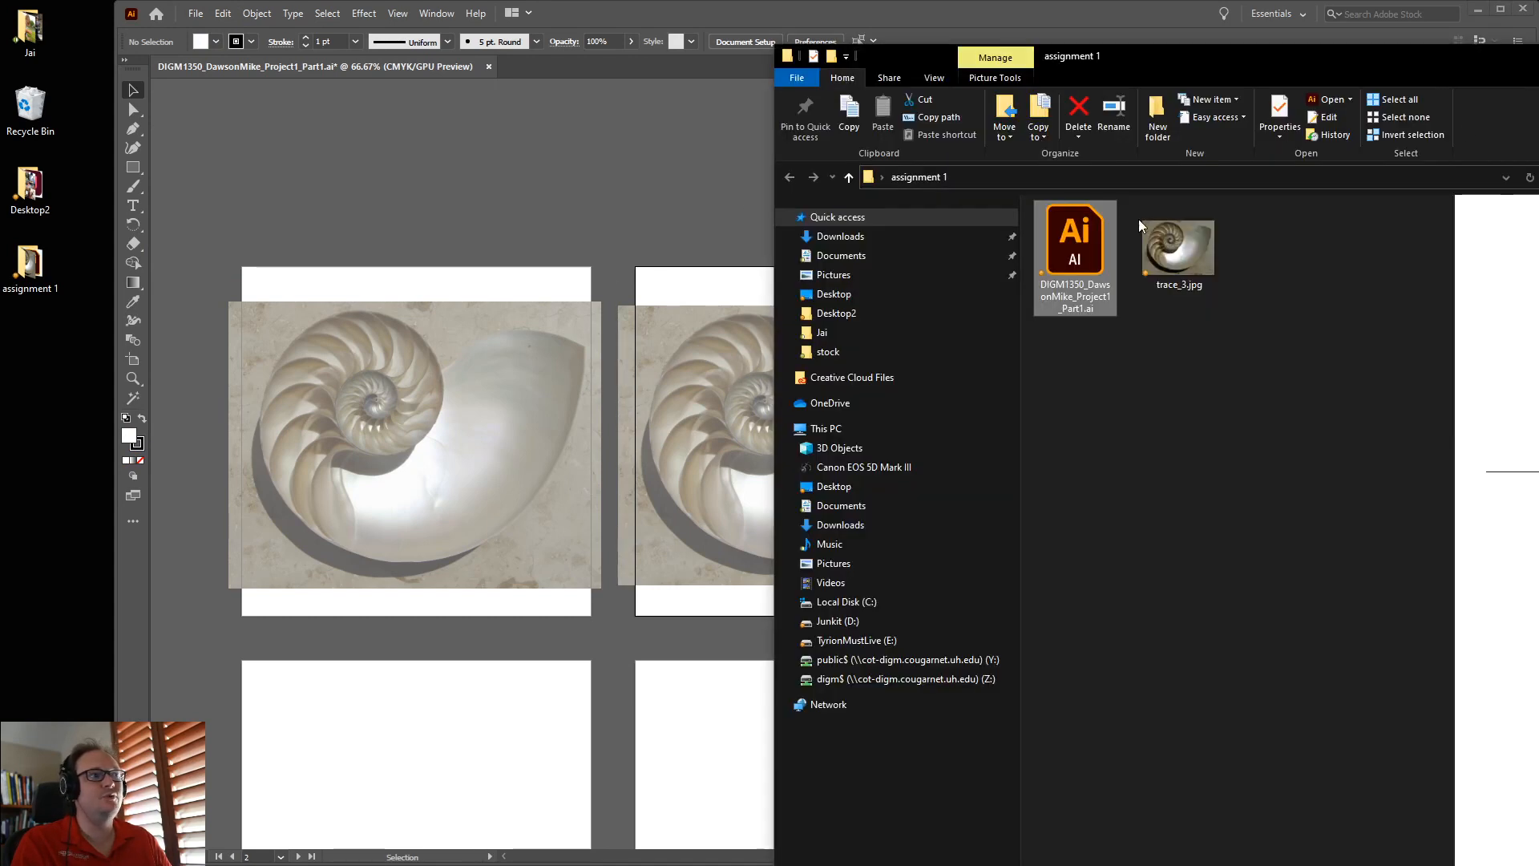
Check trace_3.jpg in the assignment 1 folder against the document's linked images in Illustrator.
{"action": "left_click_drag", "start_coordinate": [33, 263], "coordinate": [44, 269]}
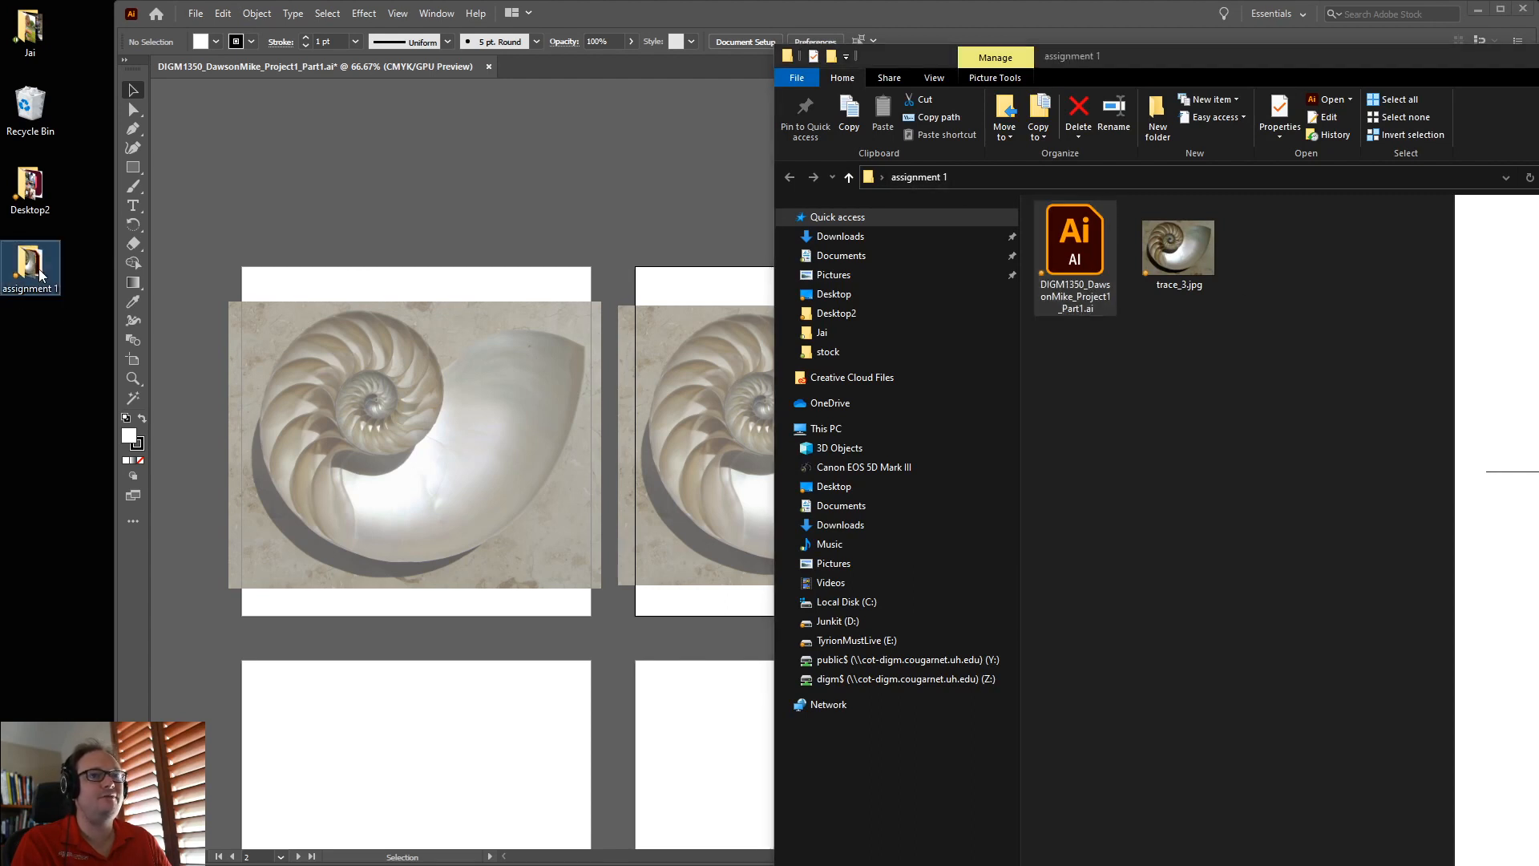
{"action": "left_click", "coordinate": [1197, 378]}
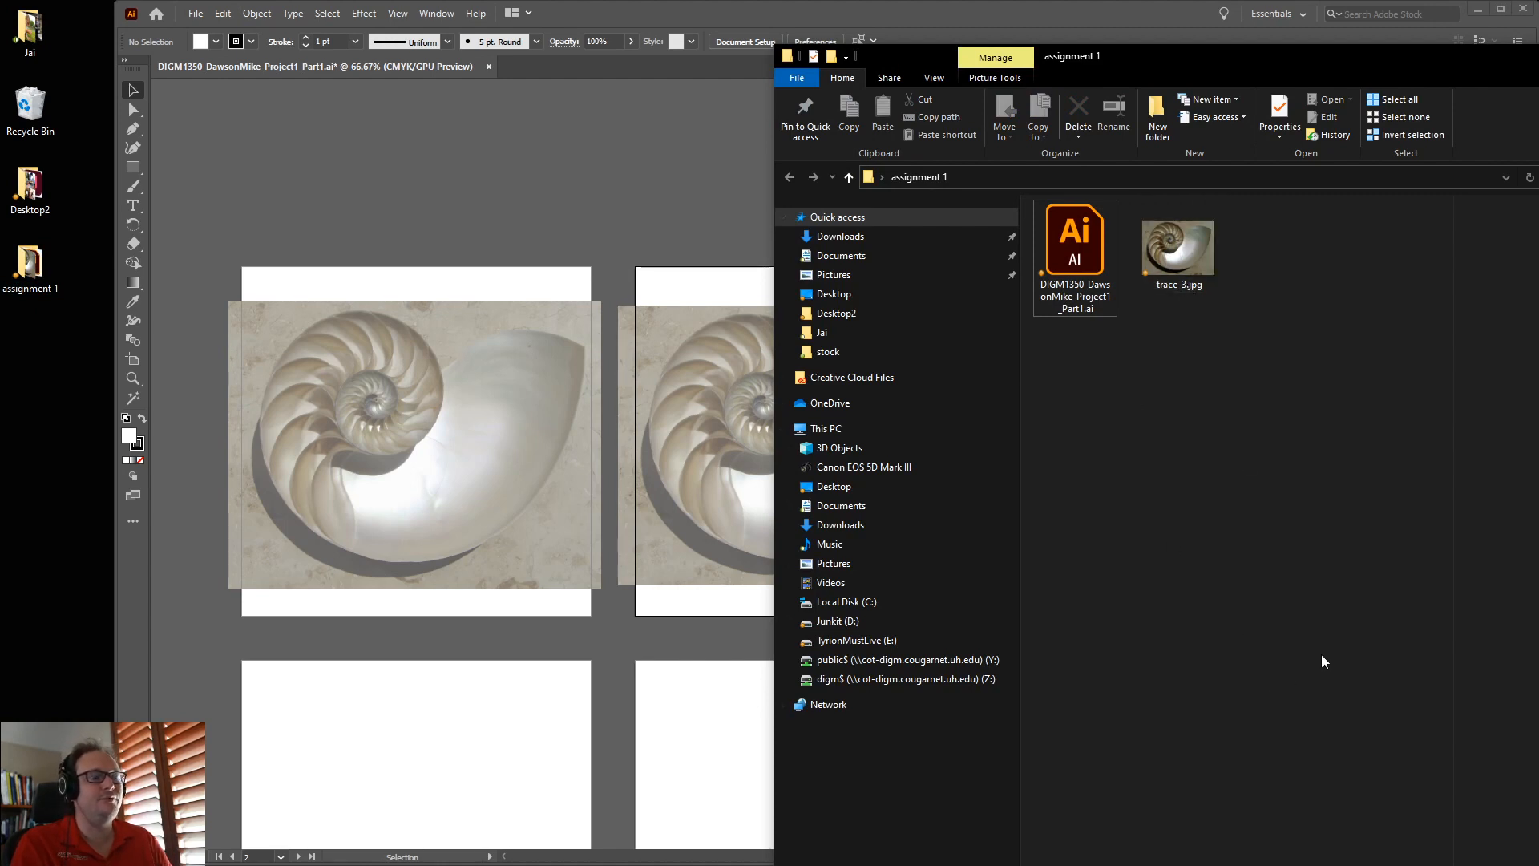
{"action": "left_click", "coordinate": [1185, 291]}
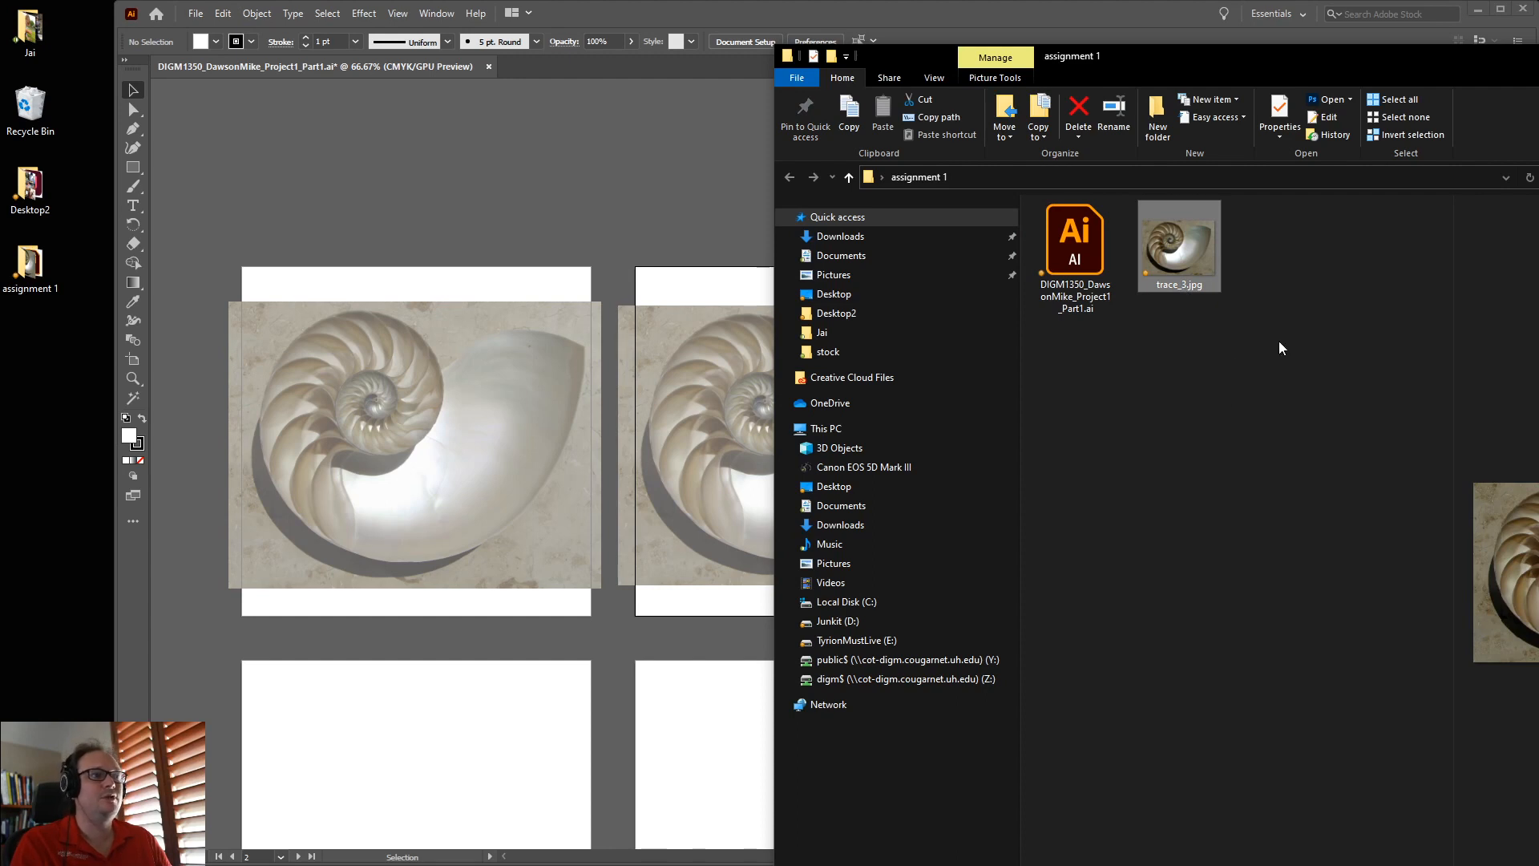
{"action": "left_click", "coordinate": [1299, 466]}
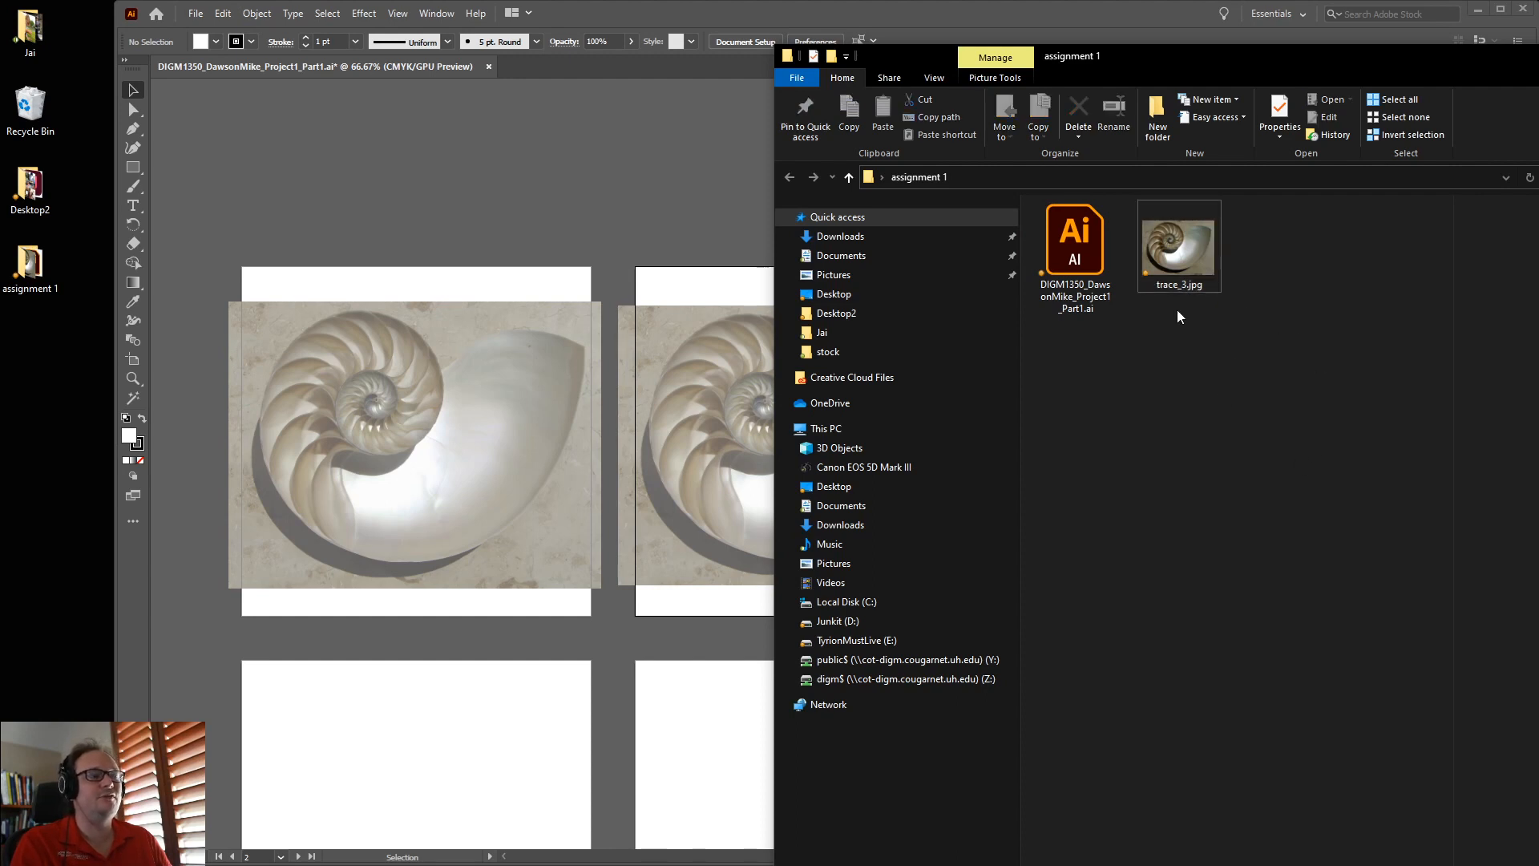
{"action": "left_click", "coordinate": [598, 199]}
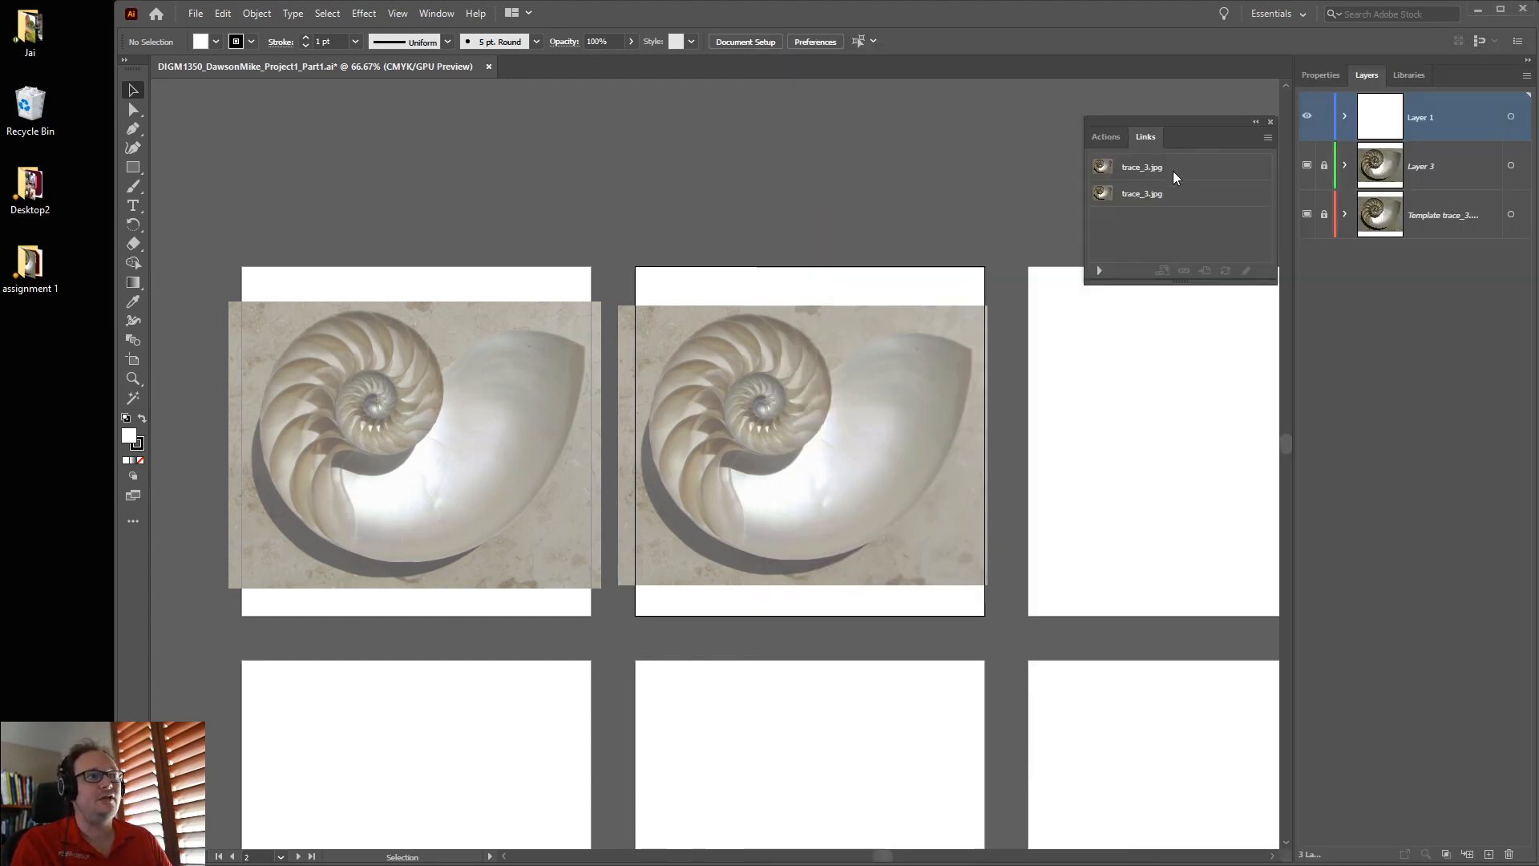
Switch back to File Explorer and rename trace_3.jpg in the assignment 1 folder as trace_4.jpg.
{"action": "key", "text": "alt+Tab"}
{"action": "left_click", "coordinate": [1187, 294]}
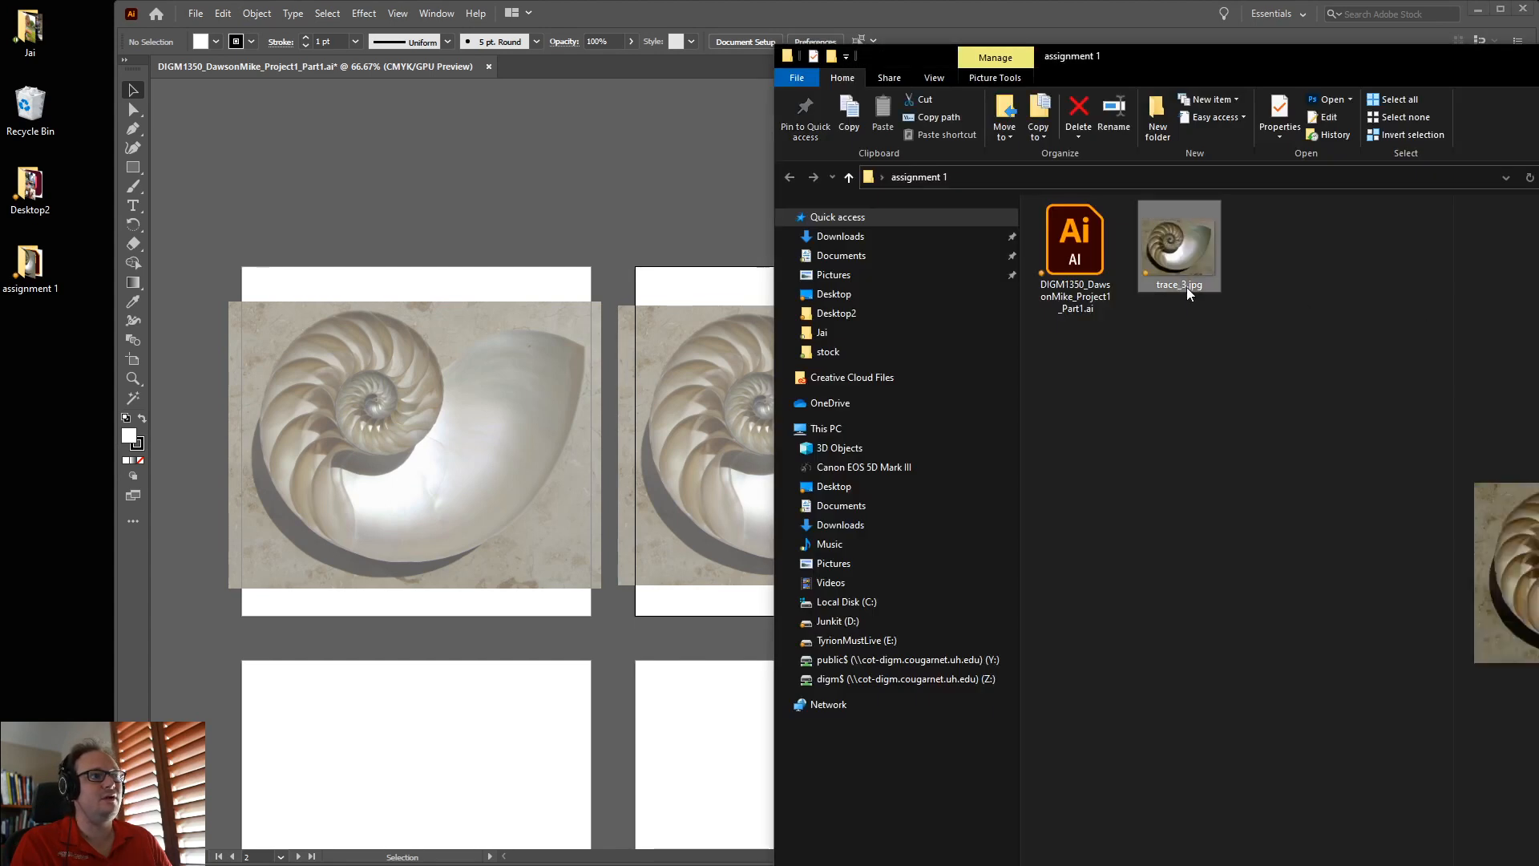
{"action": "left_click", "coordinate": [1187, 287]}
{"action": "key", "text": "BackSpace"}
{"action": "type", "text": "4"}
{"action": "key", "text": "Return"}
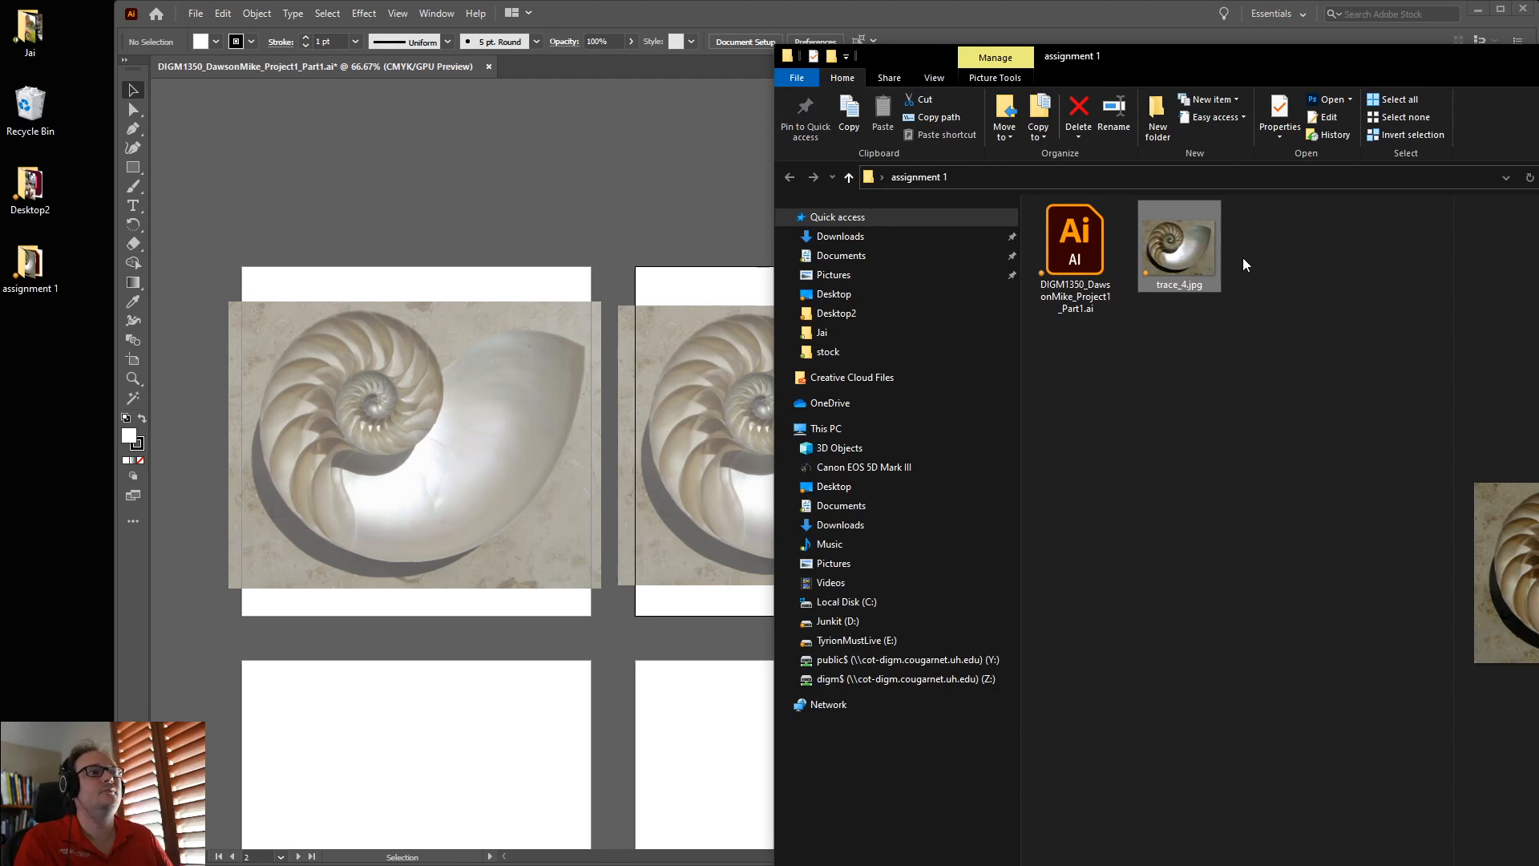
Return to Illustrator and replace all missing trace_3.jpg links with trace_4.jpg from the desktop's assignment 1 folder.
{"action": "left_click", "coordinate": [595, 146]}
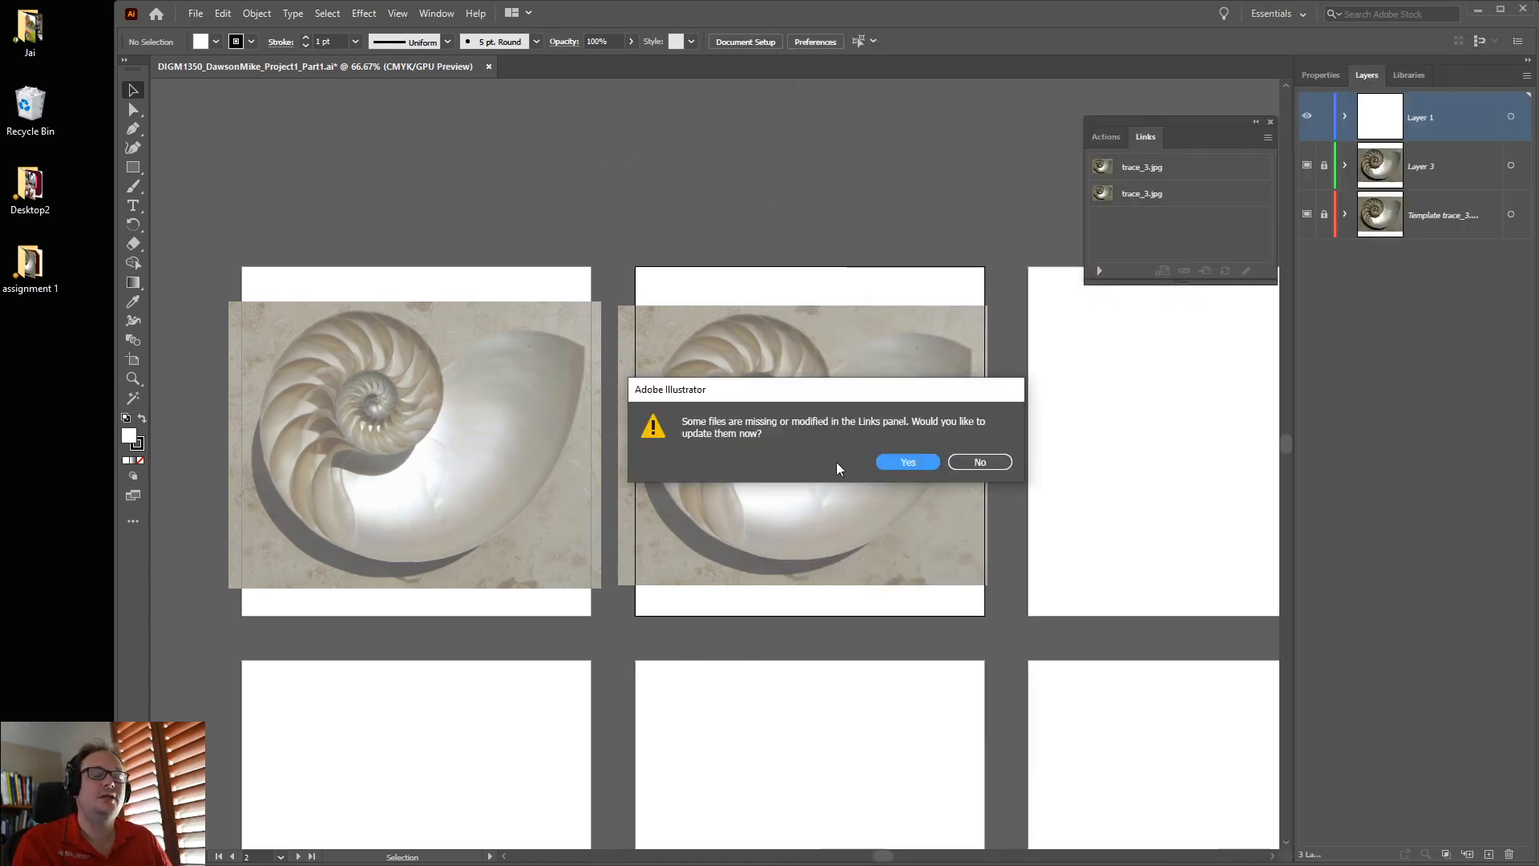
{"action": "left_click", "coordinate": [908, 463]}
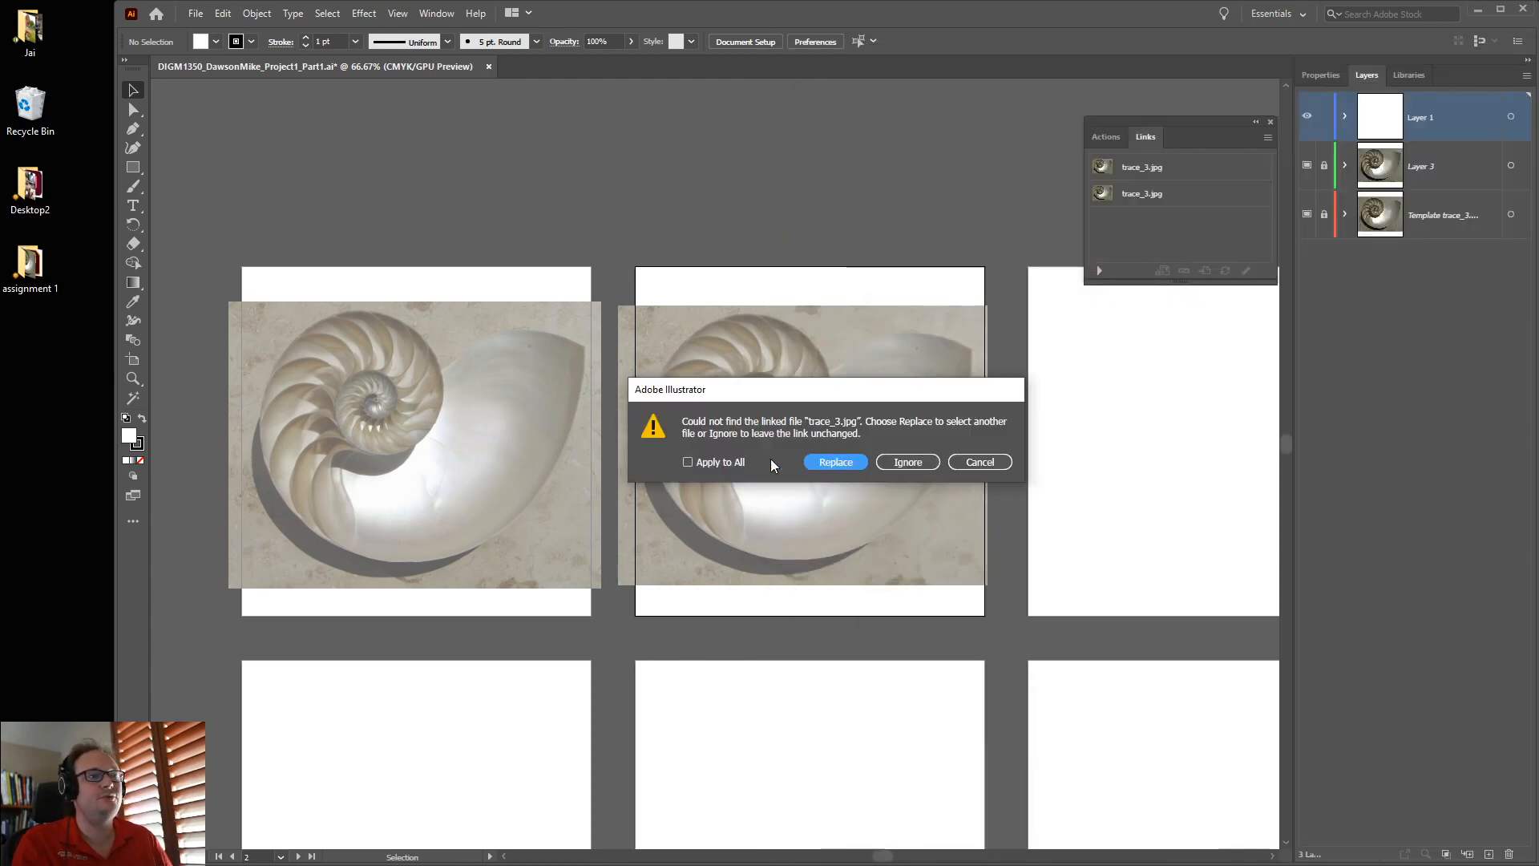
{"action": "left_click", "coordinate": [694, 461]}
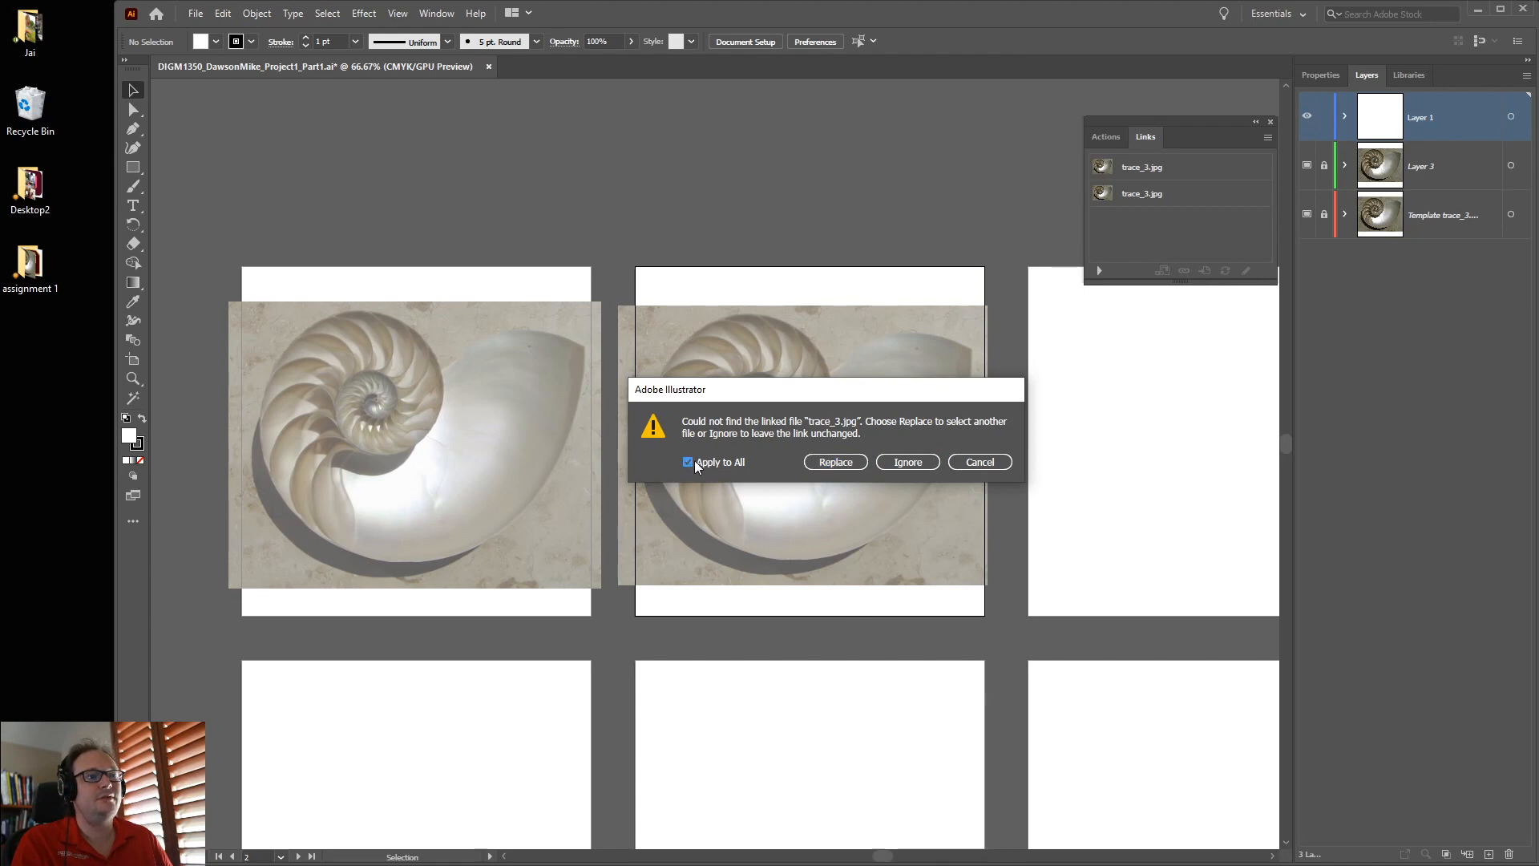
{"action": "left_click", "coordinate": [836, 463]}
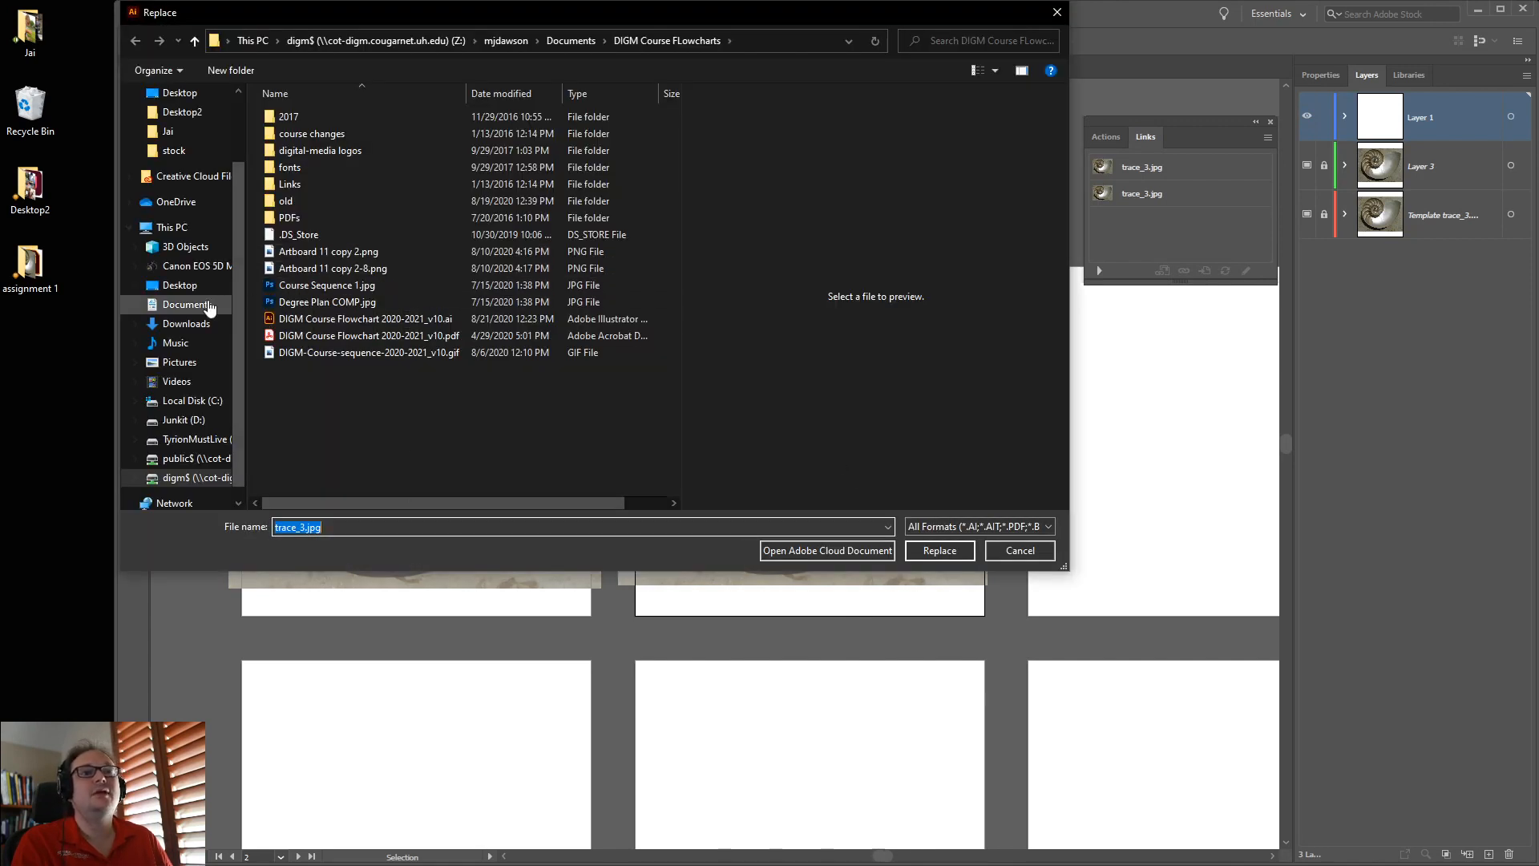
{"action": "left_click", "coordinate": [180, 286]}
{"action": "double_click", "coordinate": [353, 119]}
{"action": "left_click", "coordinate": [400, 151]}
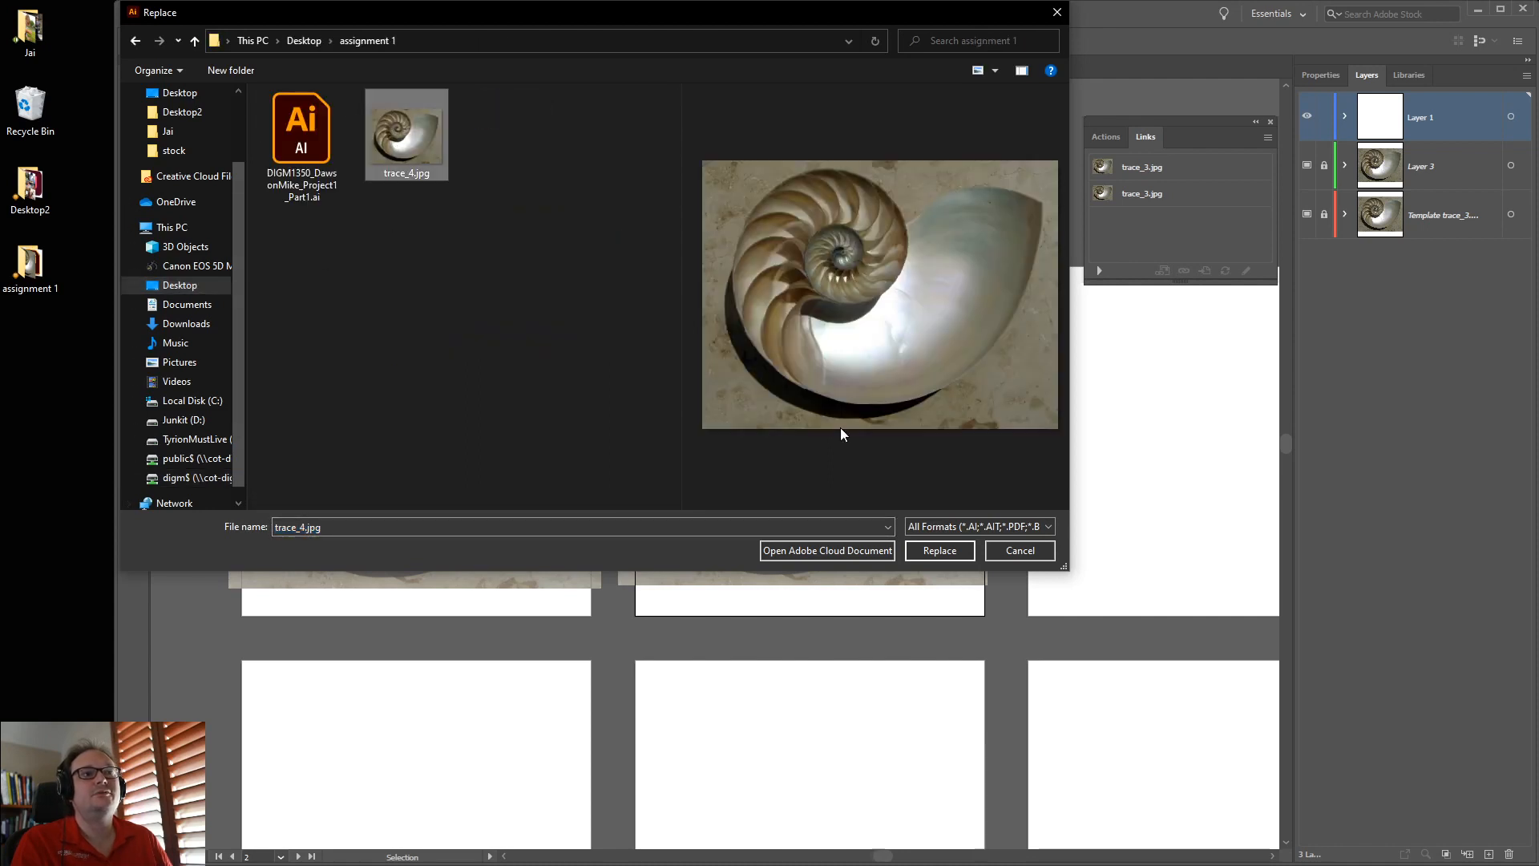
{"action": "left_click", "coordinate": [930, 550]}
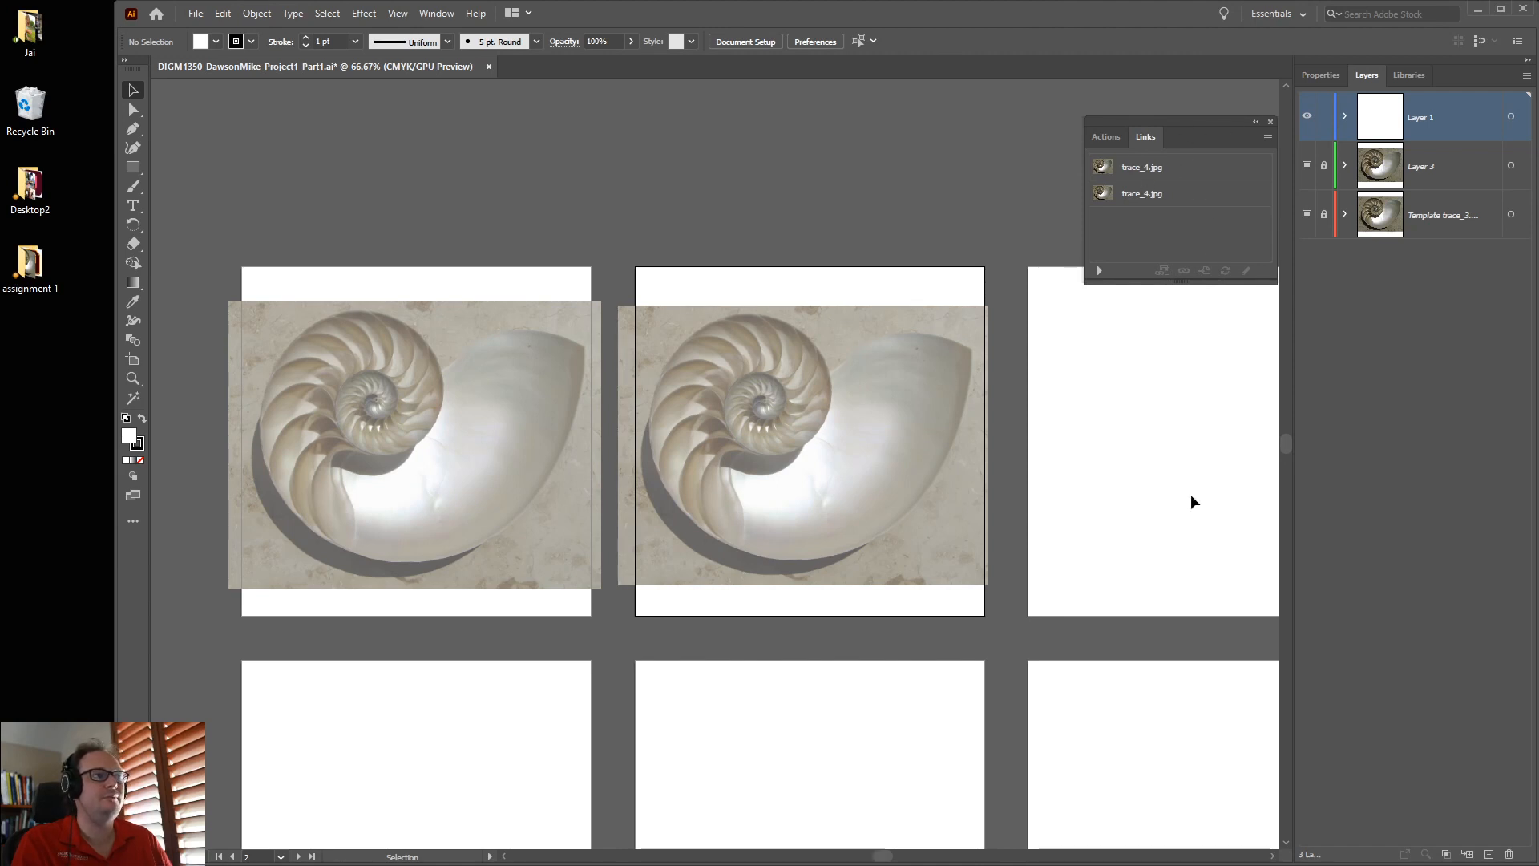
Compare the Illustrator and image files in the assignment 1 folder with the document's updated links.
{"action": "key", "text": "alt+Tab"}
{"action": "left_click", "coordinate": [1177, 250]}
{"action": "left_click", "coordinate": [1078, 260]}
{"action": "left_click", "coordinate": [1185, 265]}
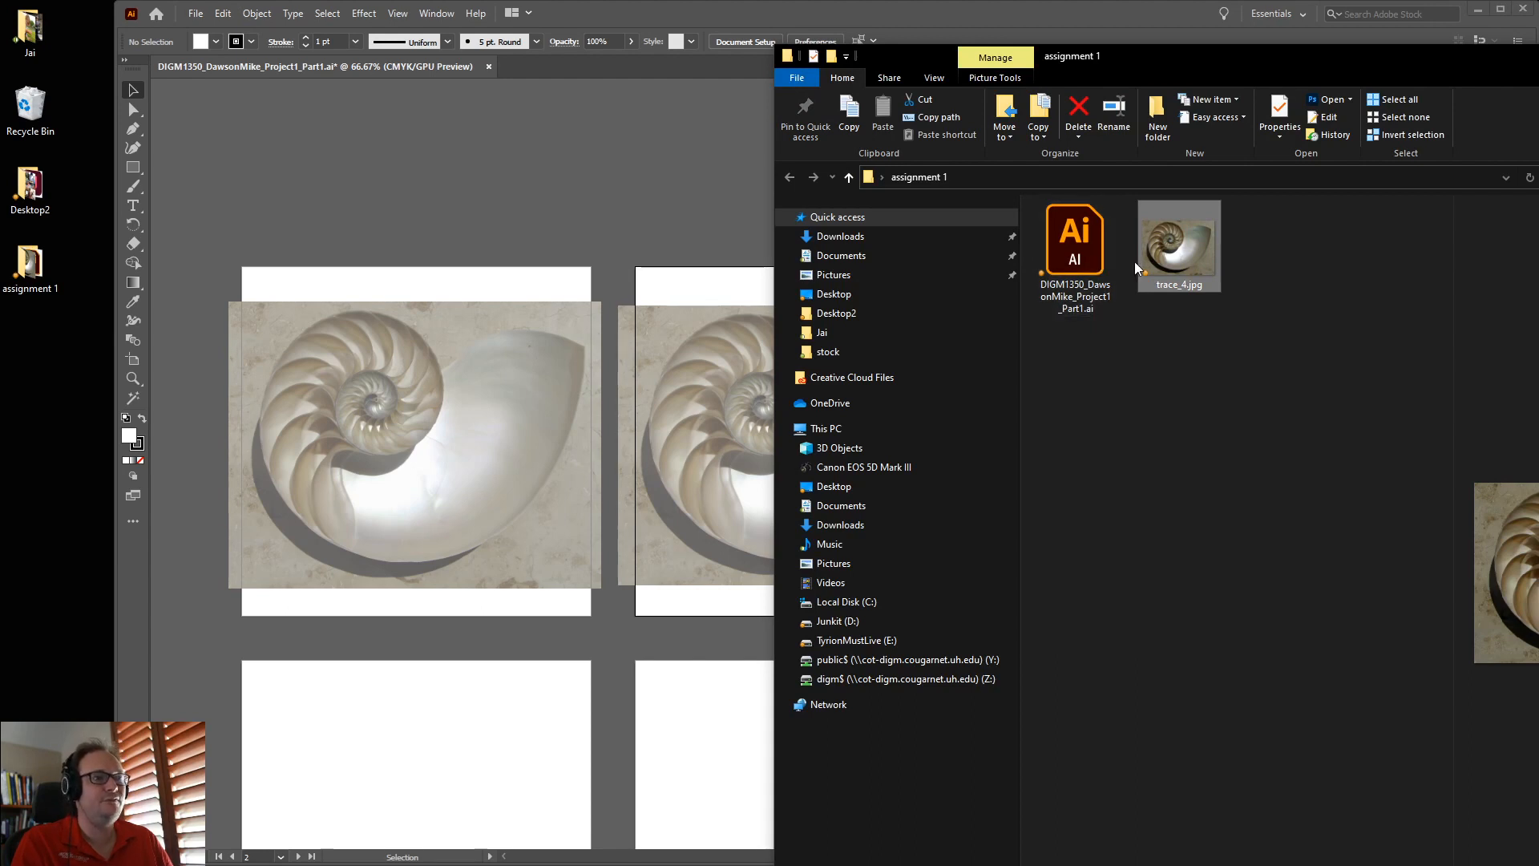
{"action": "left_click", "coordinate": [681, 235]}
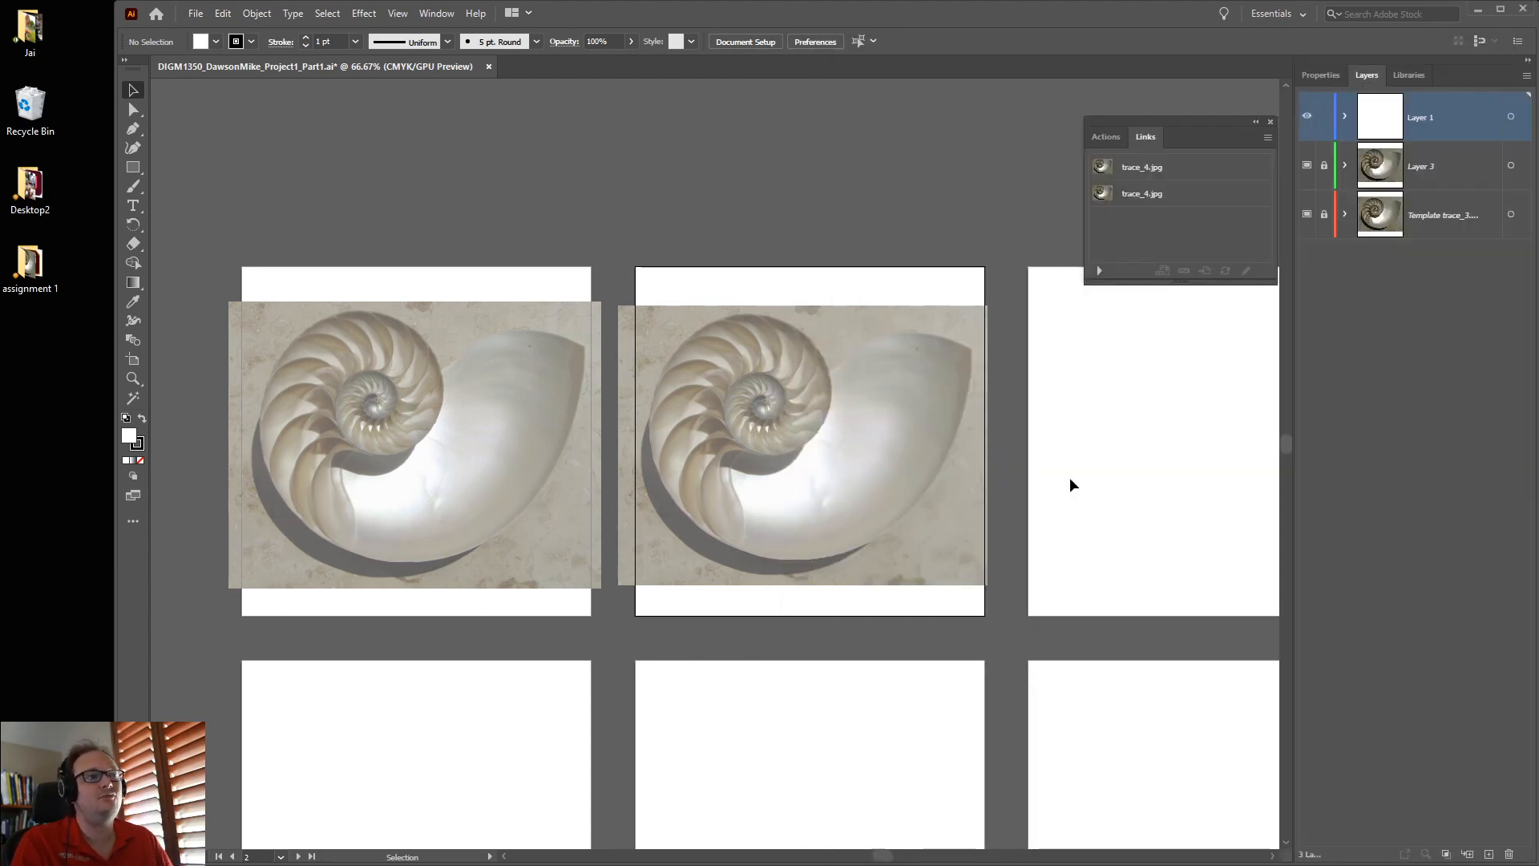
{"action": "key", "text": "alt+Tab"}
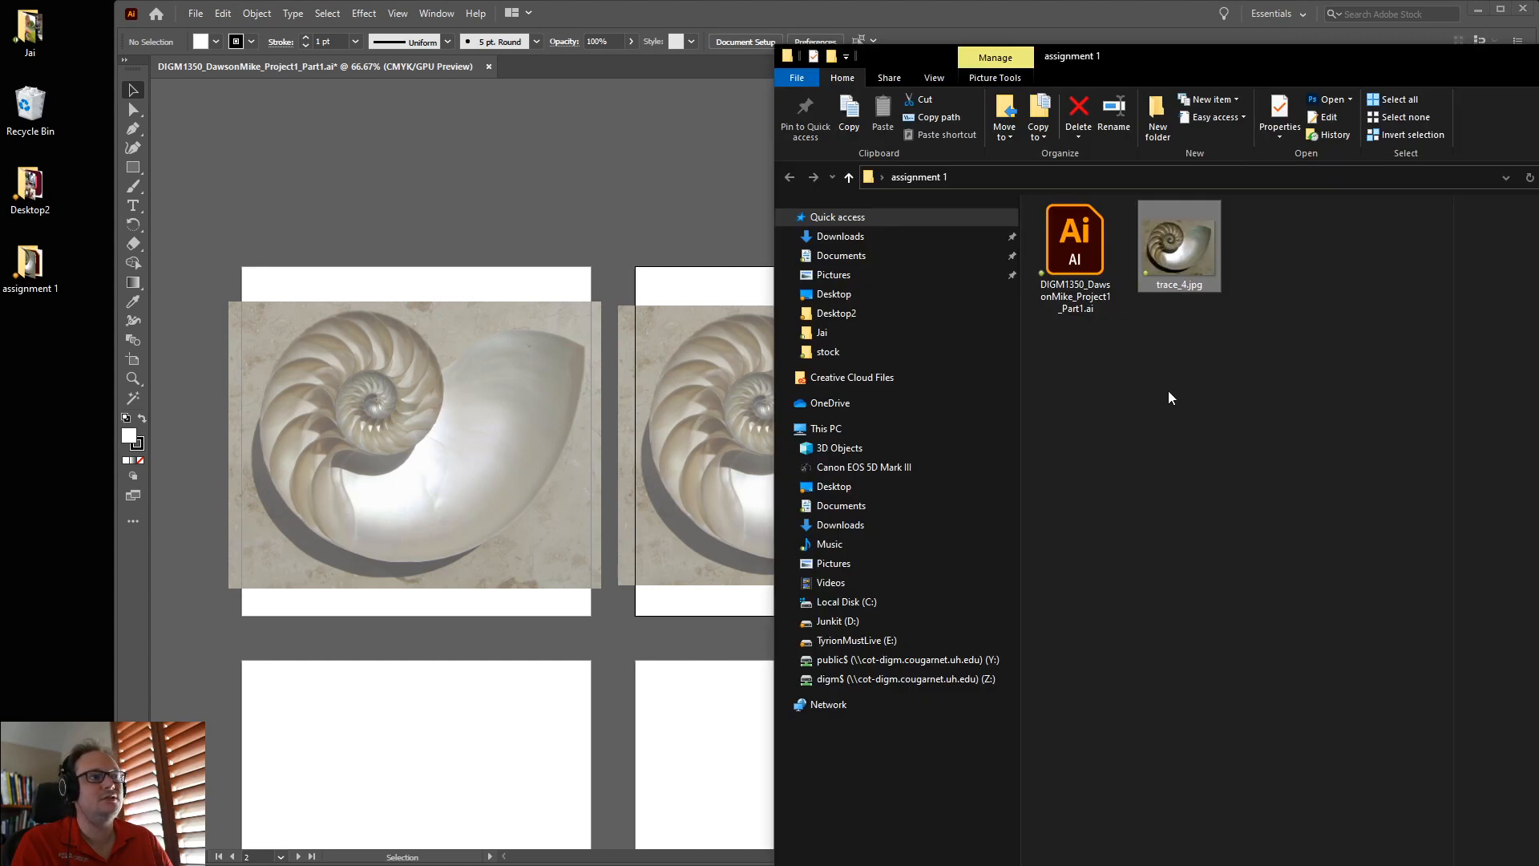
{"action": "left_click", "coordinate": [555, 296]}
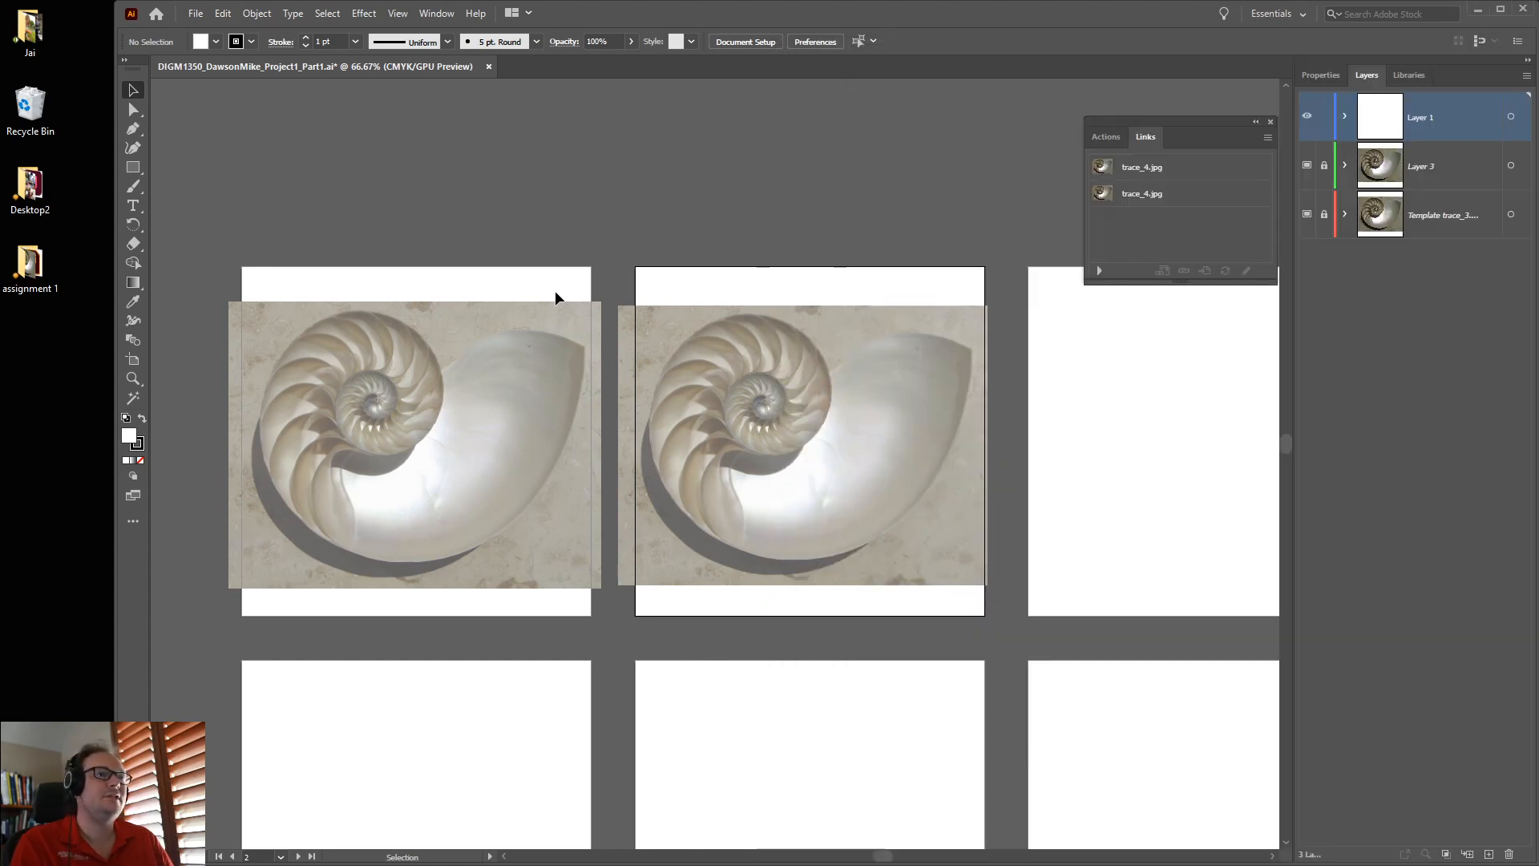